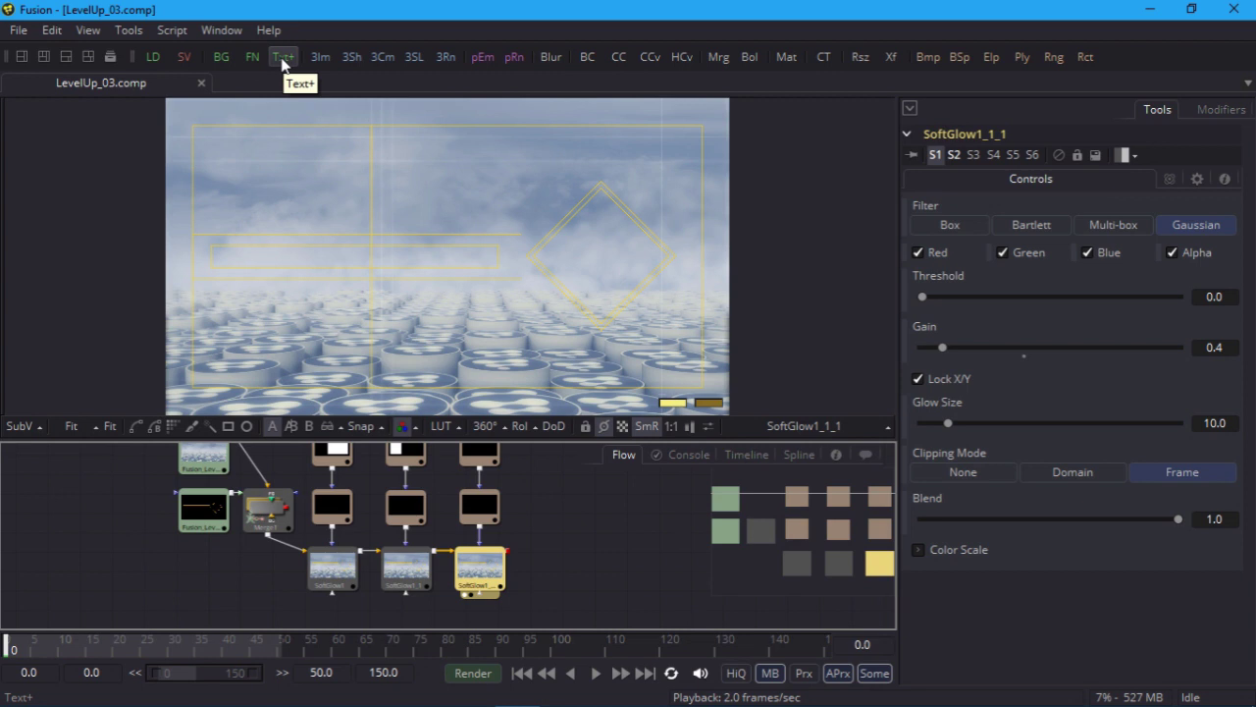
Step: Add a Text+ node merged after the last SoftGlow node and place the text node above its merge
{"action": "left_click", "coordinate": [281, 57]}
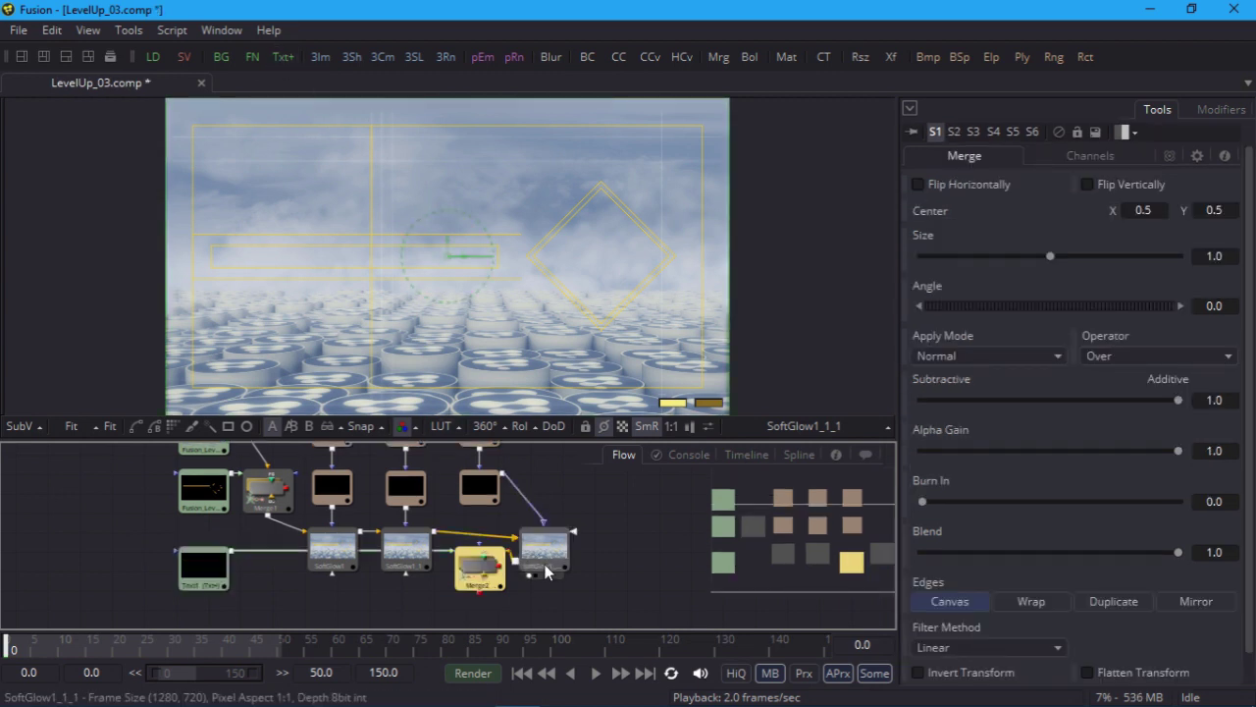
{"action": "left_click_drag", "start_coordinate": [480, 567], "coordinate": [613, 559]}
{"action": "left_click_drag", "start_coordinate": [224, 579], "coordinate": [537, 603]}
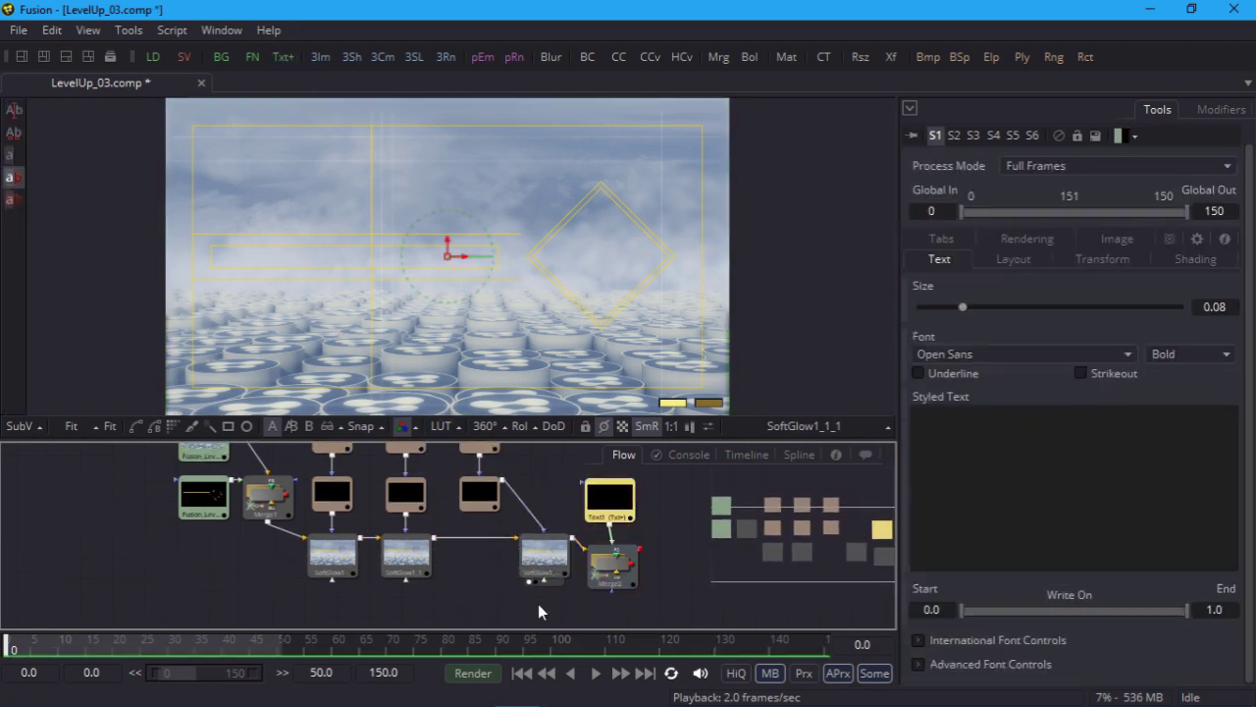
Step: Arrange the flow's tools to the grid, line them all up, and close the gaps between the last SoftGlow, merge and text nodes
{"action": "right_click", "coordinate": [542, 608]}
{"action": "mouse_move", "coordinate": [692, 330]}
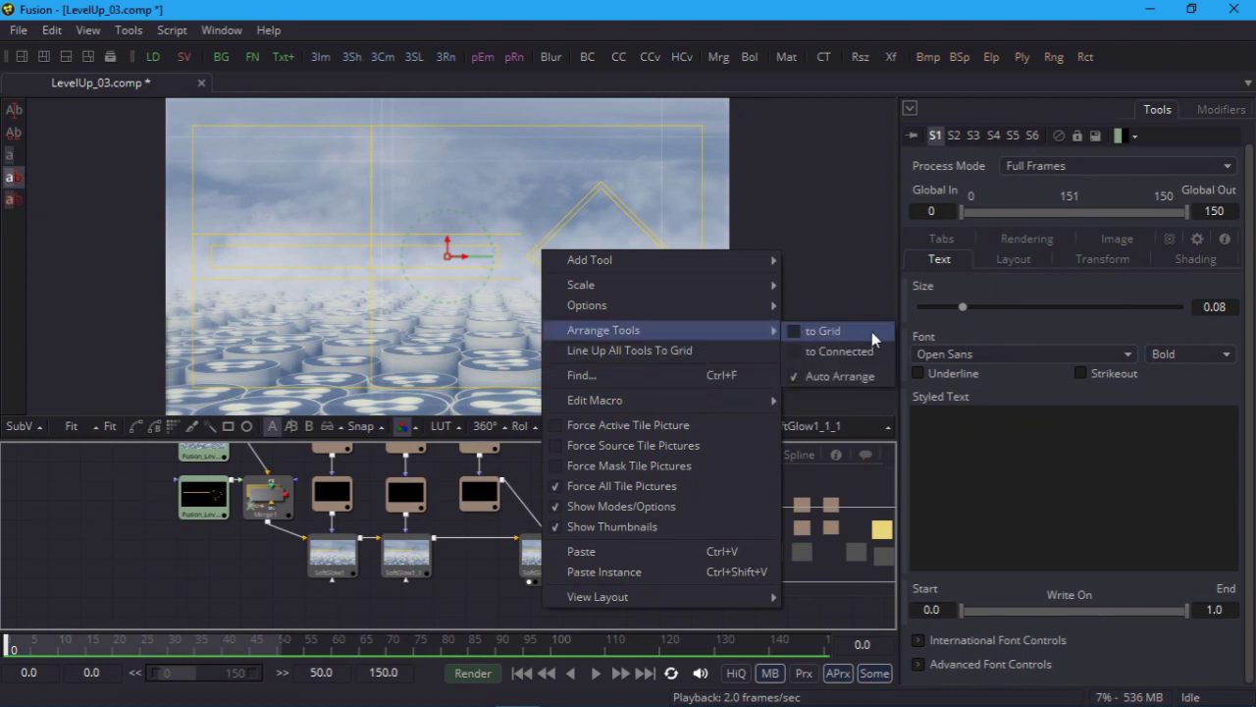
{"action": "left_click", "coordinate": [872, 330]}
{"action": "right_click", "coordinate": [648, 579]}
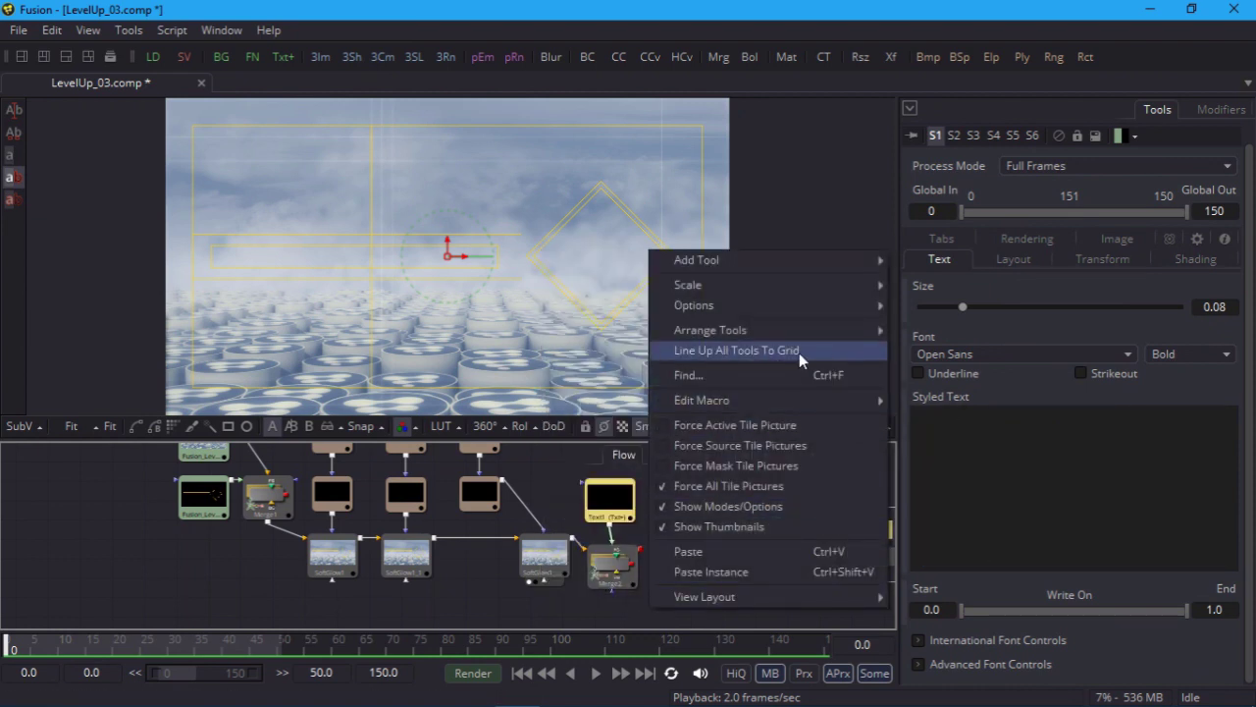
{"action": "left_click", "coordinate": [837, 351]}
{"action": "left_click_drag", "start_coordinate": [530, 557], "coordinate": [469, 558]}
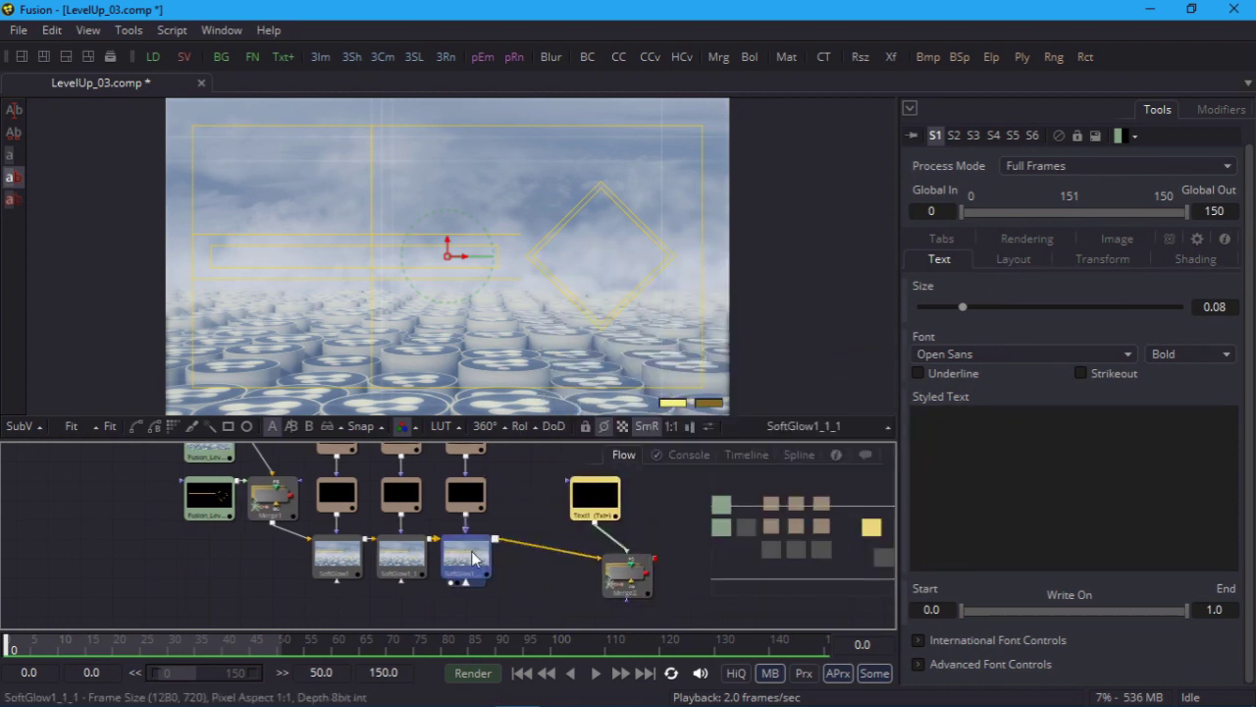
{"action": "left_click_drag", "start_coordinate": [628, 581], "coordinate": [534, 562]}
{"action": "left_click_drag", "start_coordinate": [580, 501], "coordinate": [543, 506]}
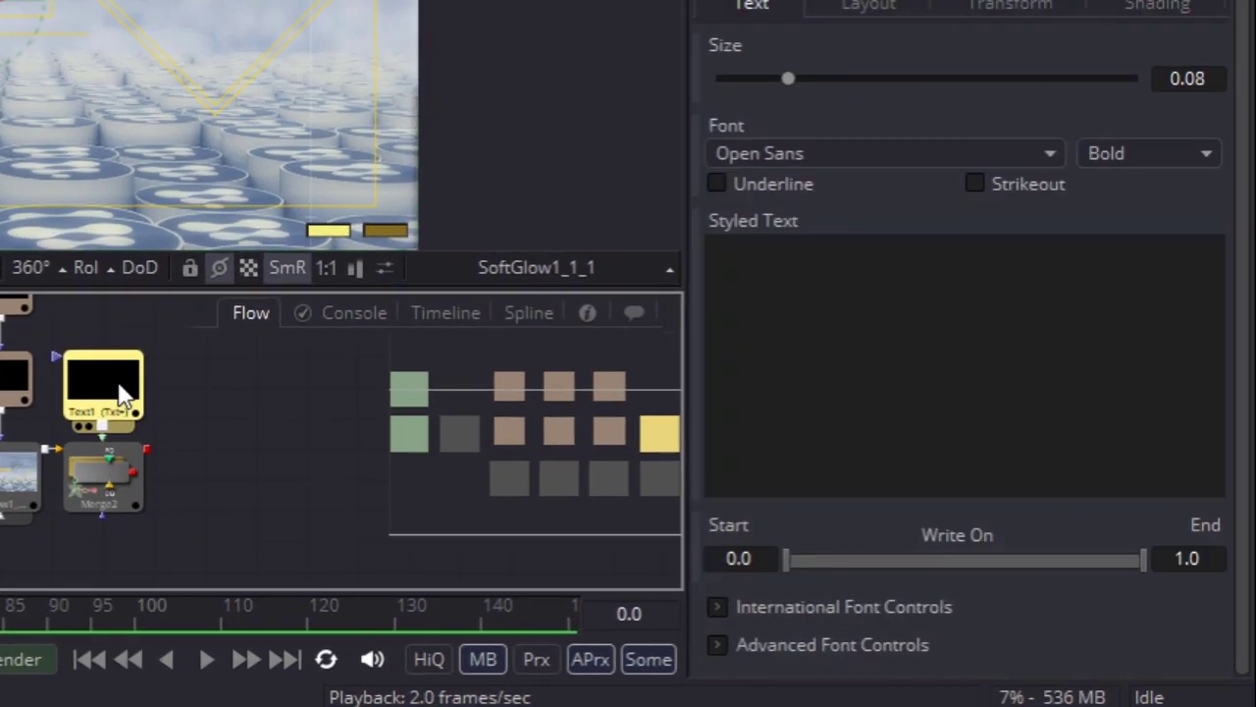
Step: Enter "Your Fusion Skill has leveled up" as the styled text and set its font style to Regular
{"action": "left_click", "coordinate": [844, 359]}
{"action": "type", "text": "Your Fusi"}
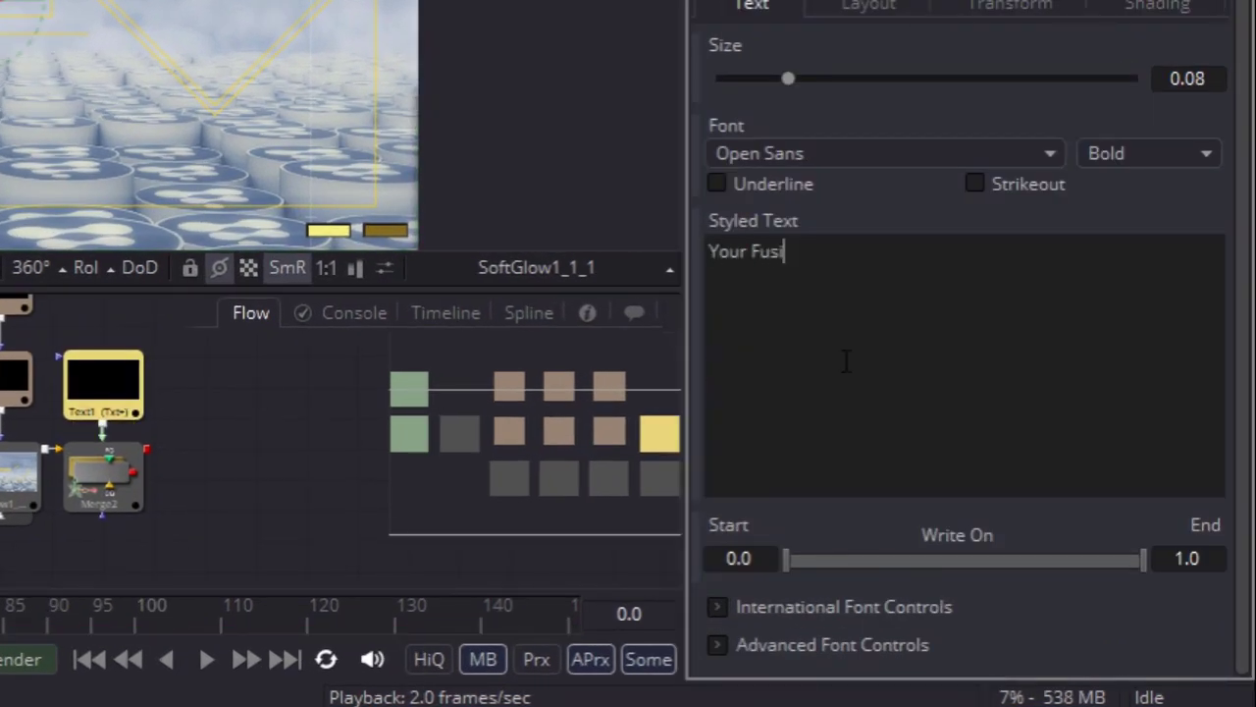
{"action": "type", "text": "on Skill has leveled up"}
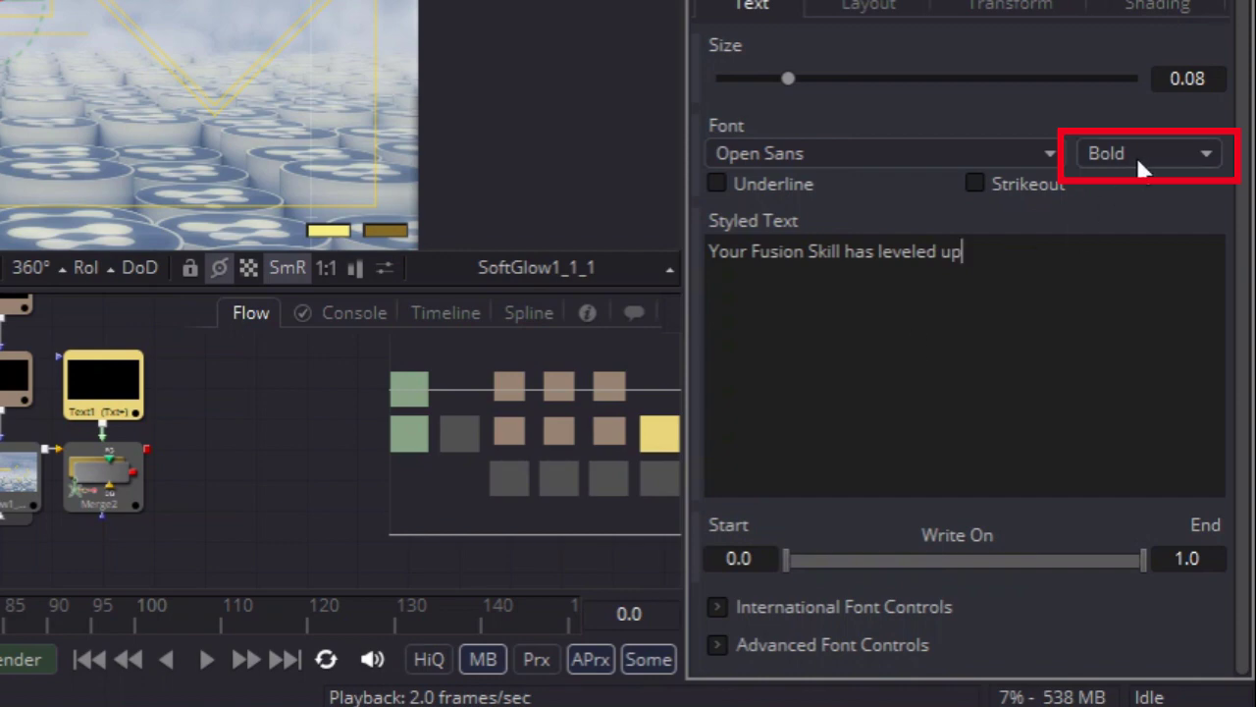
{"action": "left_click", "coordinate": [1136, 157]}
{"action": "left_click", "coordinate": [1148, 381]}
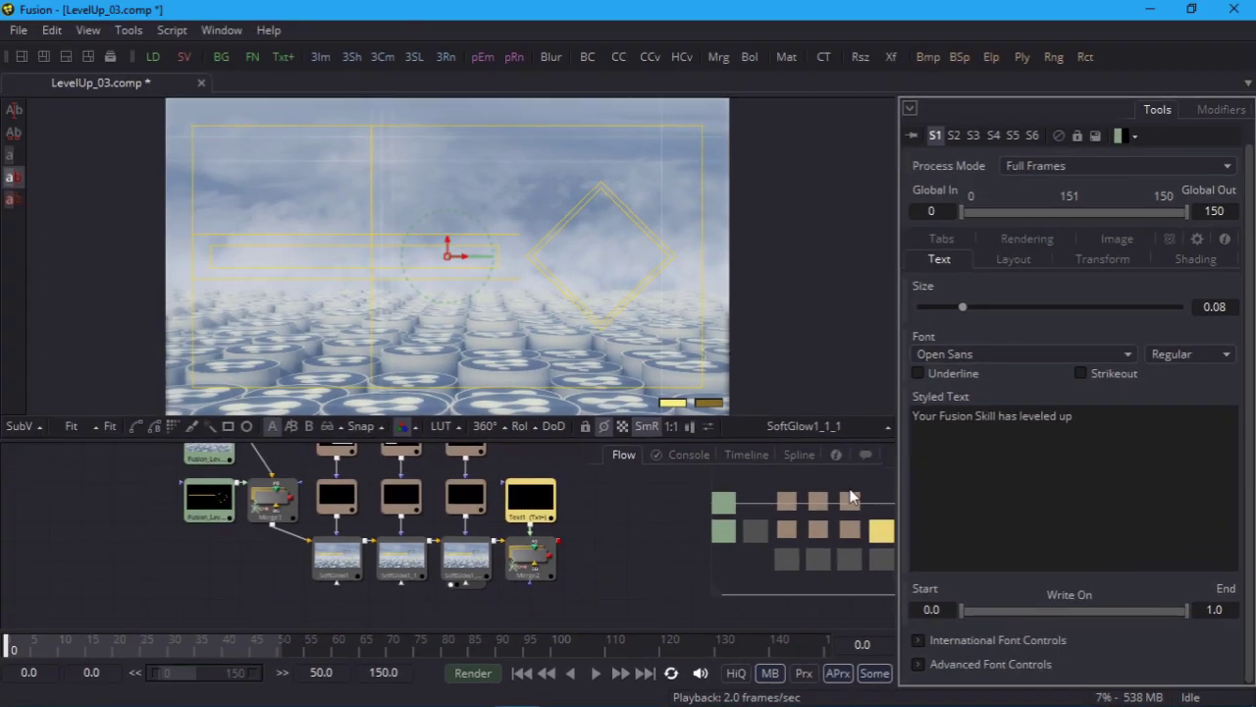
Step: View the text merge and fit the text inside the long guide rectangle, reducing its size to about 0.06
{"action": "left_click_drag", "start_coordinate": [103, 476], "coordinate": [108, 170]}
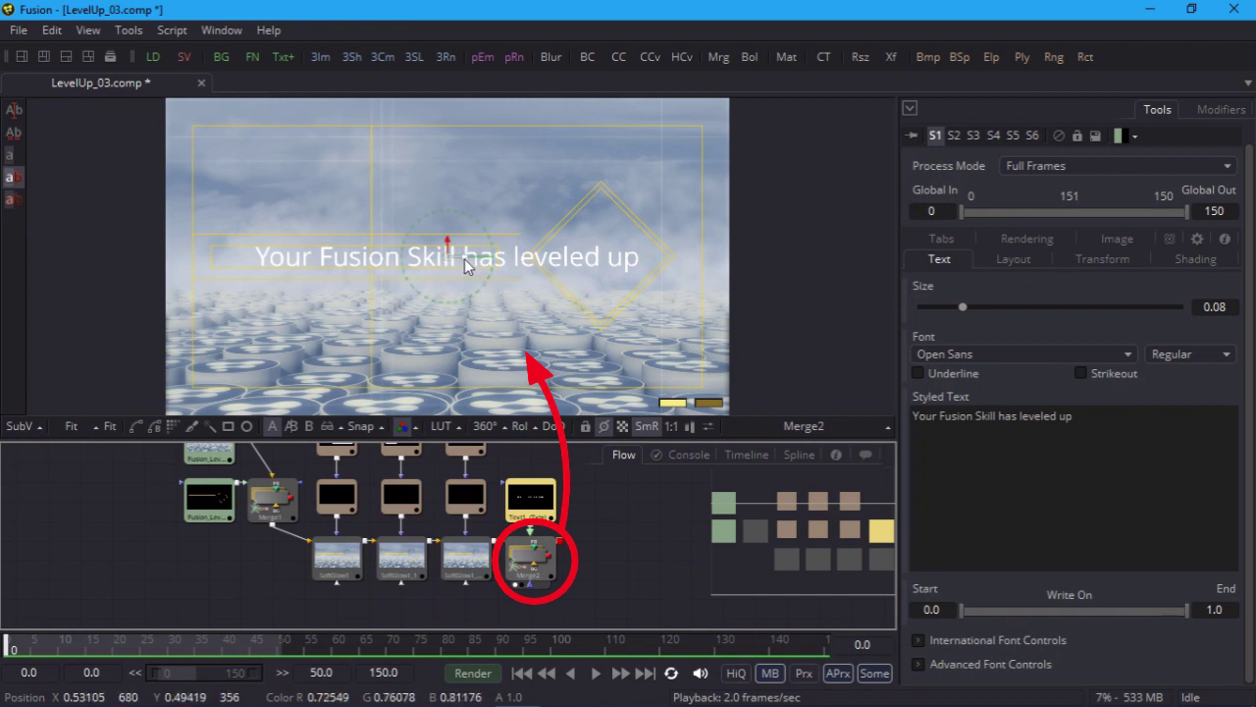
{"action": "left_click_drag", "start_coordinate": [464, 259], "coordinate": [373, 263]}
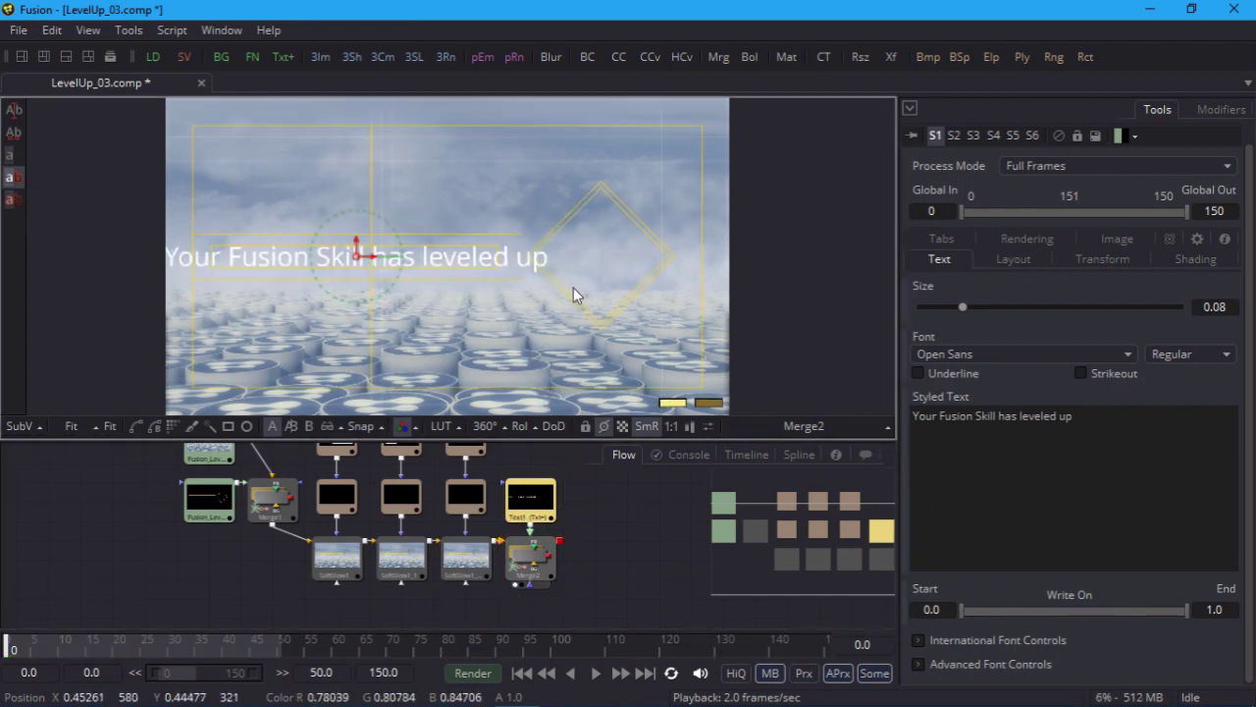
{"action": "left_click_drag", "start_coordinate": [963, 306], "coordinate": [860, 306]}
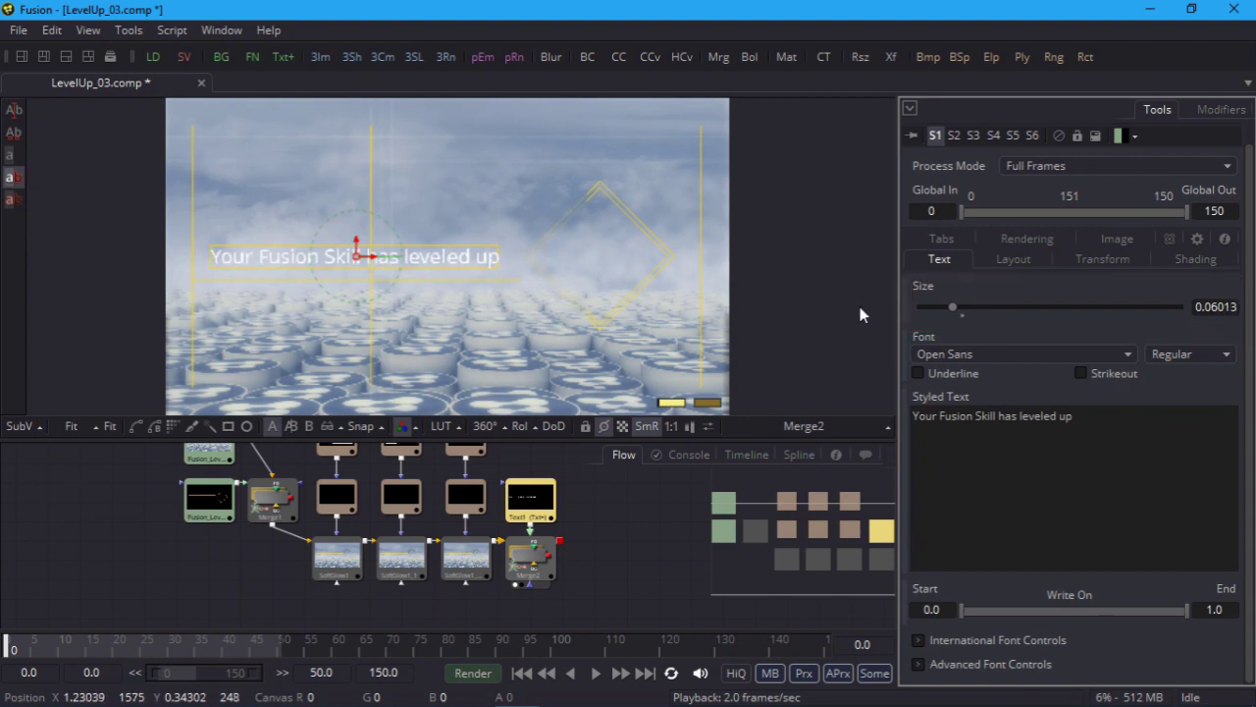
Step: Color the text's solid fill with the light yellow sampled from the swatch in the image
{"action": "left_click", "coordinate": [1186, 257]}
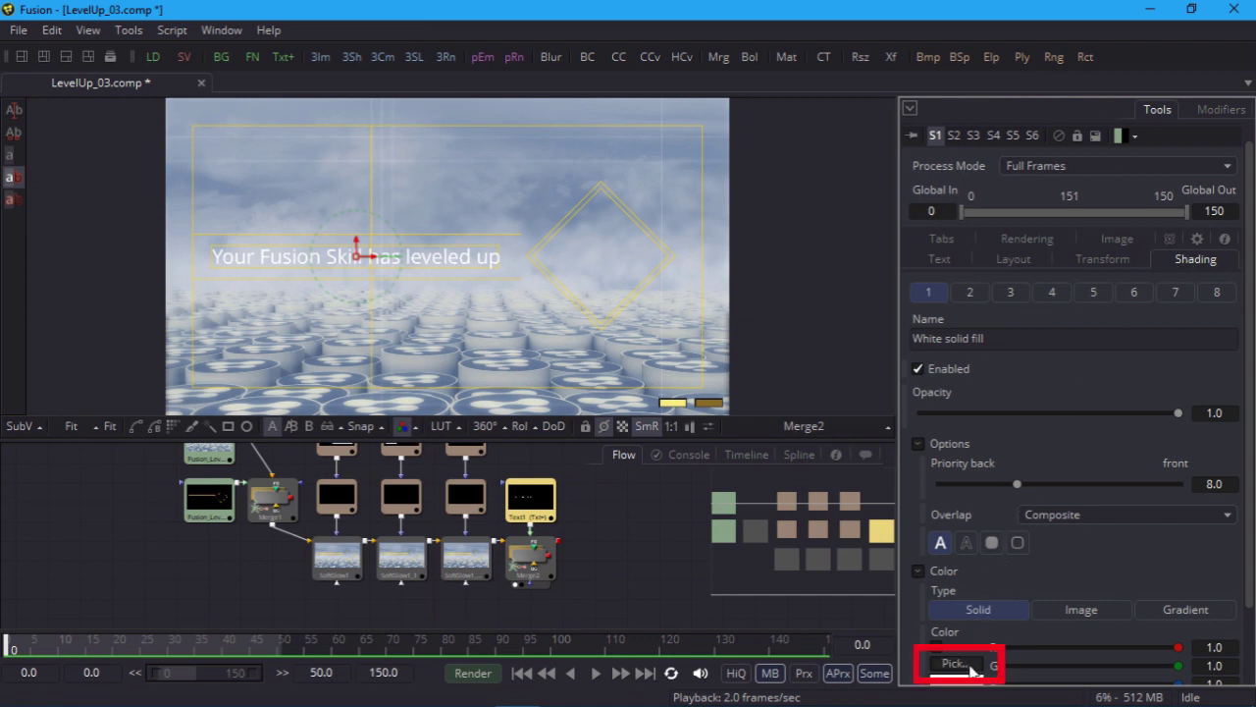
{"action": "left_click_drag", "start_coordinate": [967, 640], "coordinate": [675, 400]}
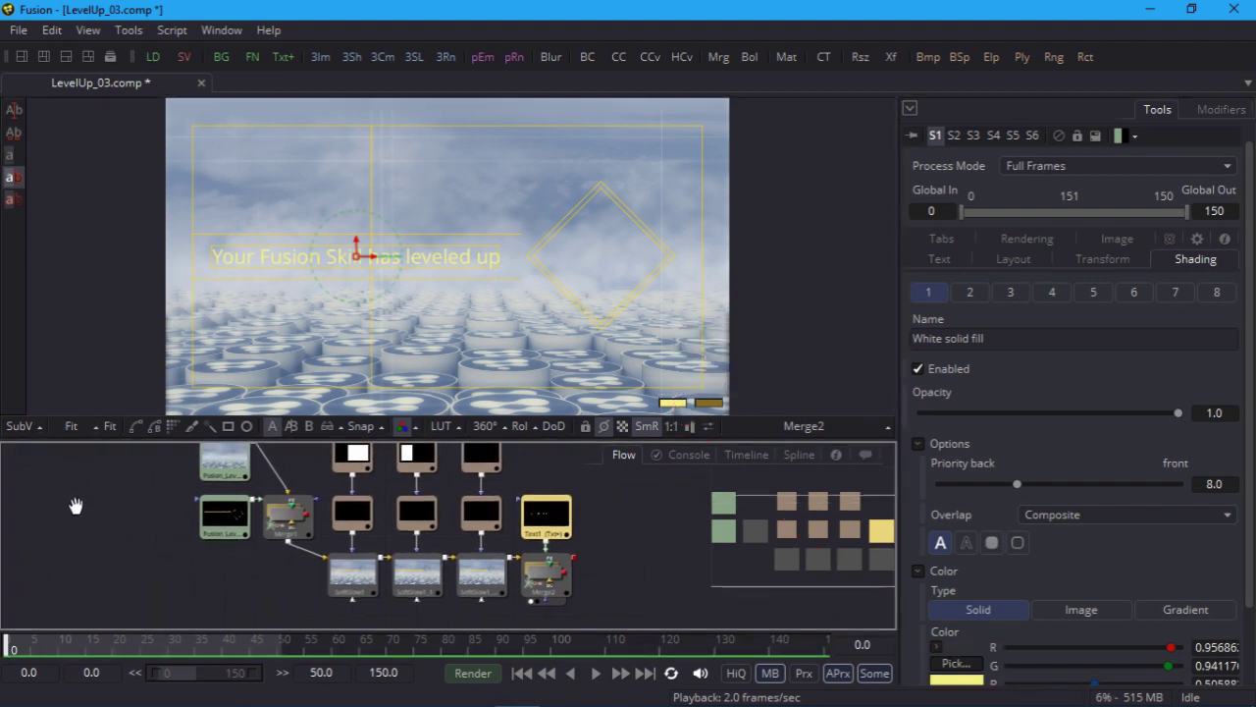
Step: Insert a Color Corrector after the loader of Fusion_Level_Up_Background.png
{"action": "left_click_drag", "start_coordinate": [78, 437], "coordinate": [132, 553]}
{"action": "left_click", "coordinate": [290, 511]}
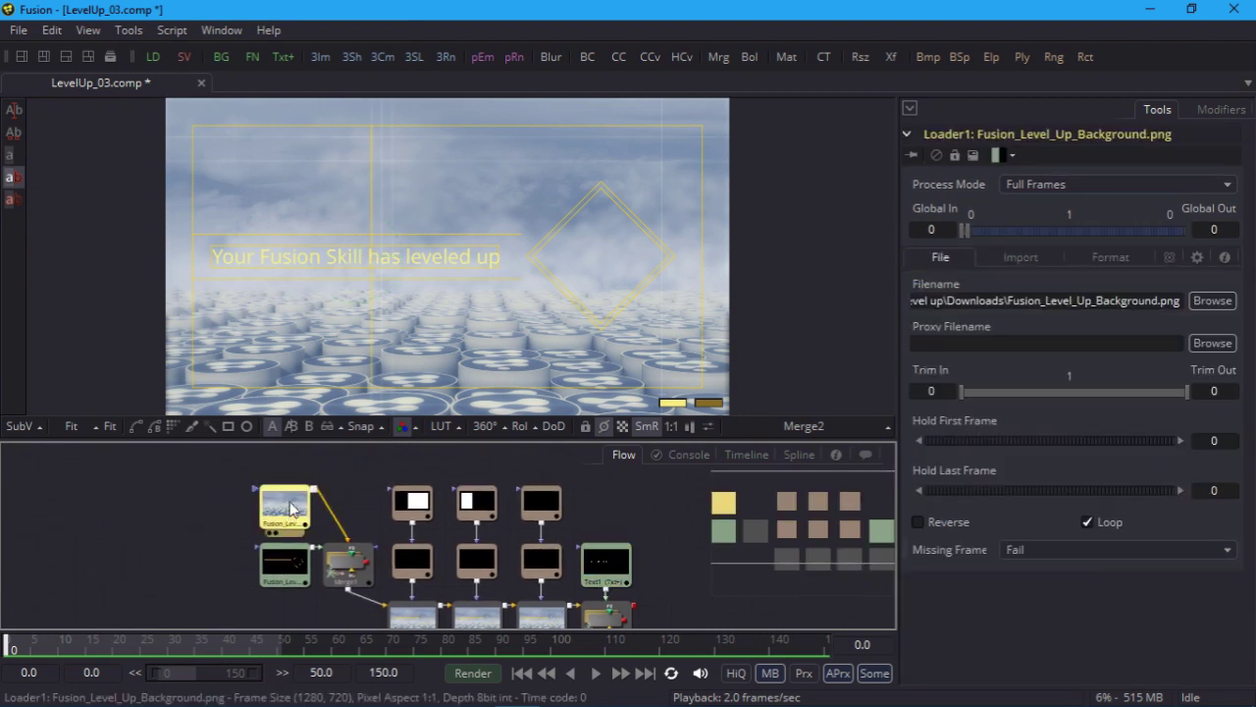
{"action": "left_click", "coordinate": [619, 57]}
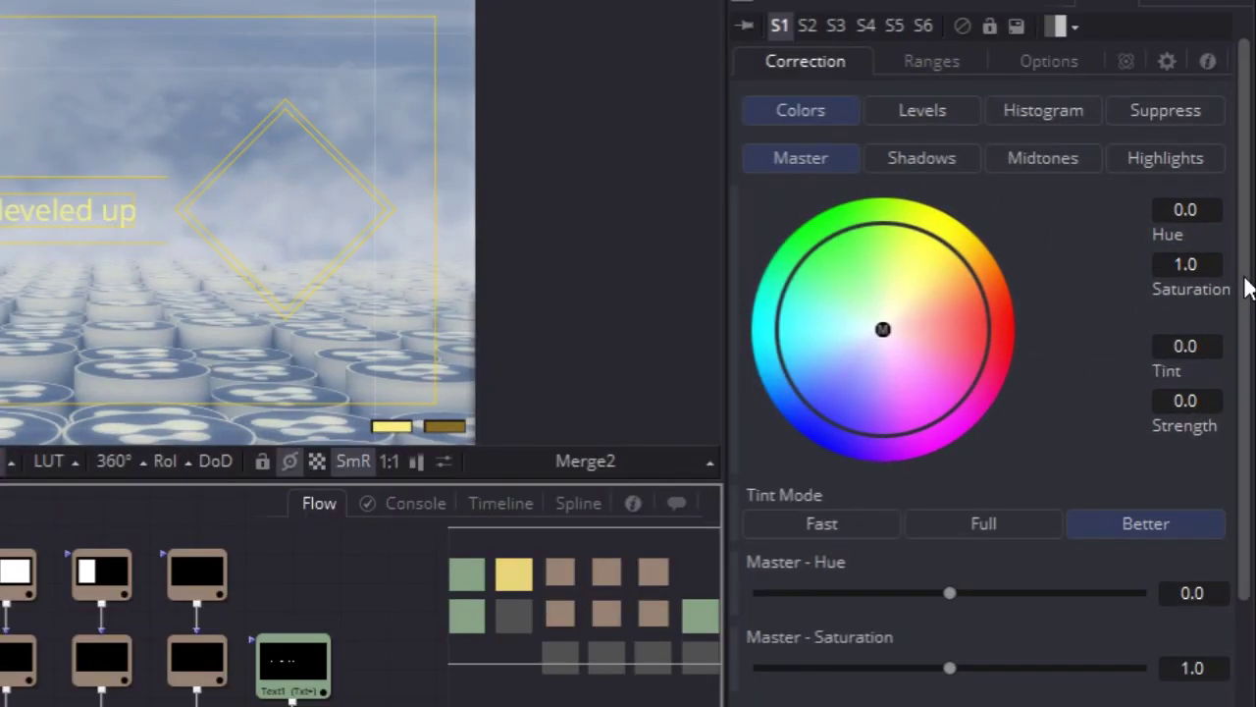
Step: Set the Color Corrector's master RGB gain to 0.7 and master saturation to 0.7
{"action": "scroll", "coordinate": [1229, 535], "scroll_direction": "down", "scroll_amount": 4}
{"action": "left_click", "coordinate": [1209, 639]}
{"action": "type", "text": "0.7"}
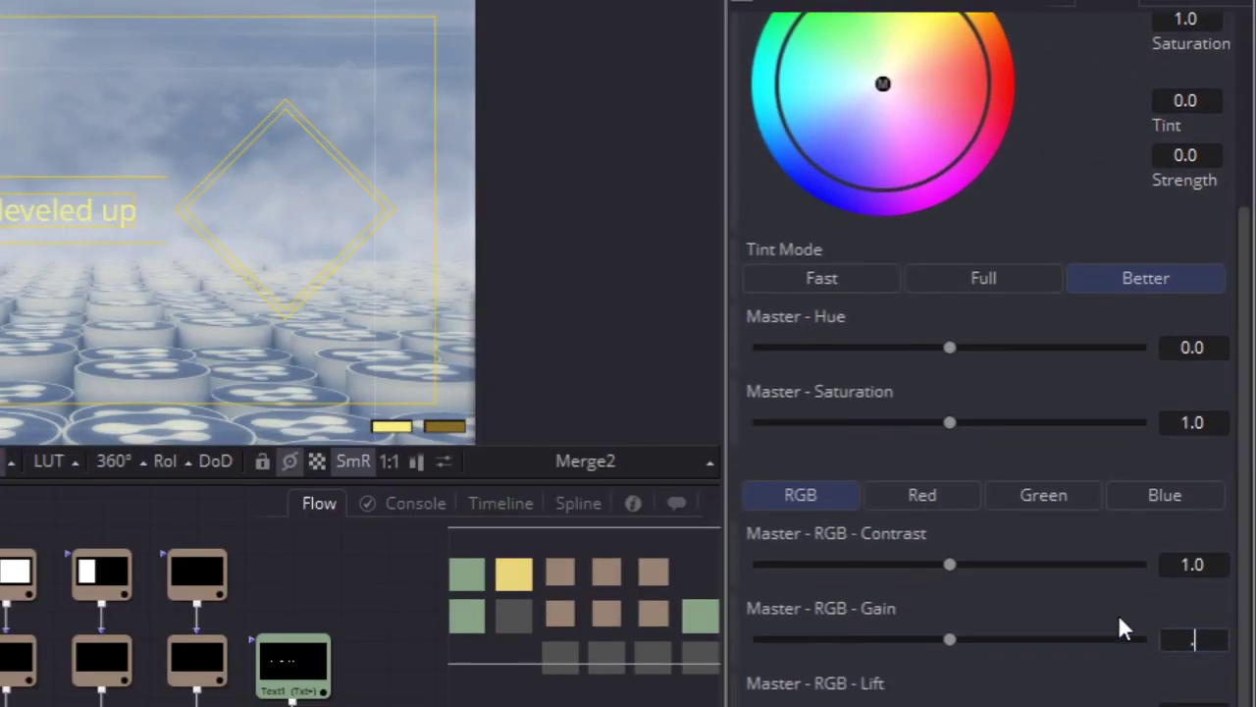
{"action": "key", "text": "Return"}
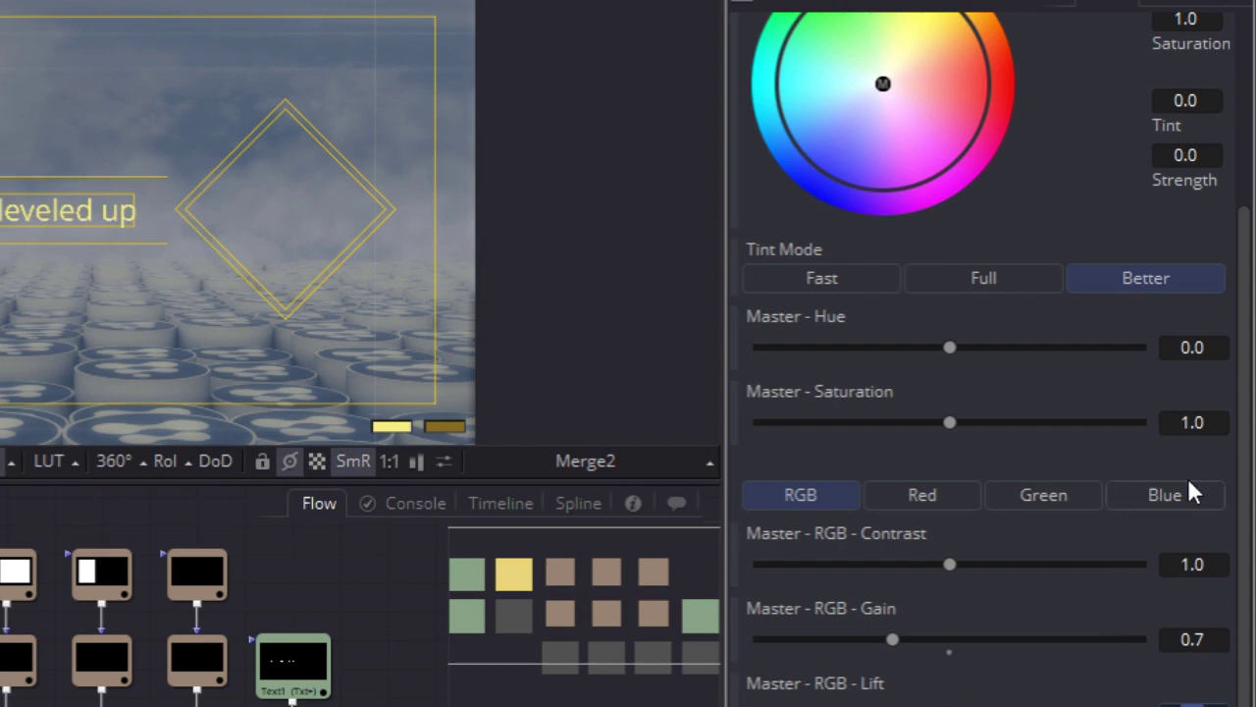
{"action": "left_click", "coordinate": [1163, 423]}
{"action": "type", "text": "0.7"}
{"action": "key", "text": "Tab"}
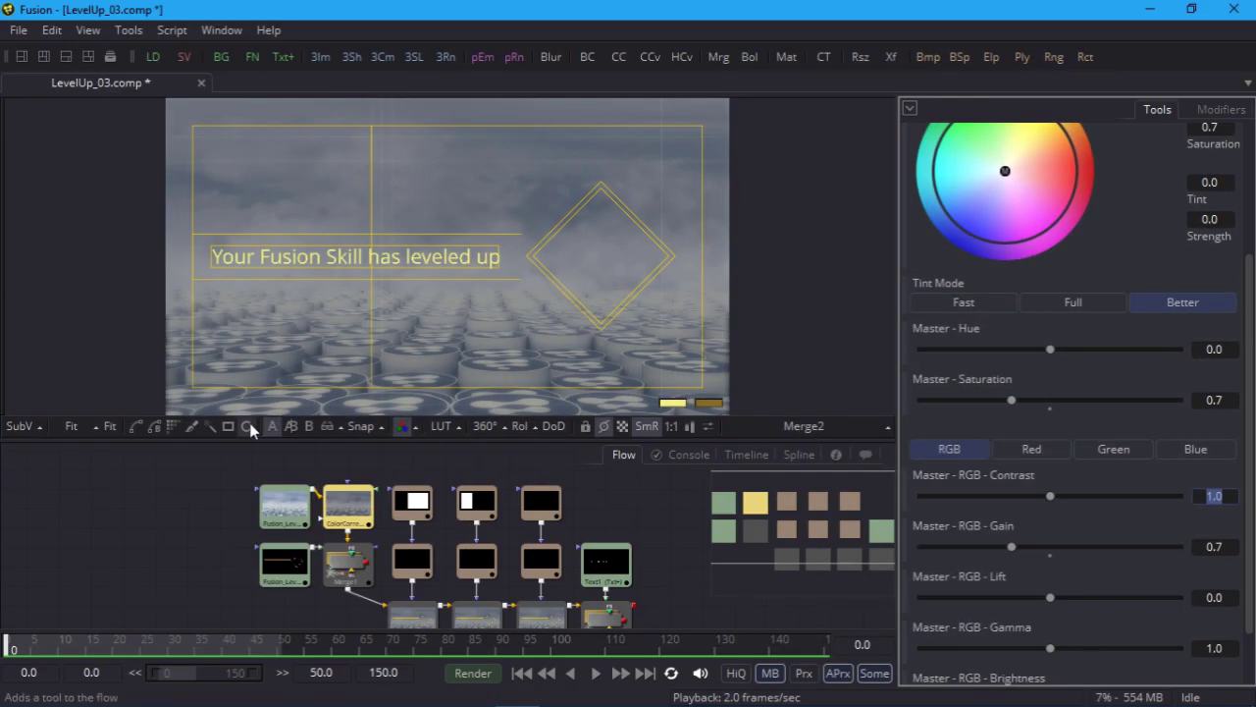
Step: Mask the Color Corrector with an ellipse centered on the diamond, about 0.37 in width and height
{"action": "left_click", "coordinate": [247, 426]}
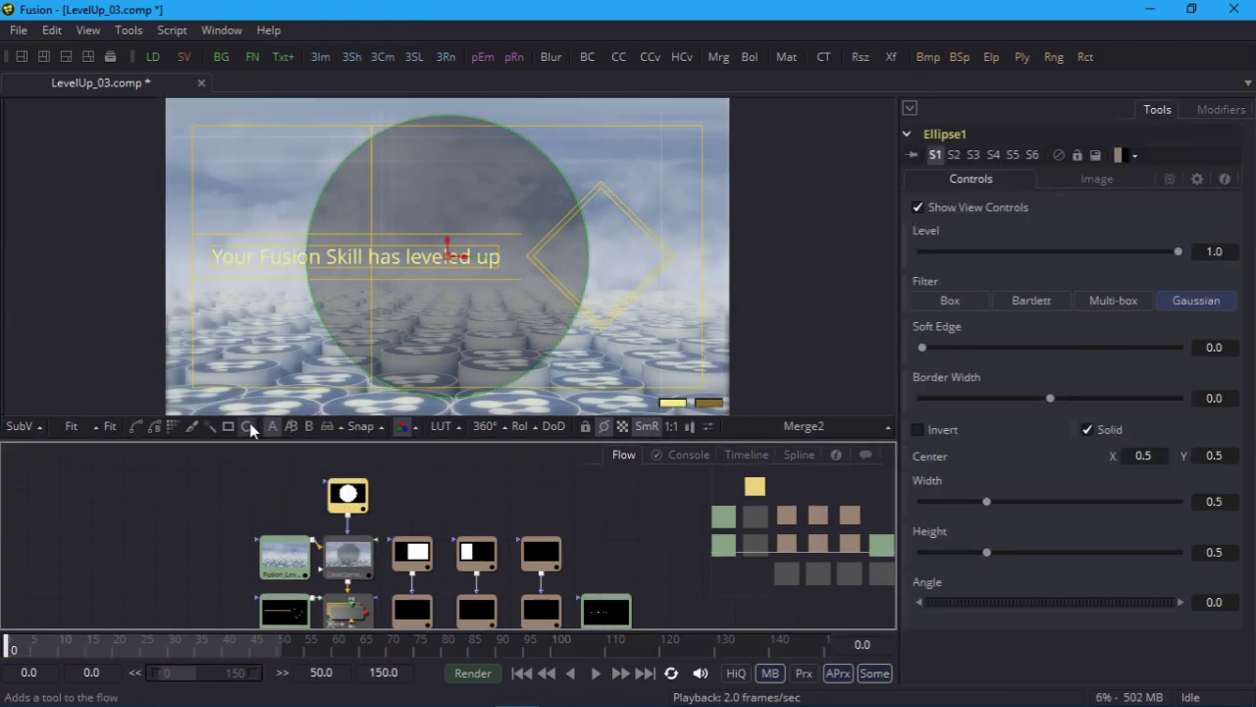
{"action": "left_click_drag", "start_coordinate": [465, 257], "coordinate": [614, 274]}
{"action": "left_click_drag", "start_coordinate": [698, 357], "coordinate": [674, 334]}
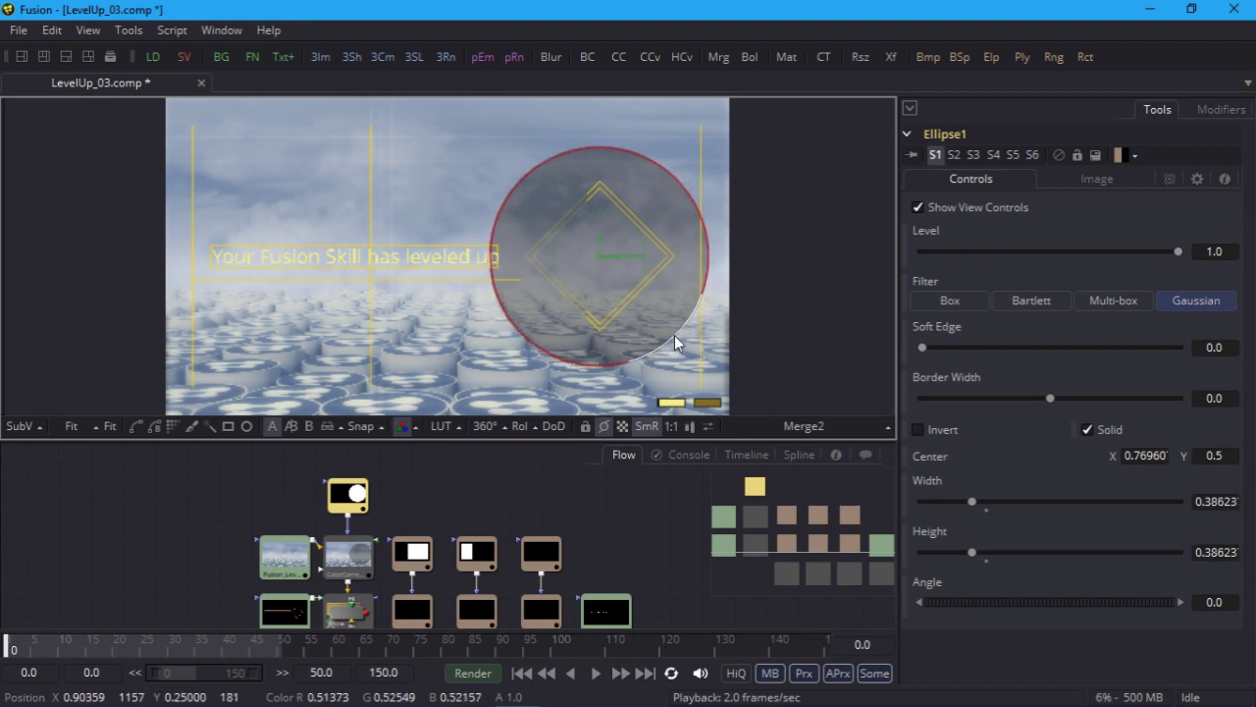
Step: Invert the ellipse mask and raise its soft edge to about 0.117
{"action": "left_click", "coordinate": [919, 430]}
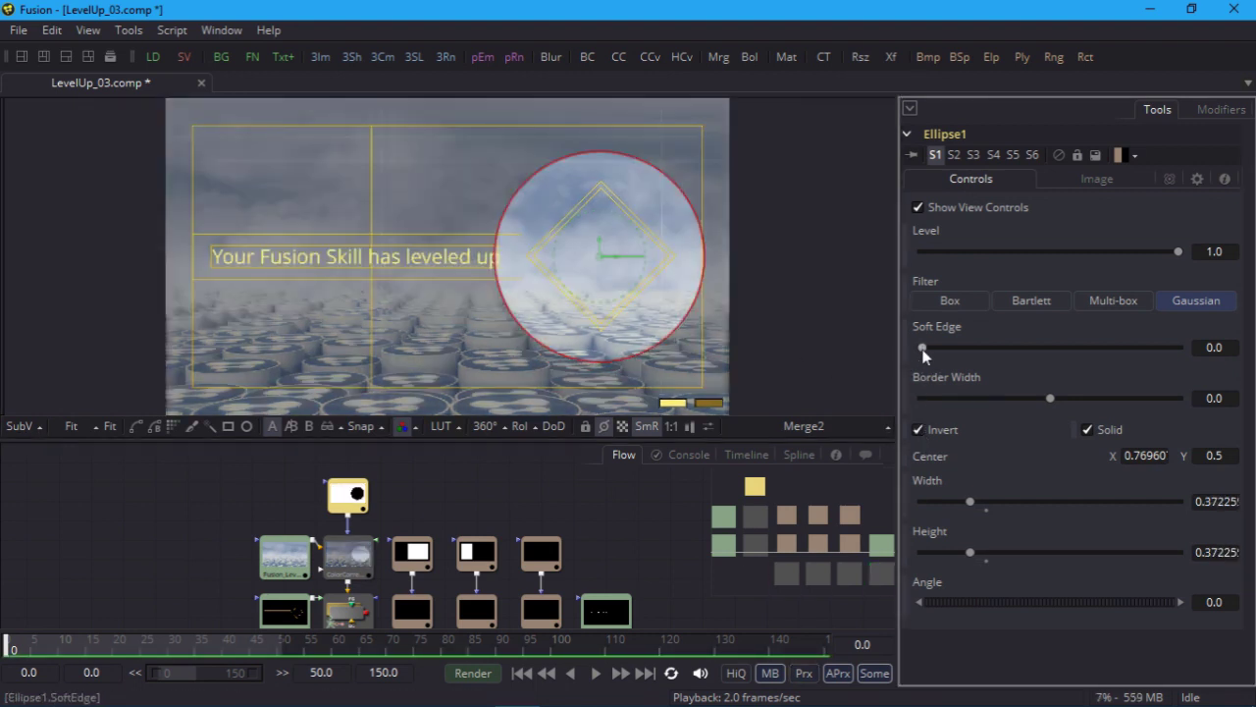
{"action": "left_click_drag", "start_coordinate": [922, 348], "coordinate": [1071, 365]}
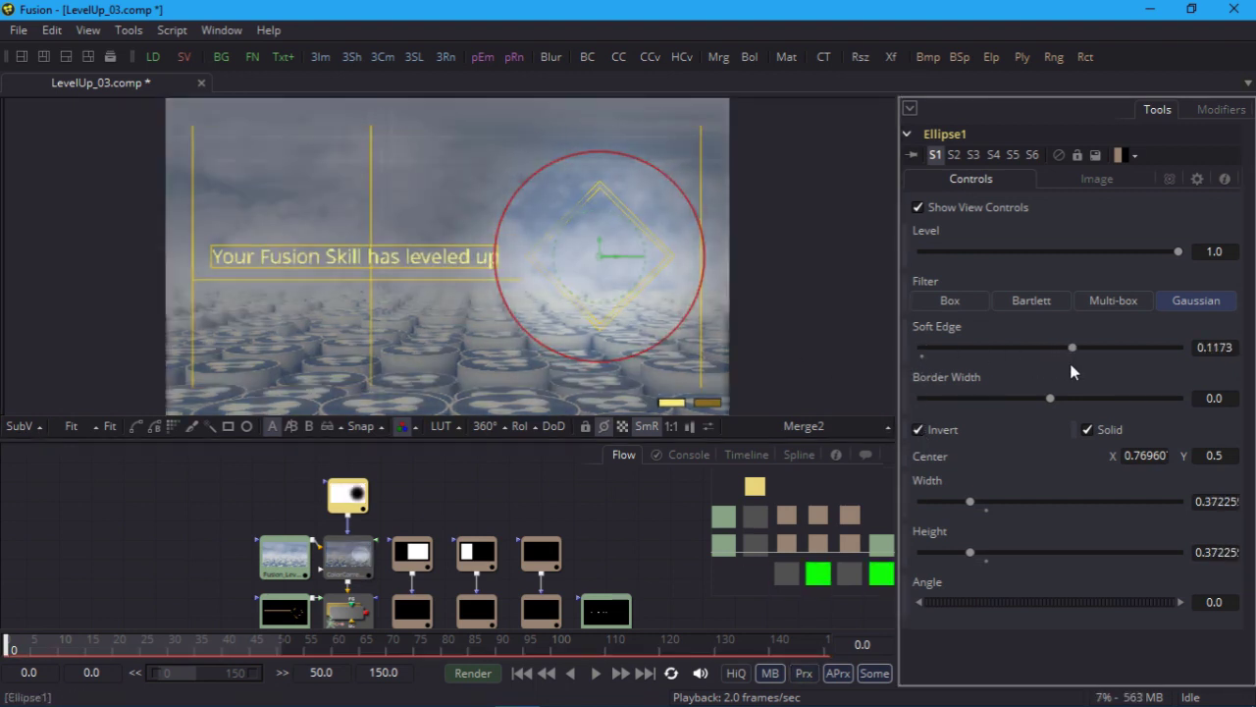
{"action": "left_click", "coordinate": [644, 538]}
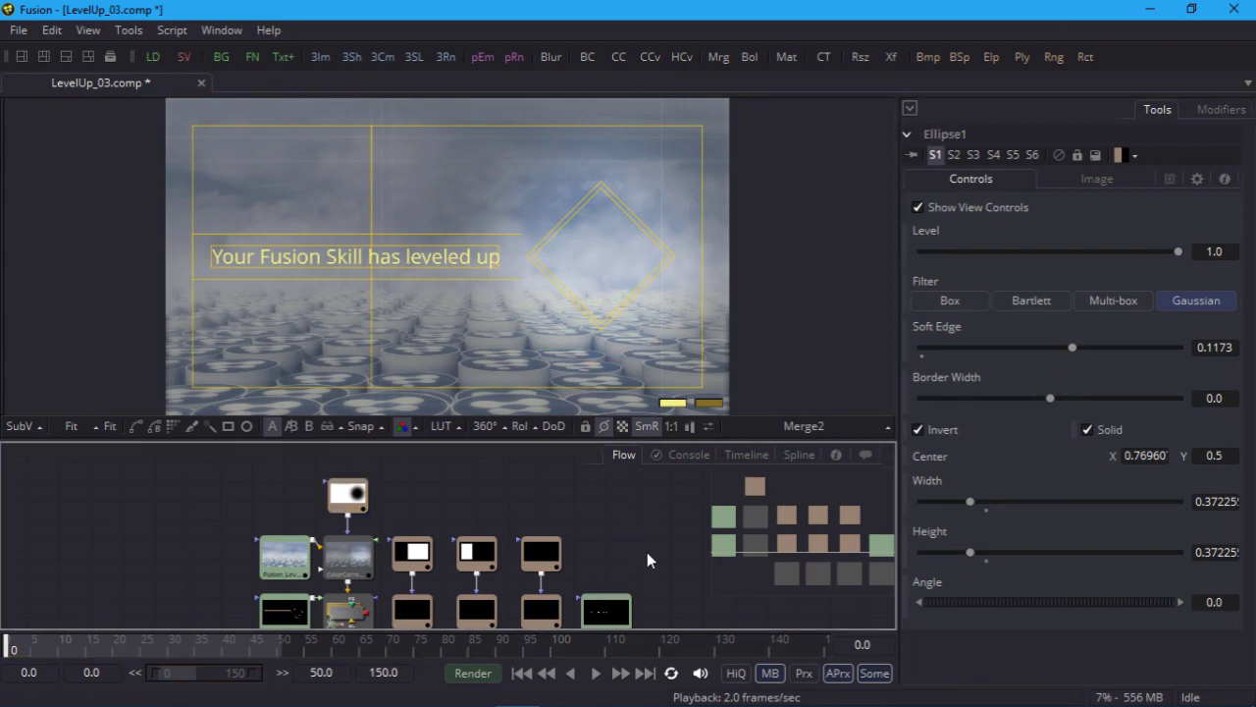
Step: Apply a Character Level Styling modifier to the text node's styled text and expand the modifier's controls
{"action": "left_click_drag", "start_coordinate": [648, 552], "coordinate": [552, 460]}
{"action": "left_click", "coordinate": [517, 530]}
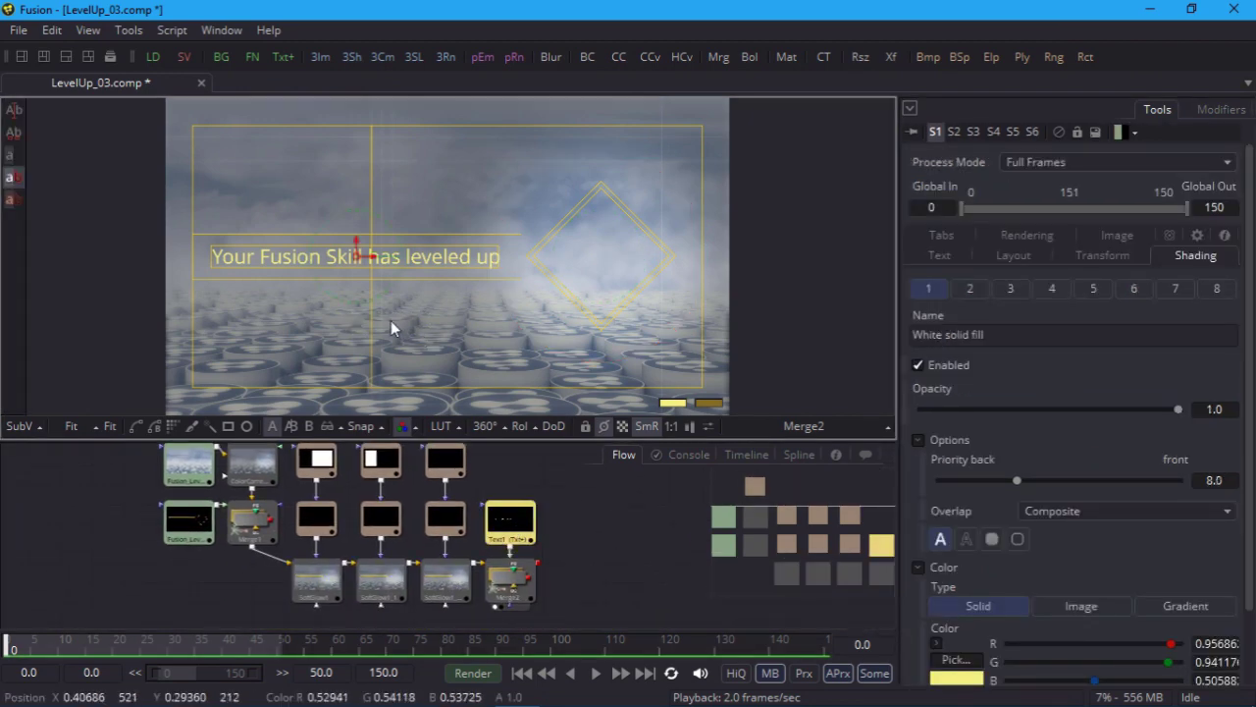
{"action": "scroll", "coordinate": [673, 371], "scroll_direction": "up", "scroll_amount": 5}
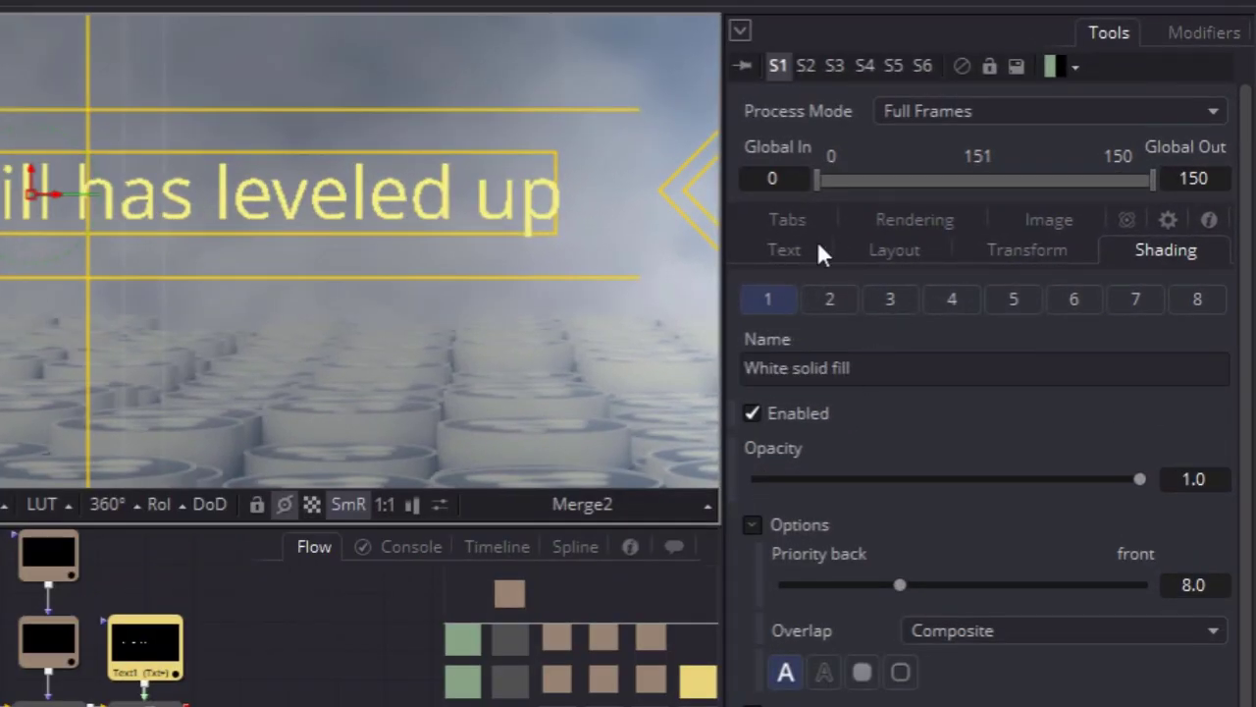
{"action": "left_click", "coordinate": [785, 250]}
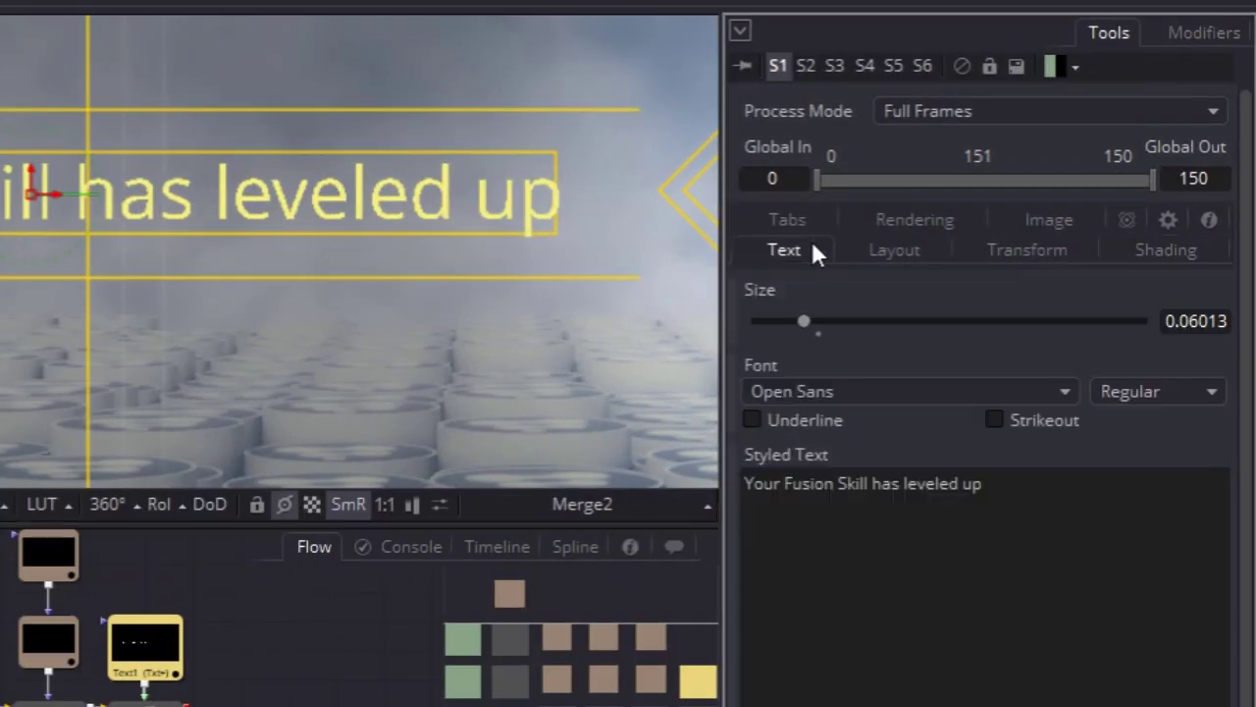
{"action": "right_click", "coordinate": [887, 553]}
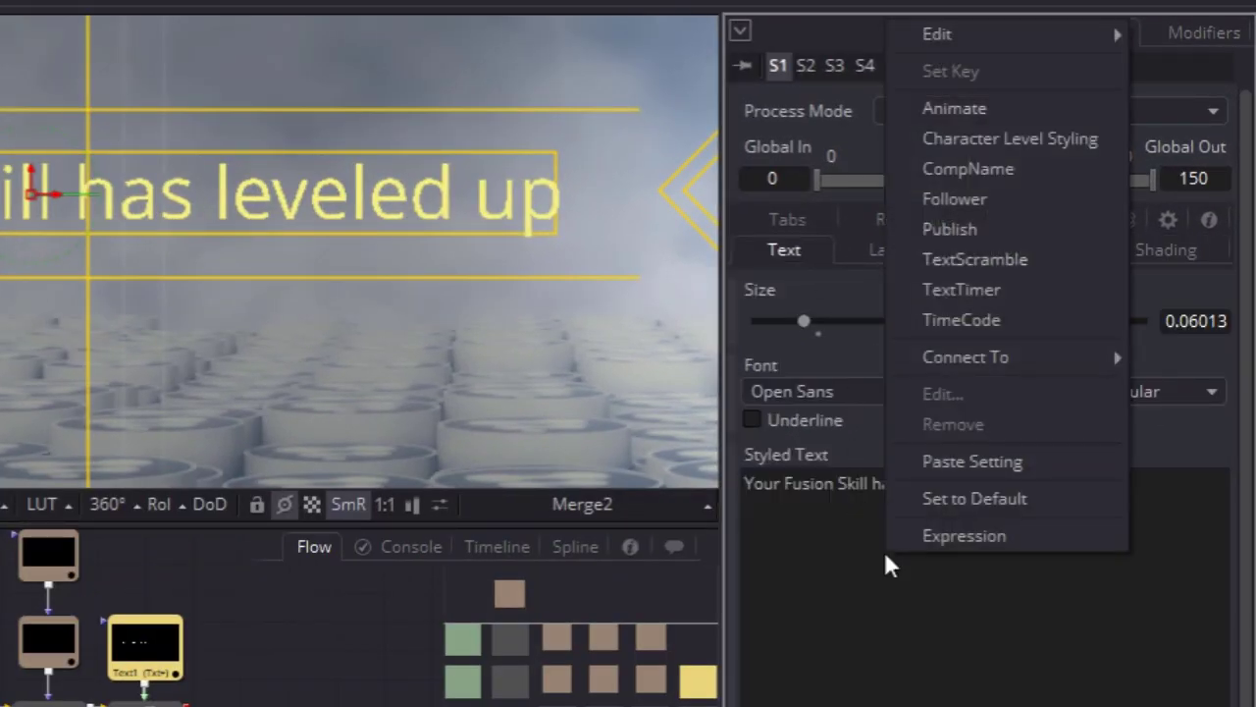
{"action": "left_click", "coordinate": [1112, 139]}
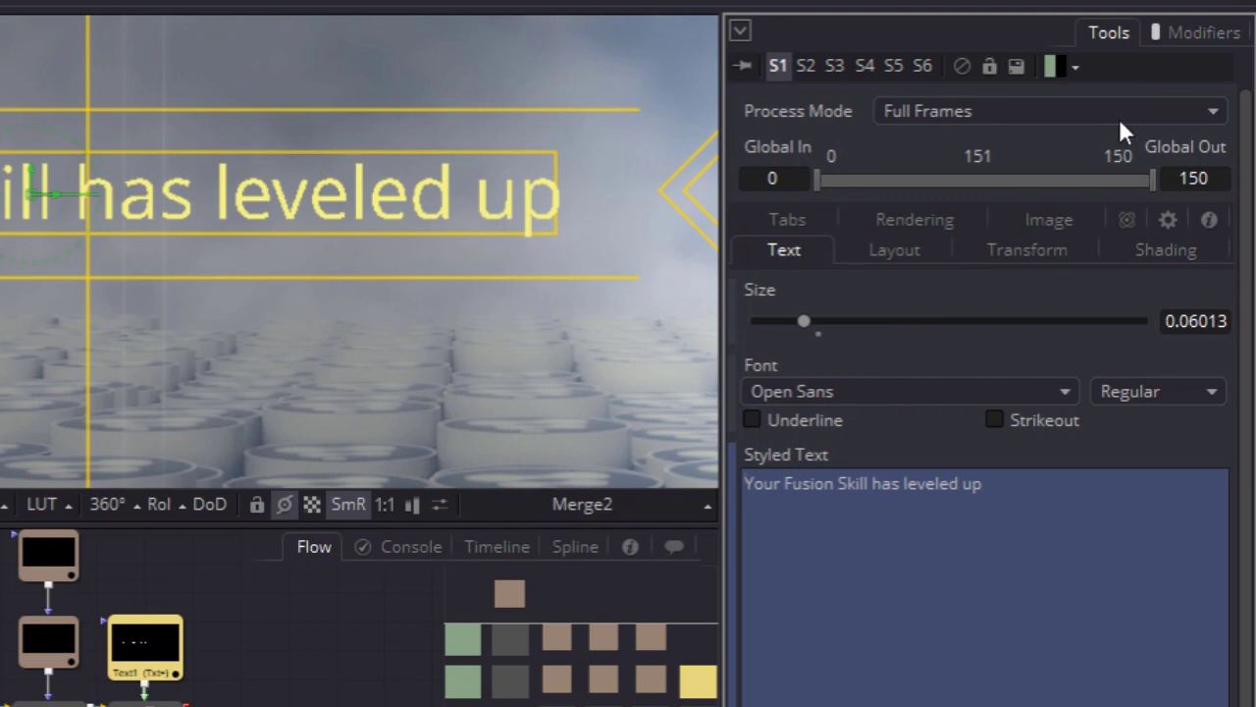
{"action": "left_click", "coordinate": [1185, 39]}
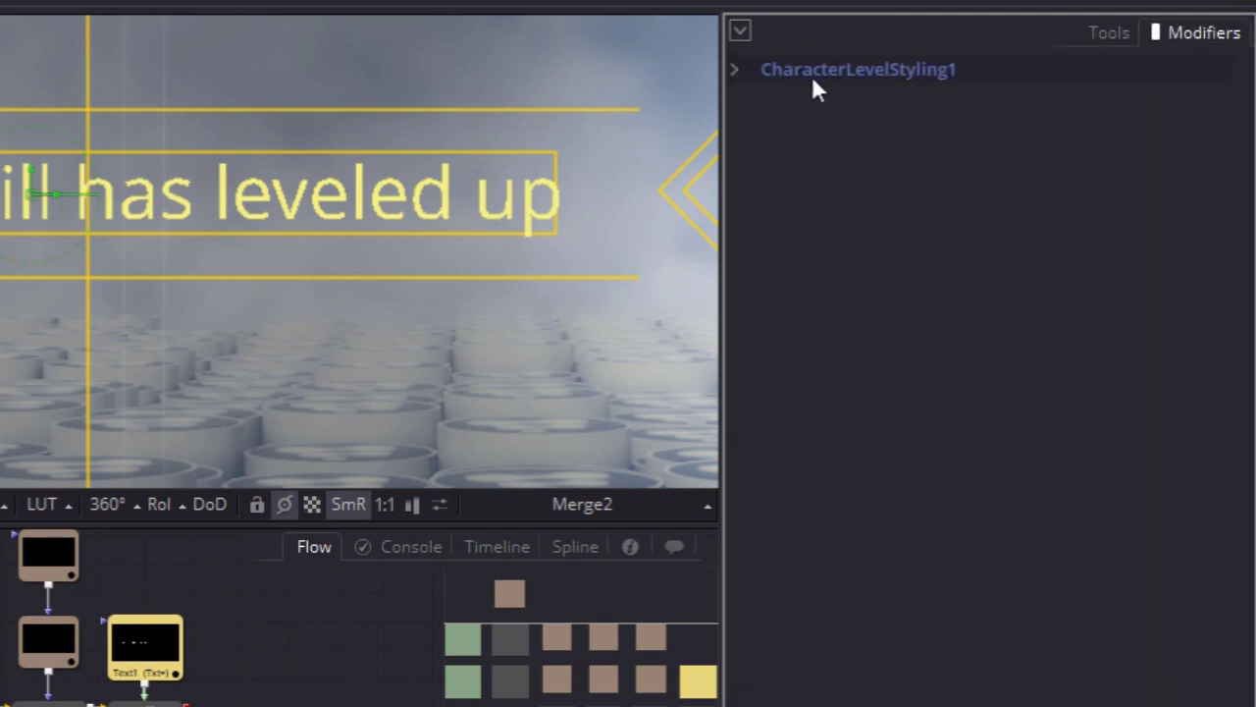
{"action": "left_click", "coordinate": [735, 71]}
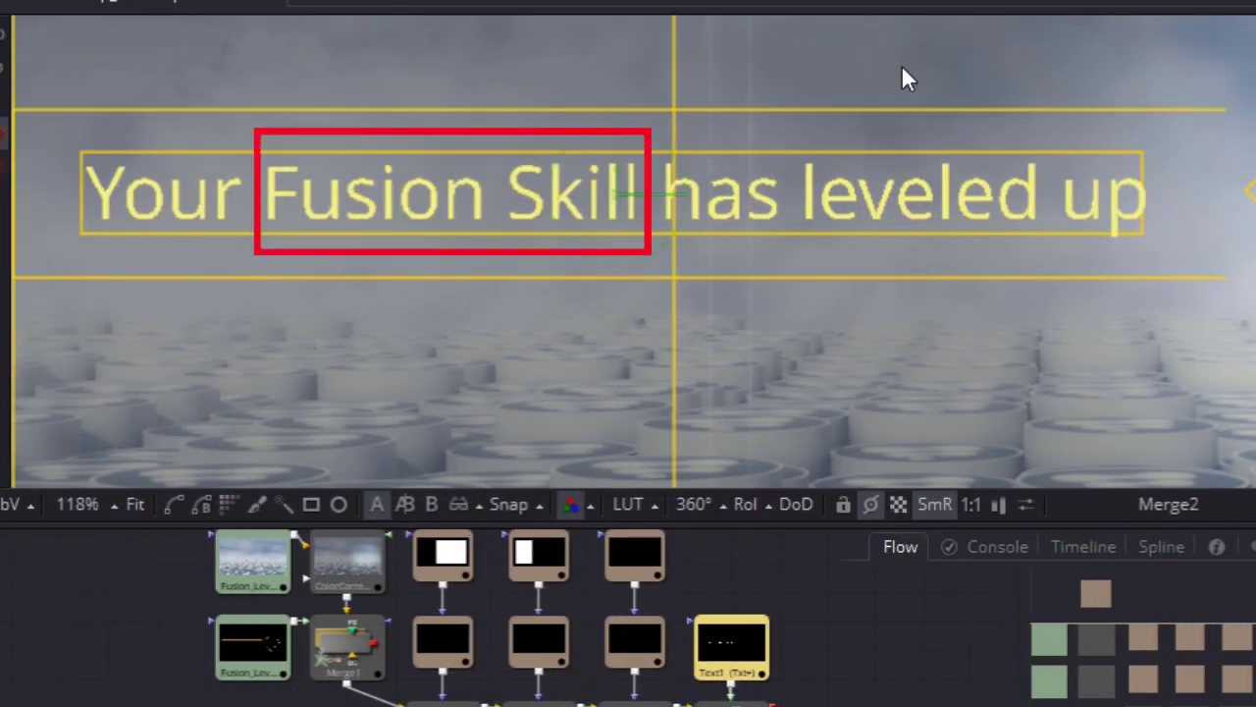
Step: Set the font style of the words "Fusion Skill" to Bold and fit the whole image in the viewer
{"action": "left_click_drag", "start_coordinate": [258, 131], "coordinate": [652, 263]}
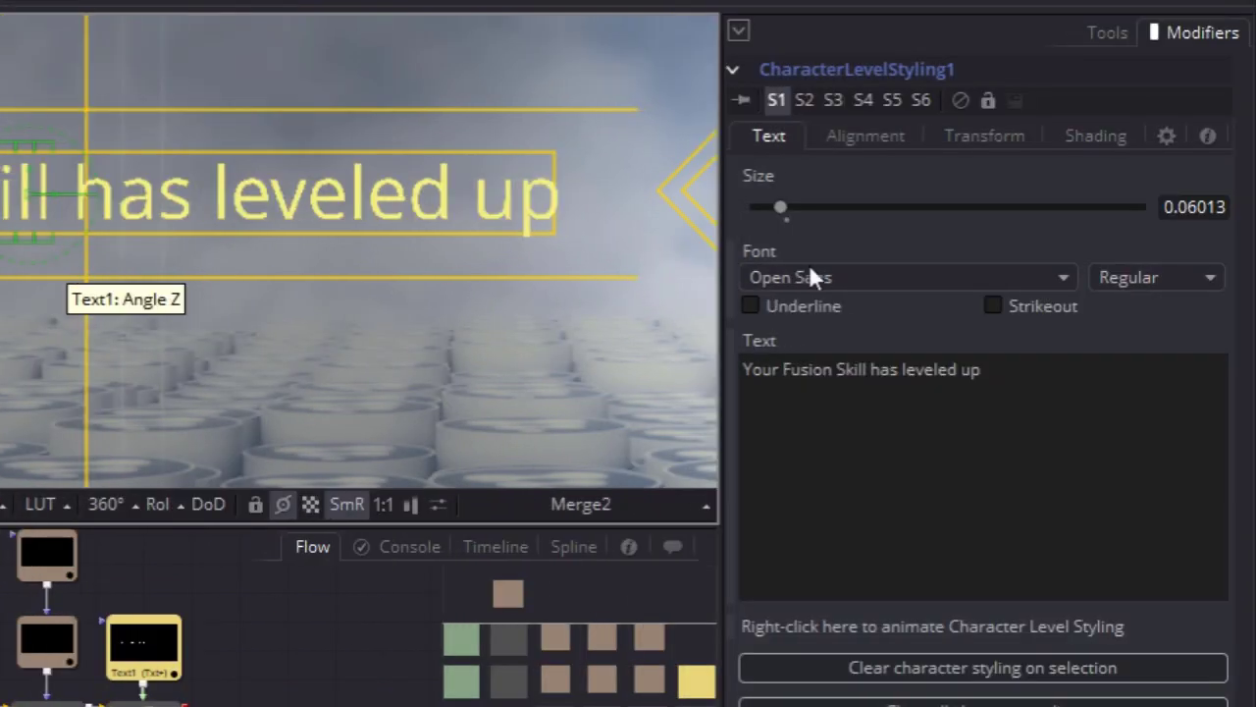
{"action": "left_click", "coordinate": [1142, 281]}
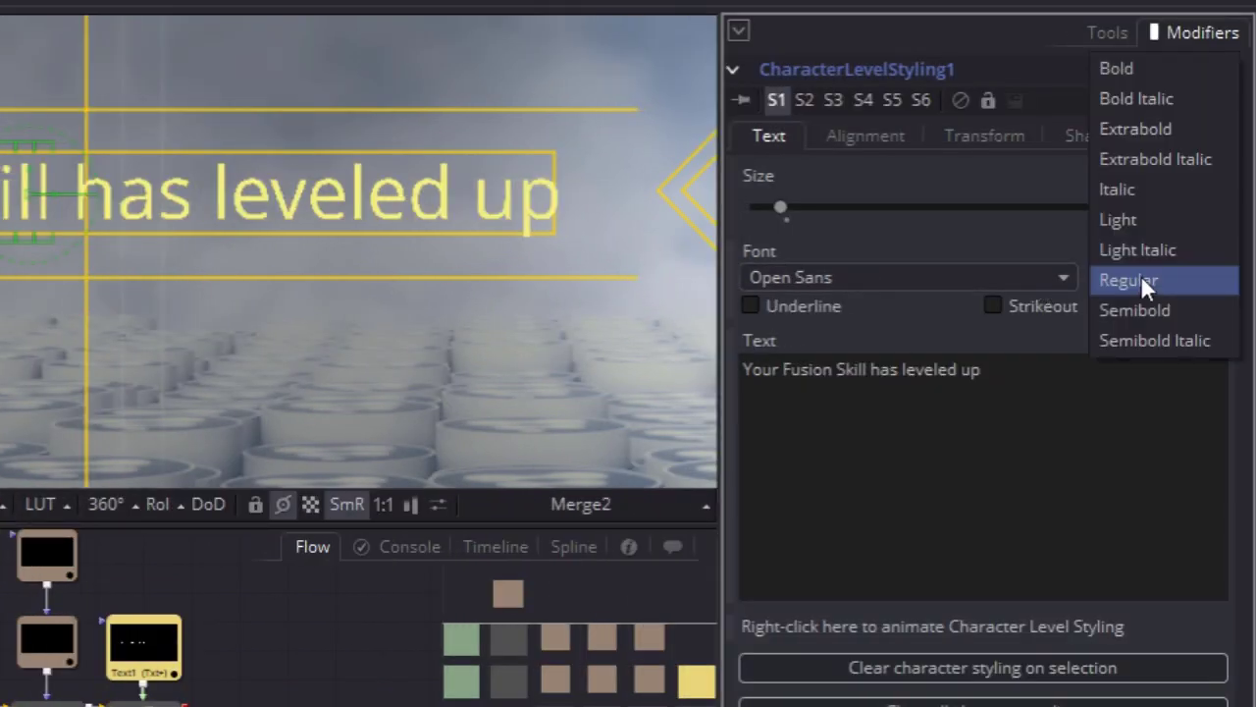
{"action": "left_click", "coordinate": [1161, 67]}
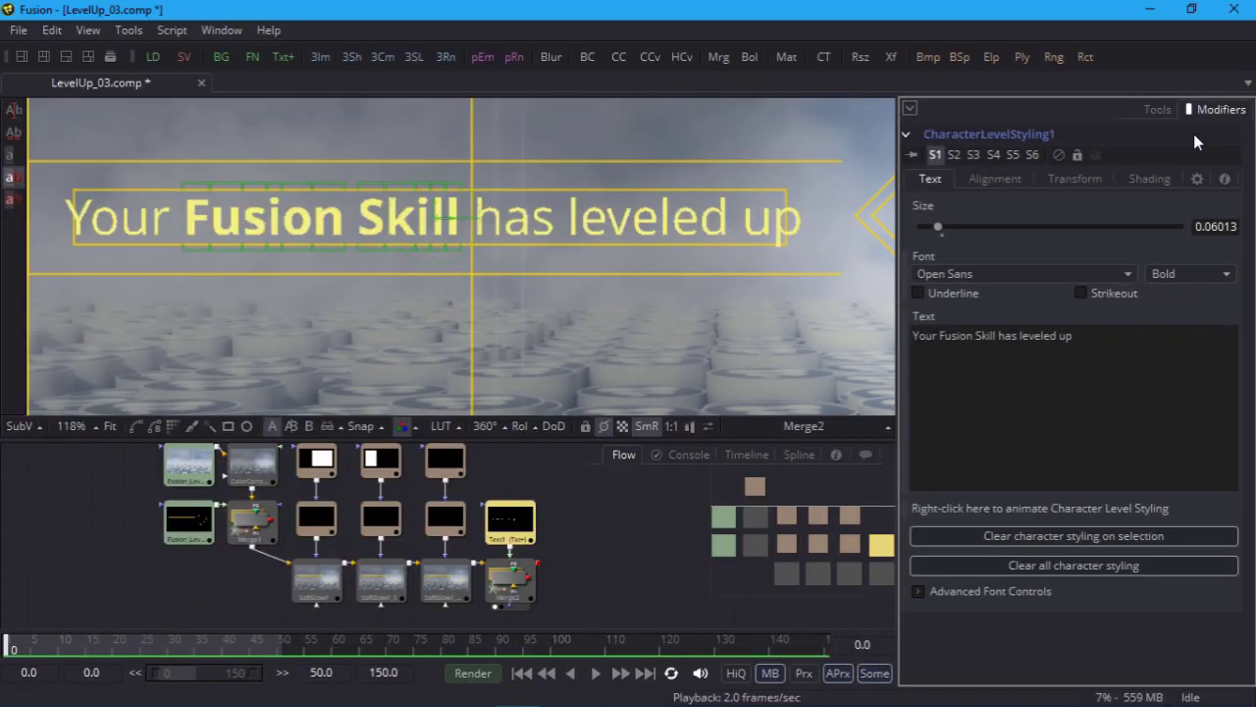
{"action": "left_click", "coordinate": [601, 547]}
{"action": "left_click", "coordinate": [110, 426]}
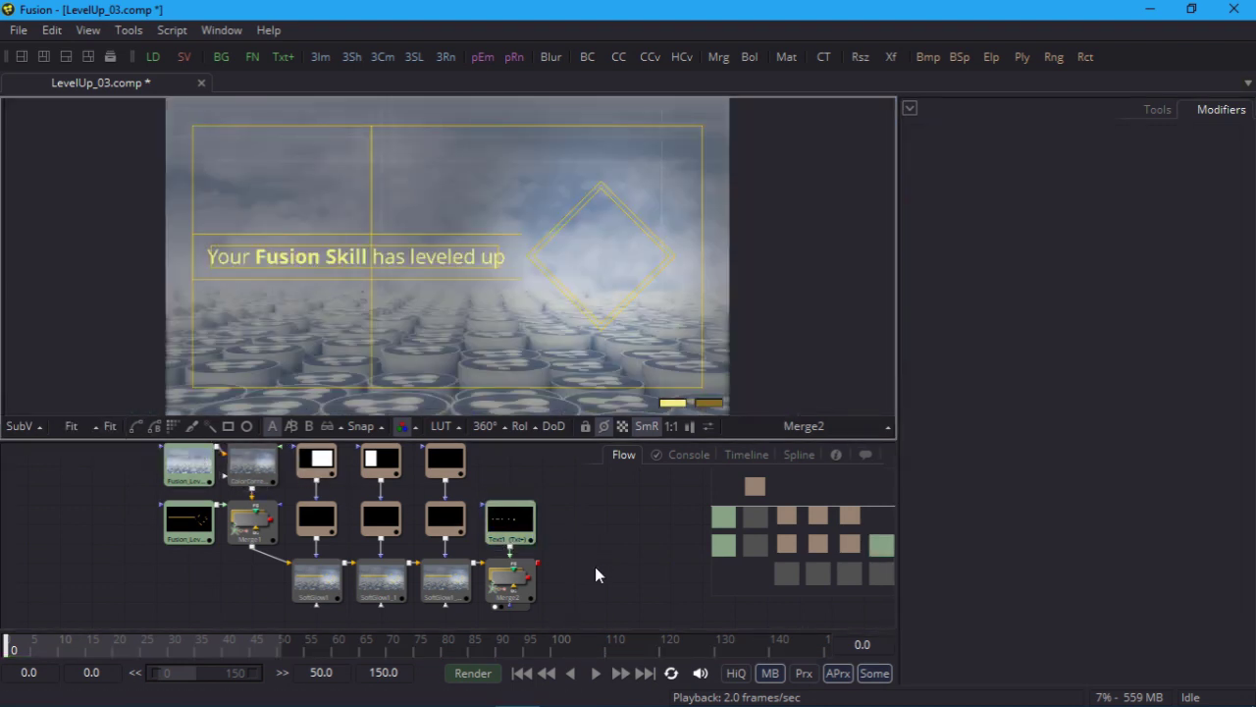
Step: Save the composition as a new version, LevelUp_04.comp, and create a new empty composition
{"action": "left_click", "coordinate": [17, 30]}
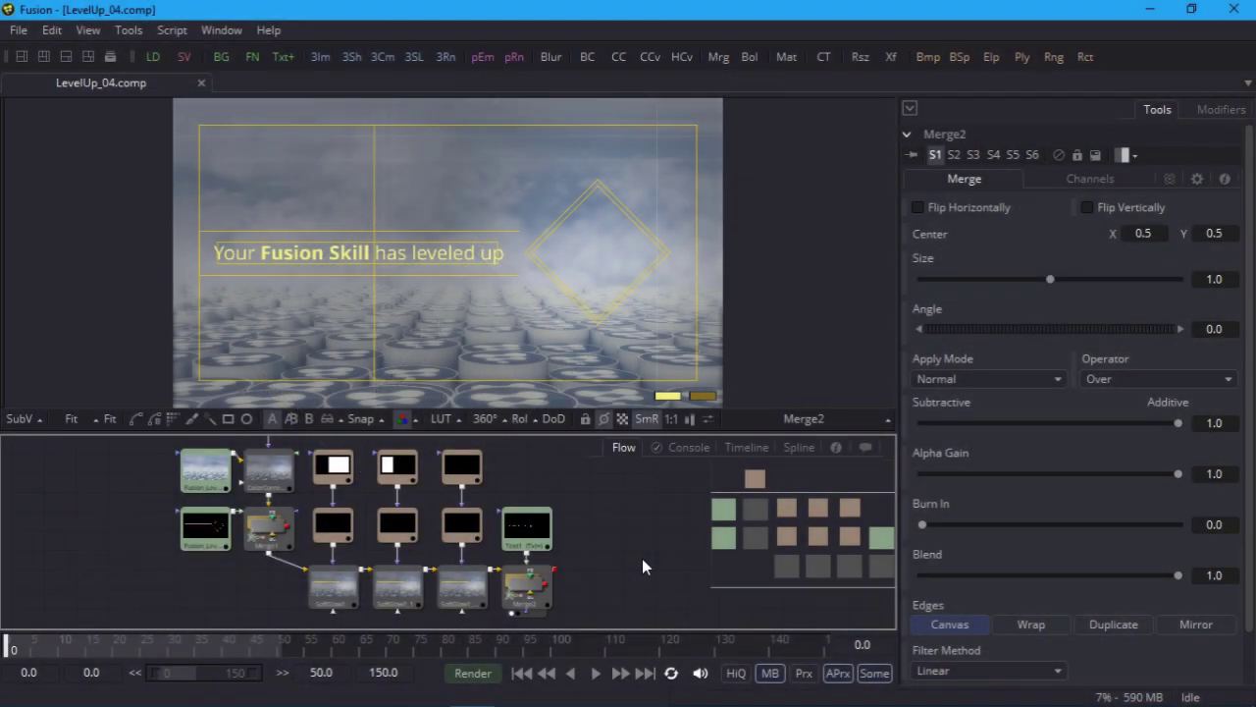
{"action": "left_click", "coordinate": [18, 31]}
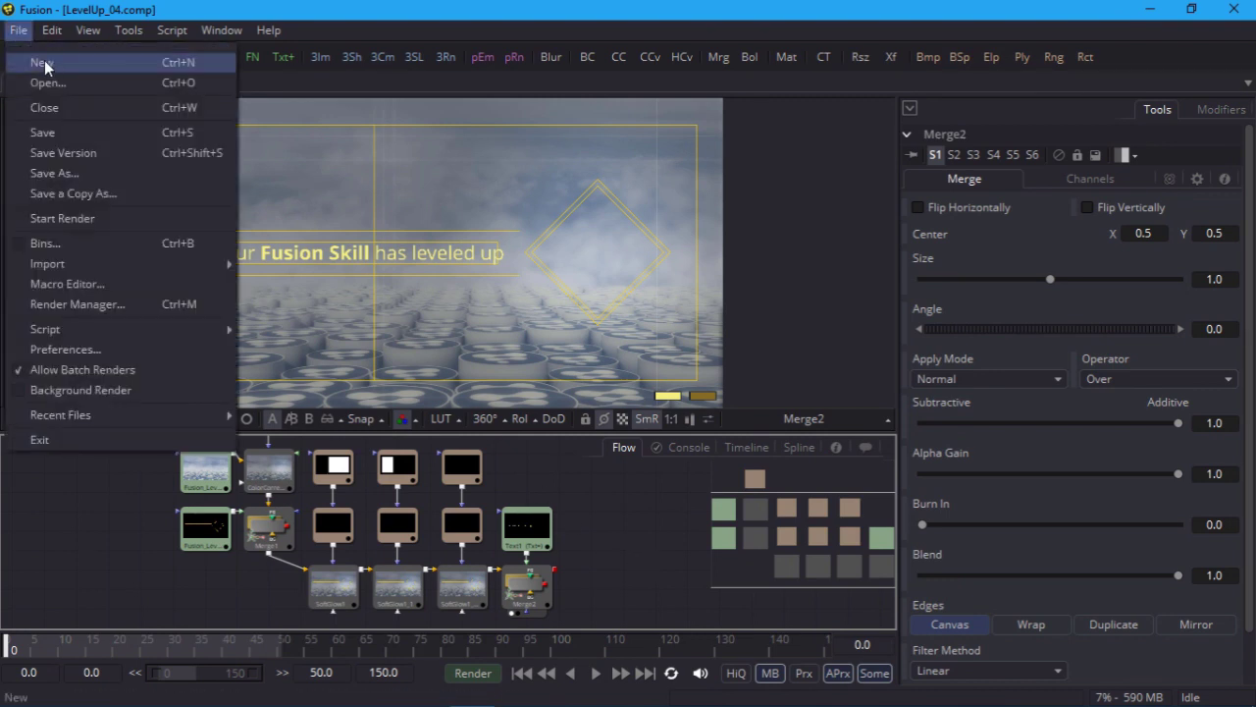
{"action": "left_click", "coordinate": [64, 64]}
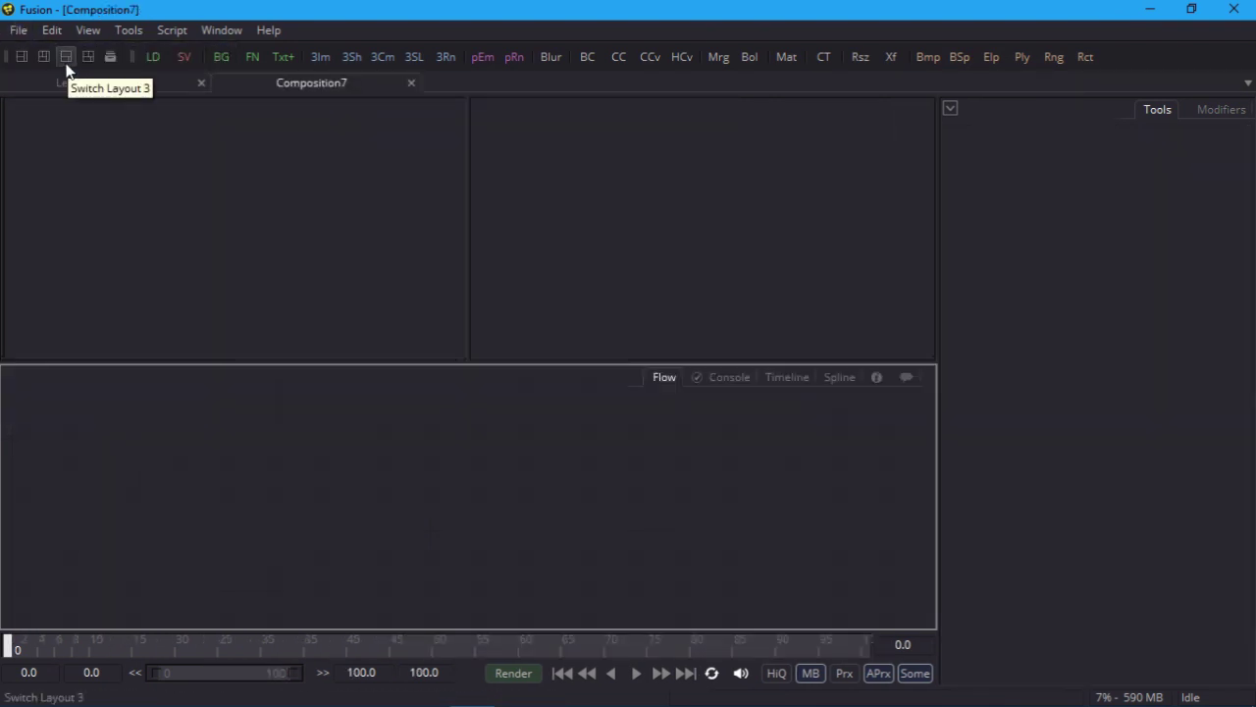
Step: Add a Background node with a vertical gradient from white at the top to black, and fit it in the viewer
{"action": "left_click", "coordinate": [219, 59]}
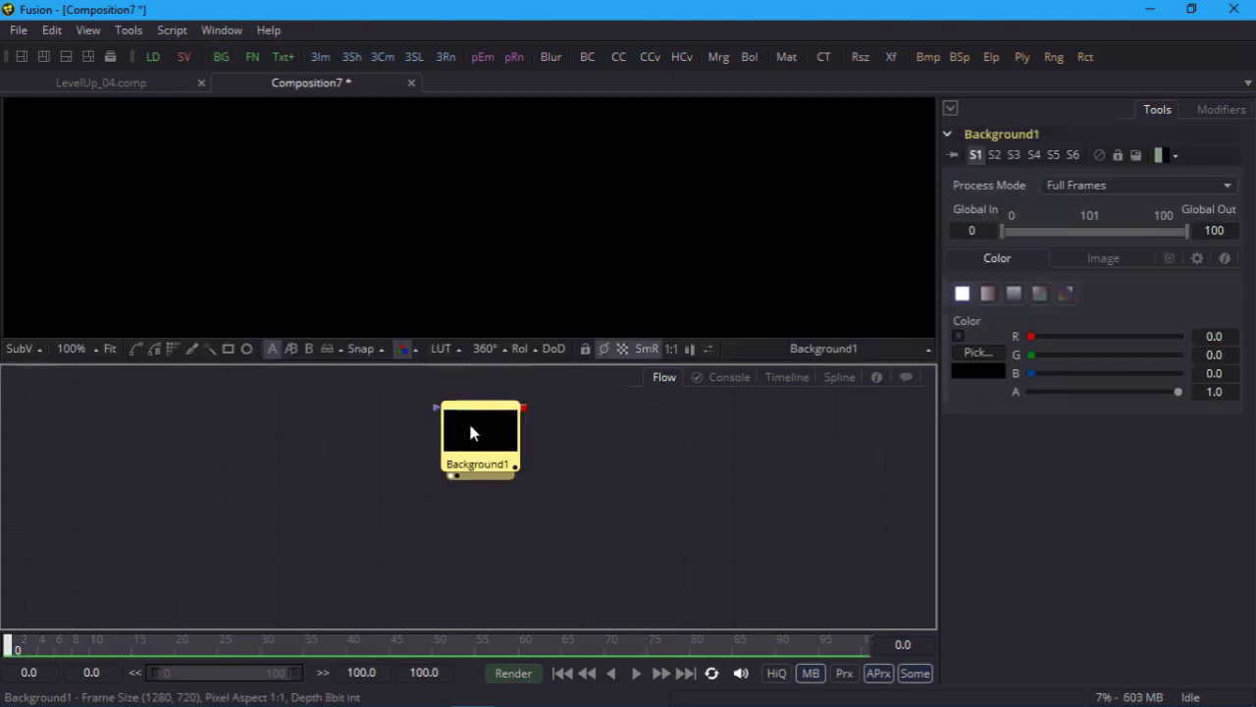
{"action": "left_click", "coordinate": [1014, 296]}
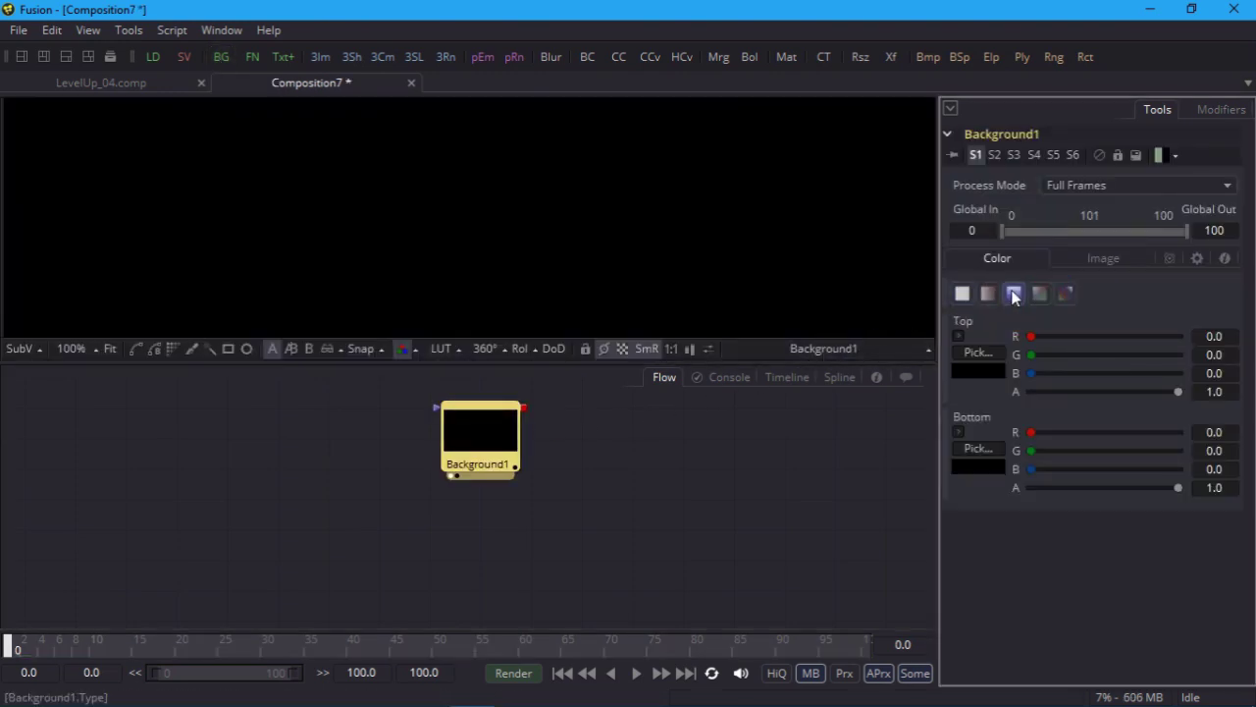
{"action": "left_click", "coordinate": [958, 339]}
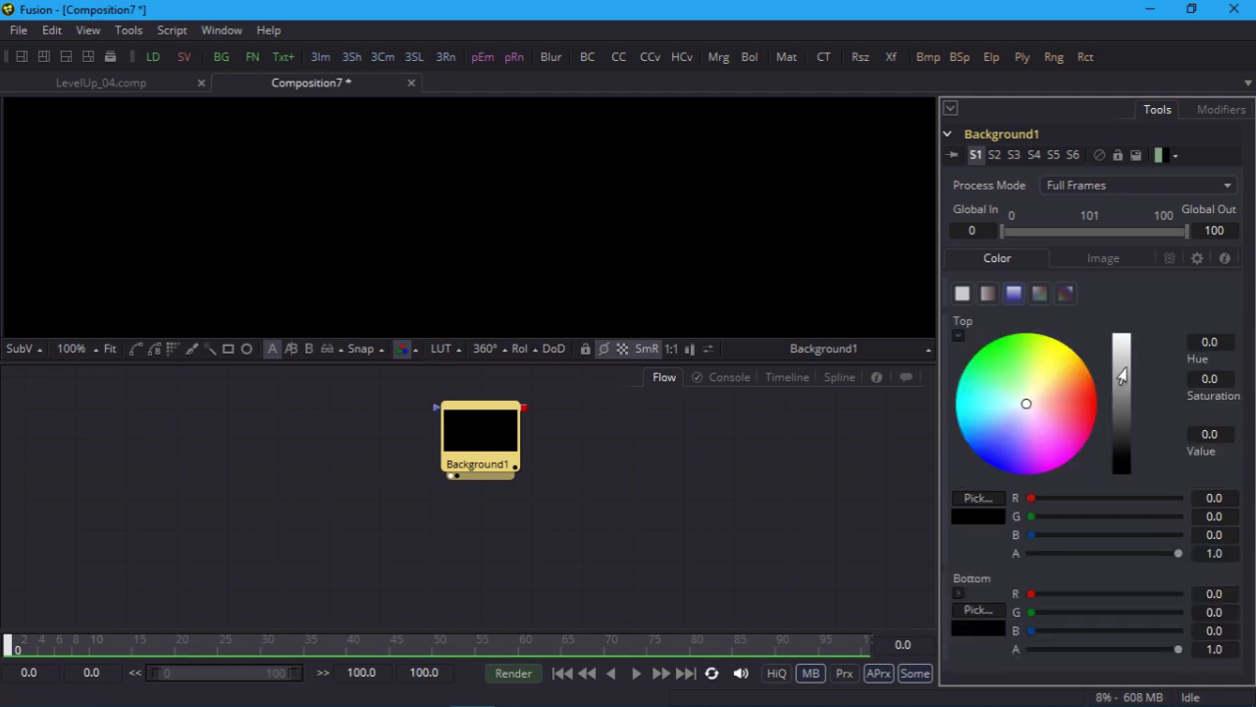
{"action": "left_click_drag", "start_coordinate": [1121, 375], "coordinate": [1128, 331]}
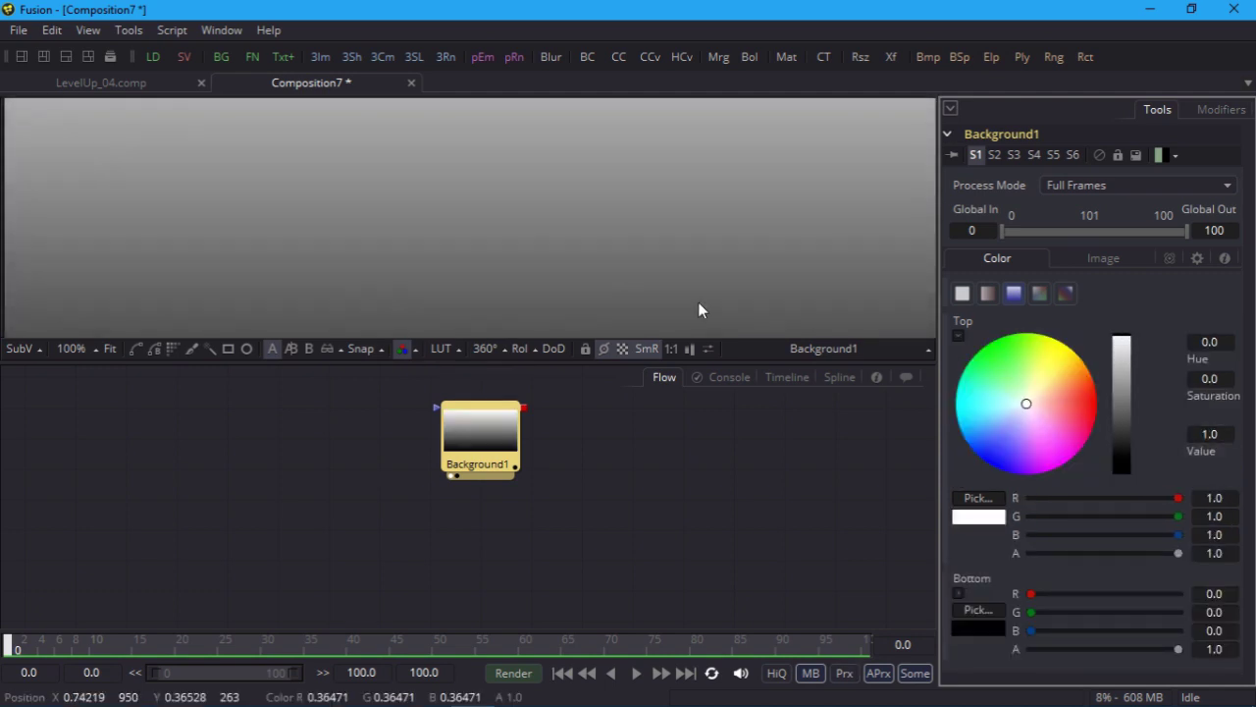
{"action": "left_click", "coordinate": [110, 348]}
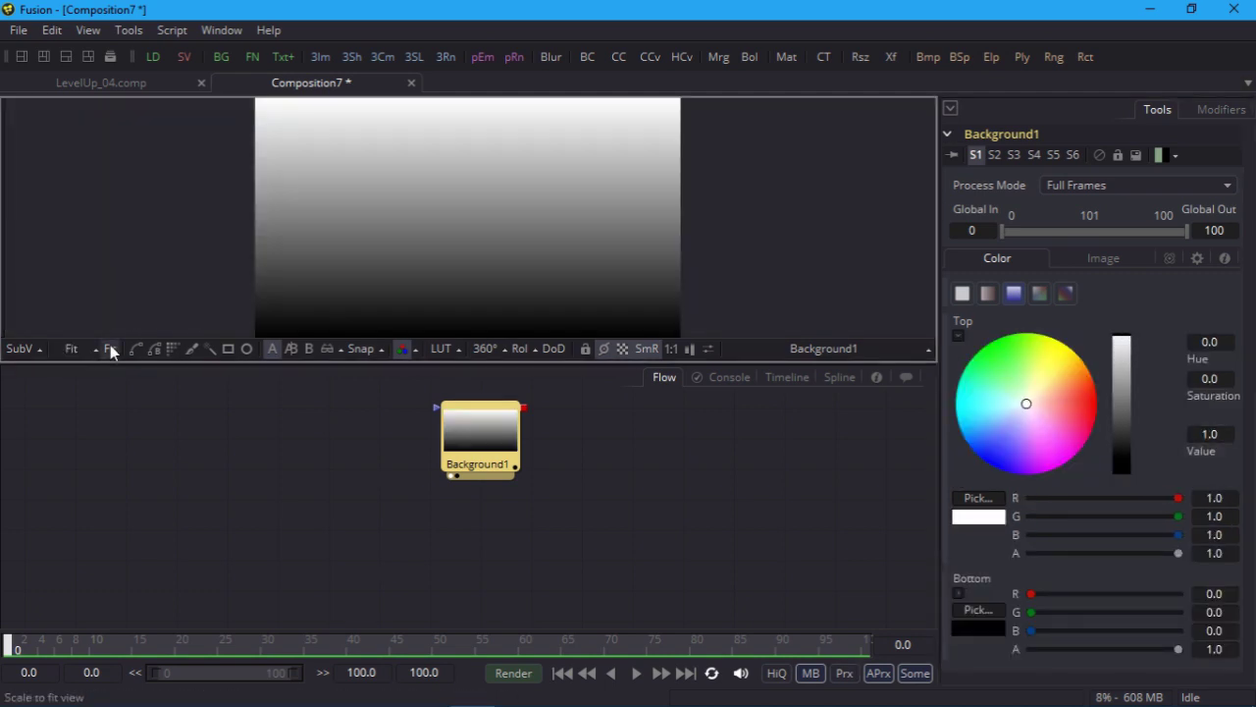
Step: Set the background's image size to 500 by 500 pixels
{"action": "left_click", "coordinate": [1096, 261]}
{"action": "left_click", "coordinate": [1215, 331]}
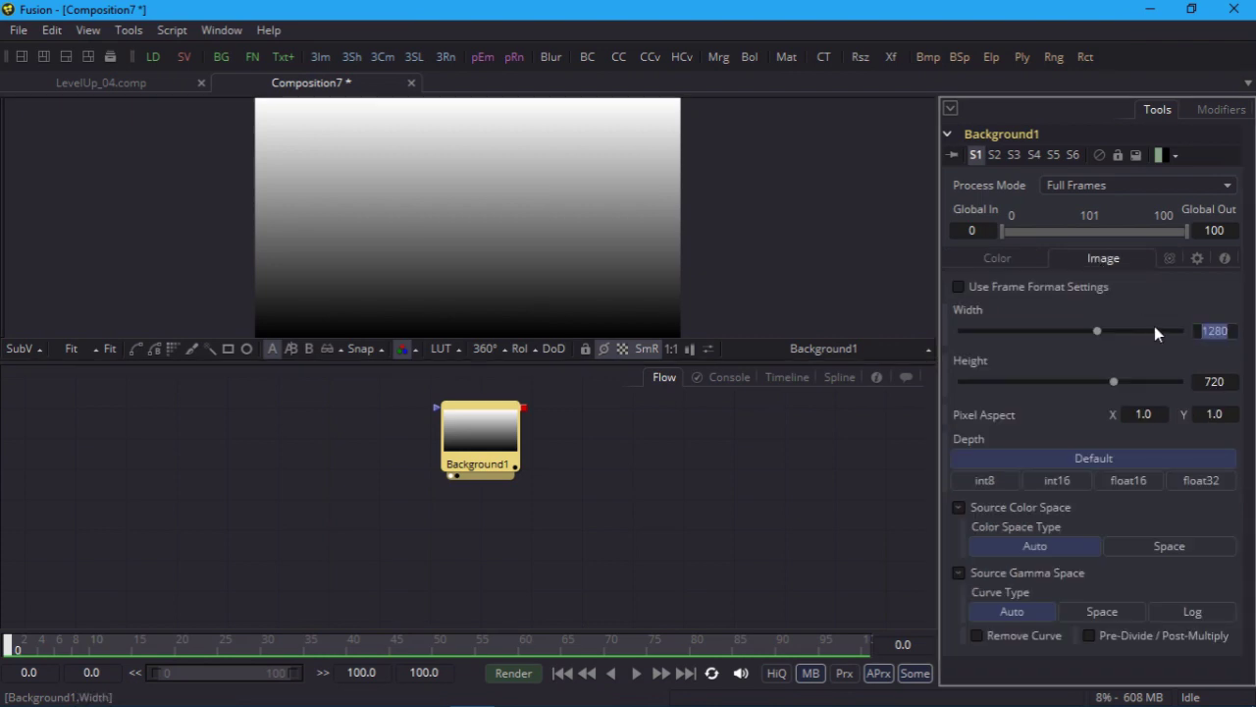
{"action": "type", "text": "500"}
{"action": "key", "text": "Tab"}
{"action": "type", "text": "500"}
{"action": "key", "text": "Tab"}
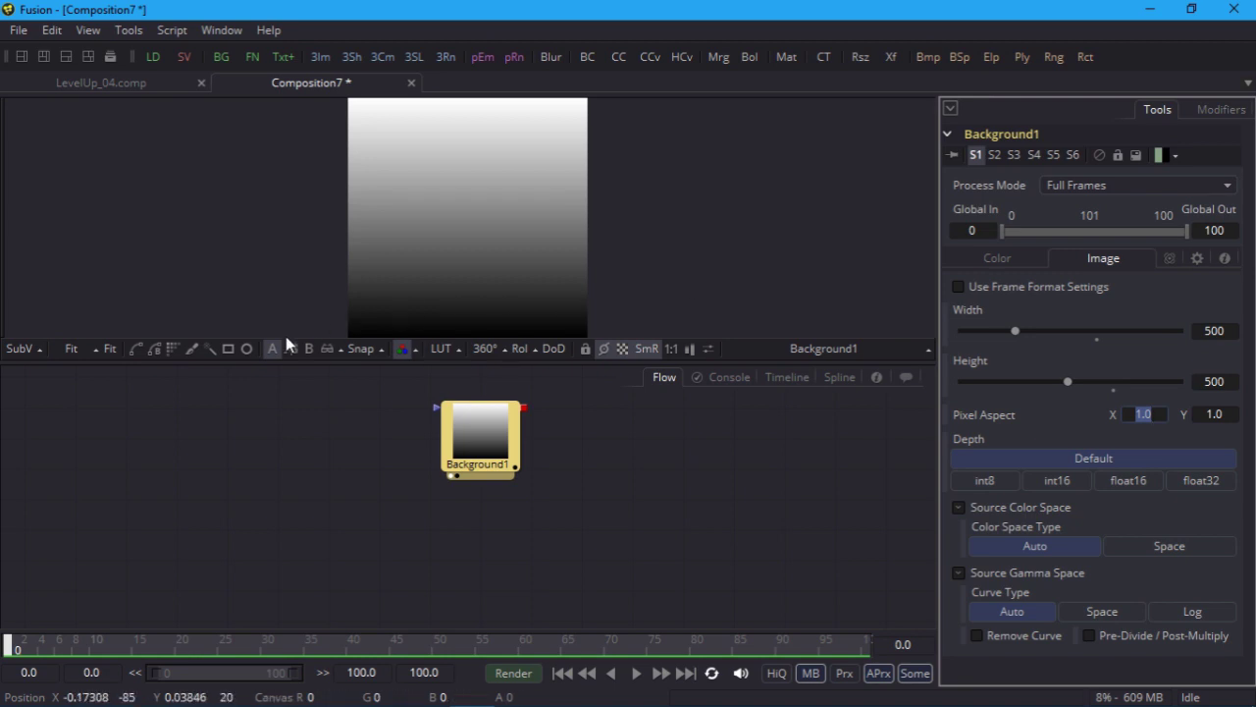
Step: Mask the background with a rectangle rotated by 45 degrees
{"action": "left_click", "coordinate": [228, 349]}
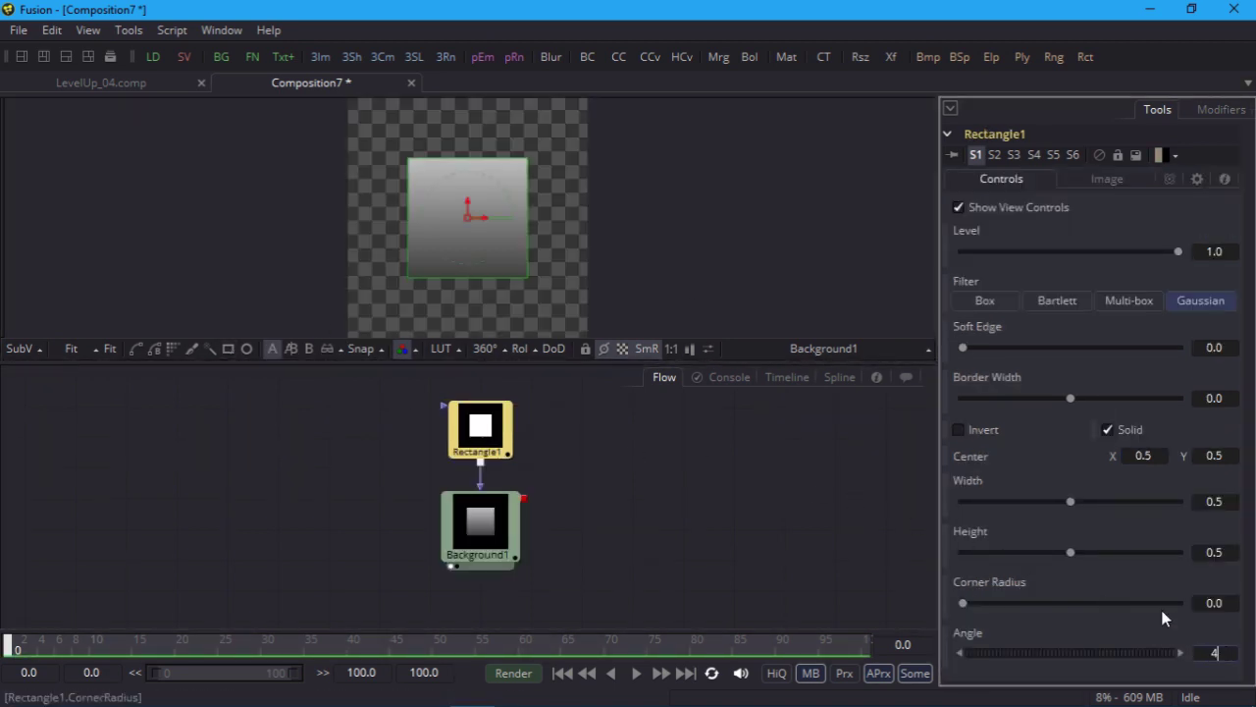
{"action": "key", "text": "Tab"}
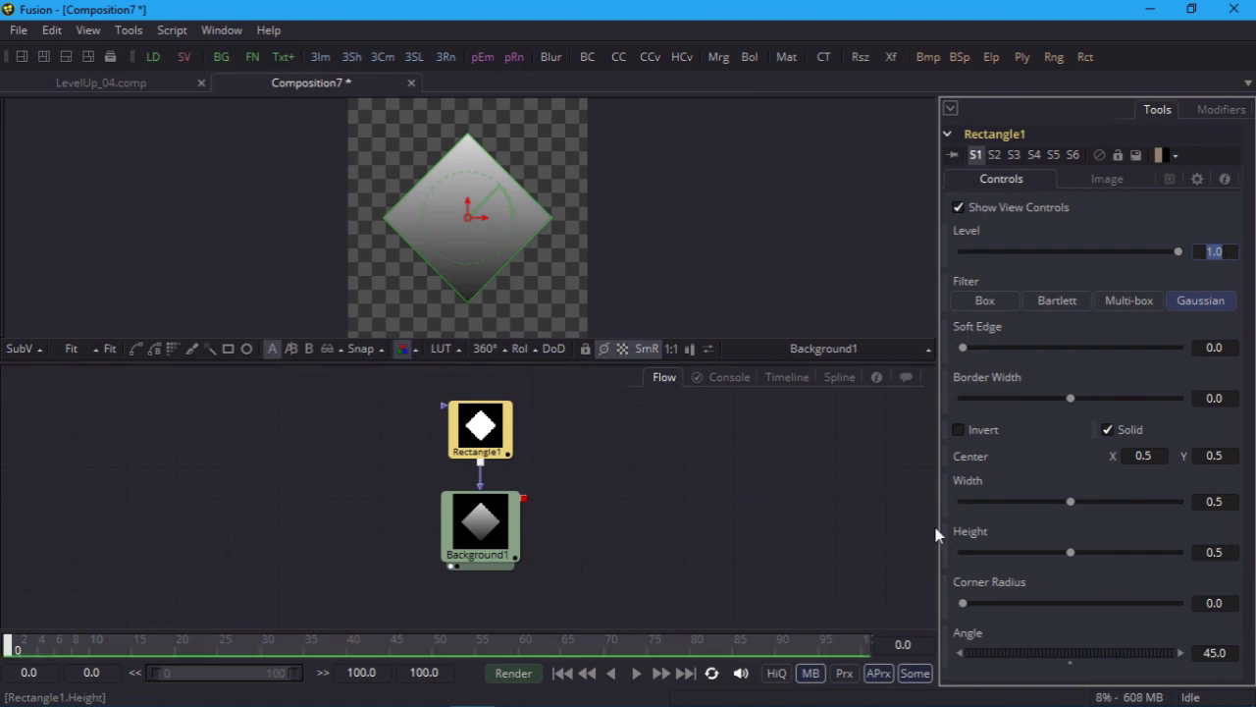
Step: Try to resize the rotated rectangle mask by its edge and by its corner in the viewer, undoing each change
{"action": "left_click_drag", "start_coordinate": [513, 262], "coordinate": [539, 292]}
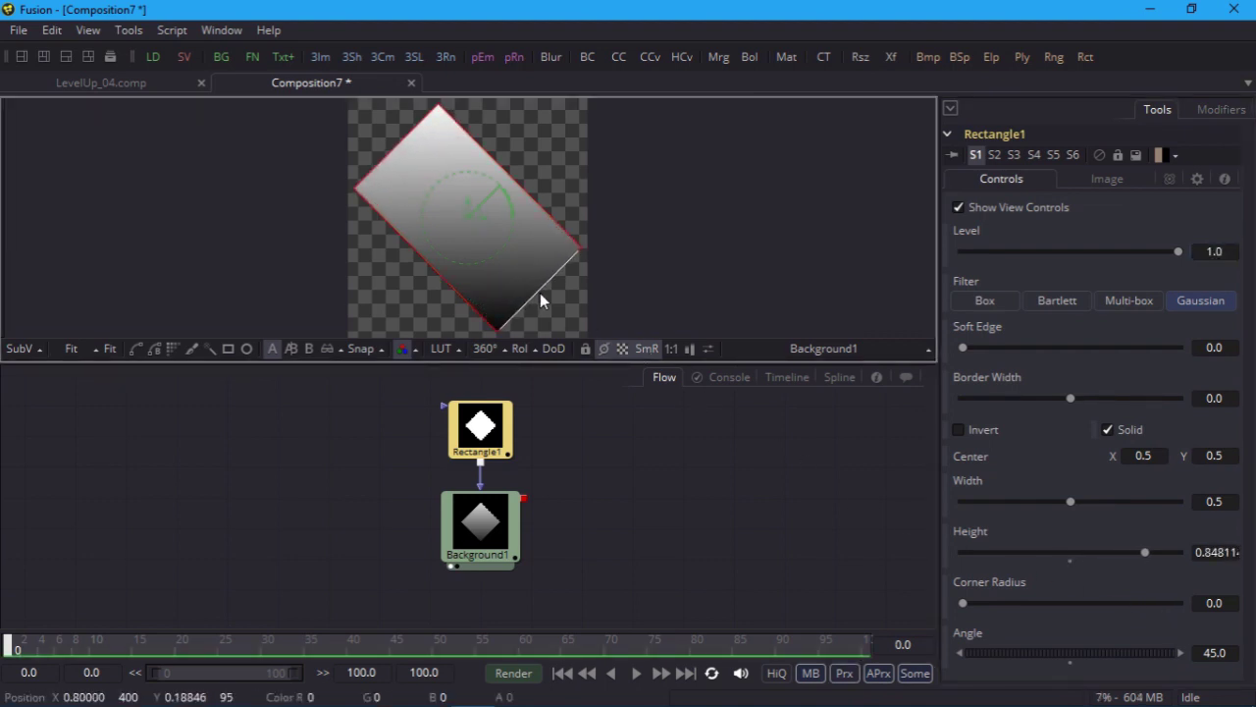
{"action": "key", "text": "ctrl+z"}
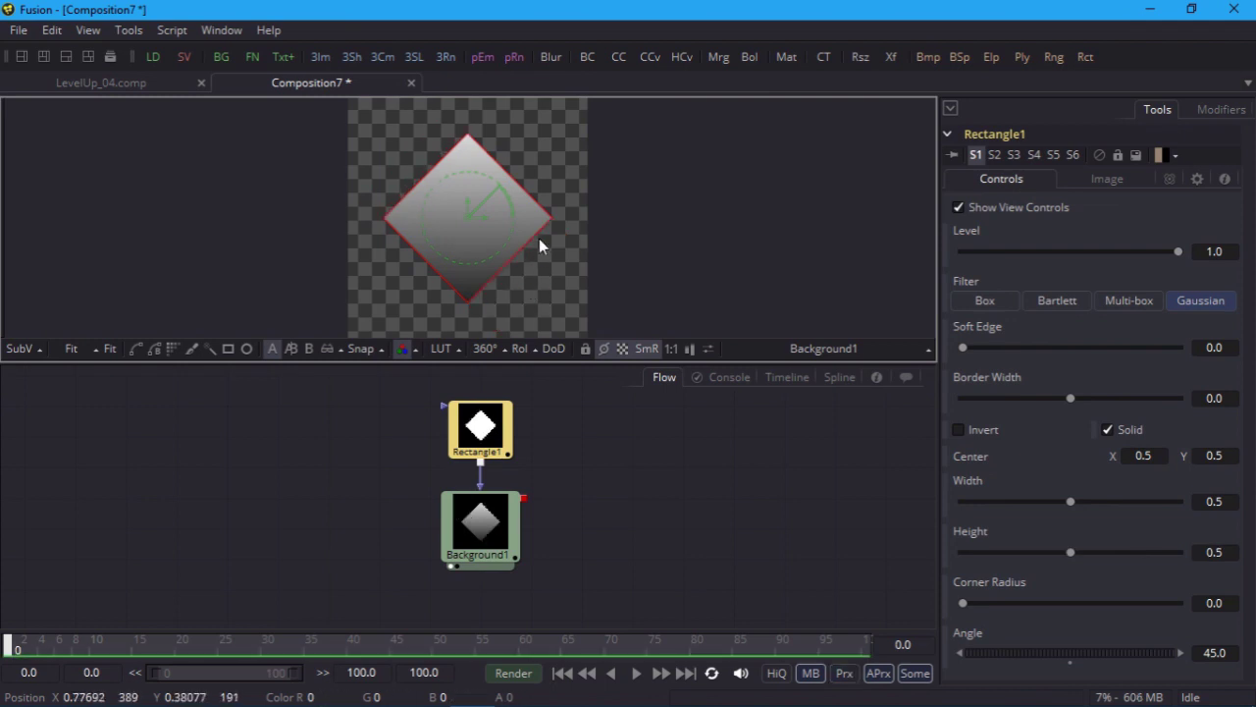
{"action": "left_click_drag", "start_coordinate": [553, 217], "coordinate": [582, 236]}
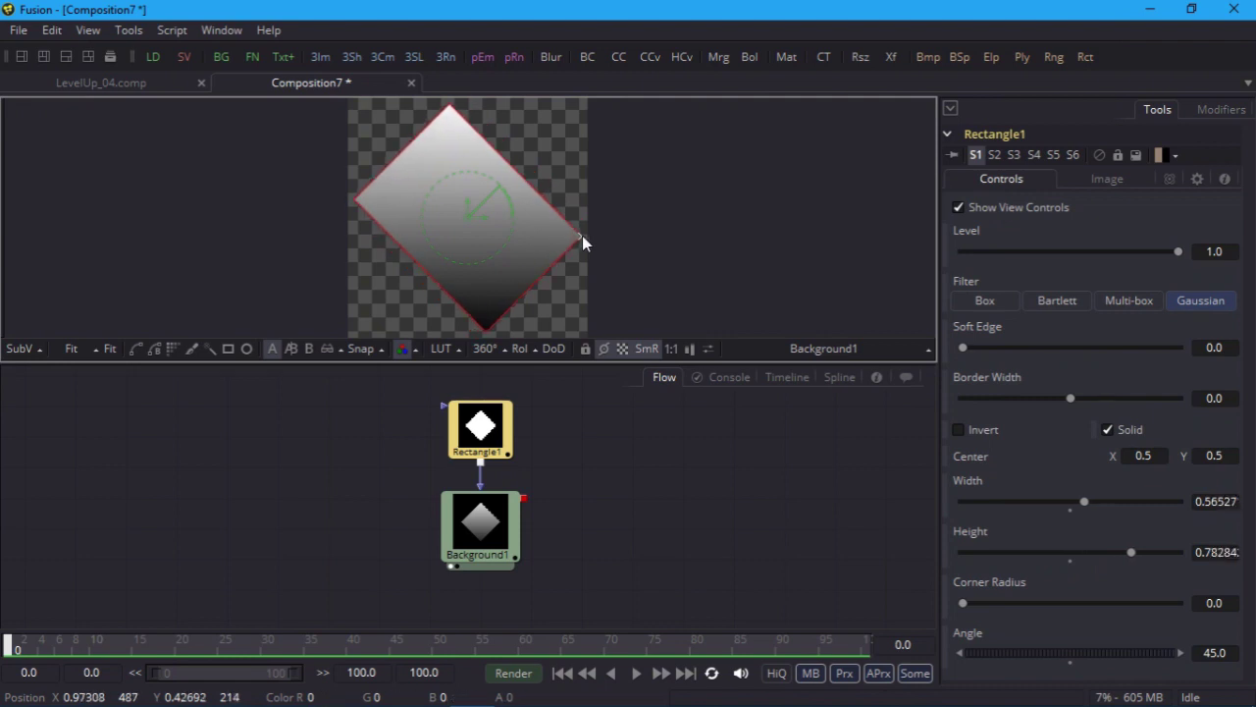
{"action": "key", "text": "ctrl+z"}
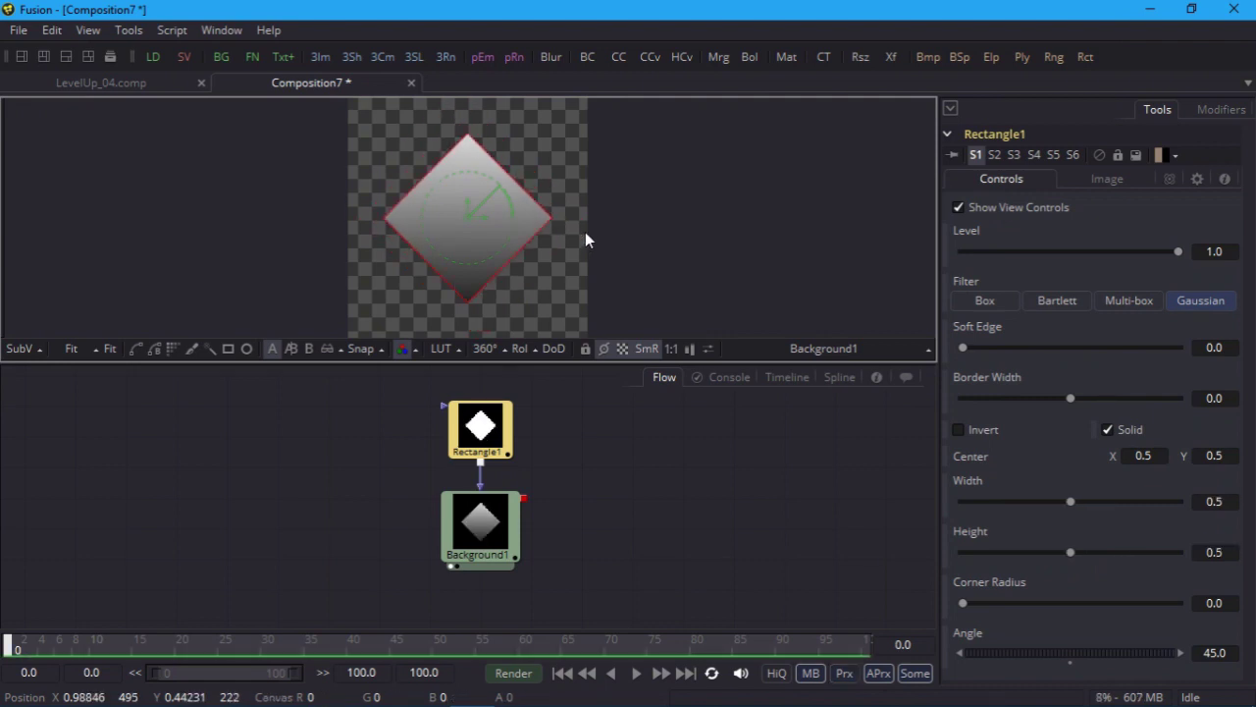
Step: Link the mask's height to its width with an expression and enlarge the width to about 0.701
{"action": "right_click", "coordinate": [974, 535]}
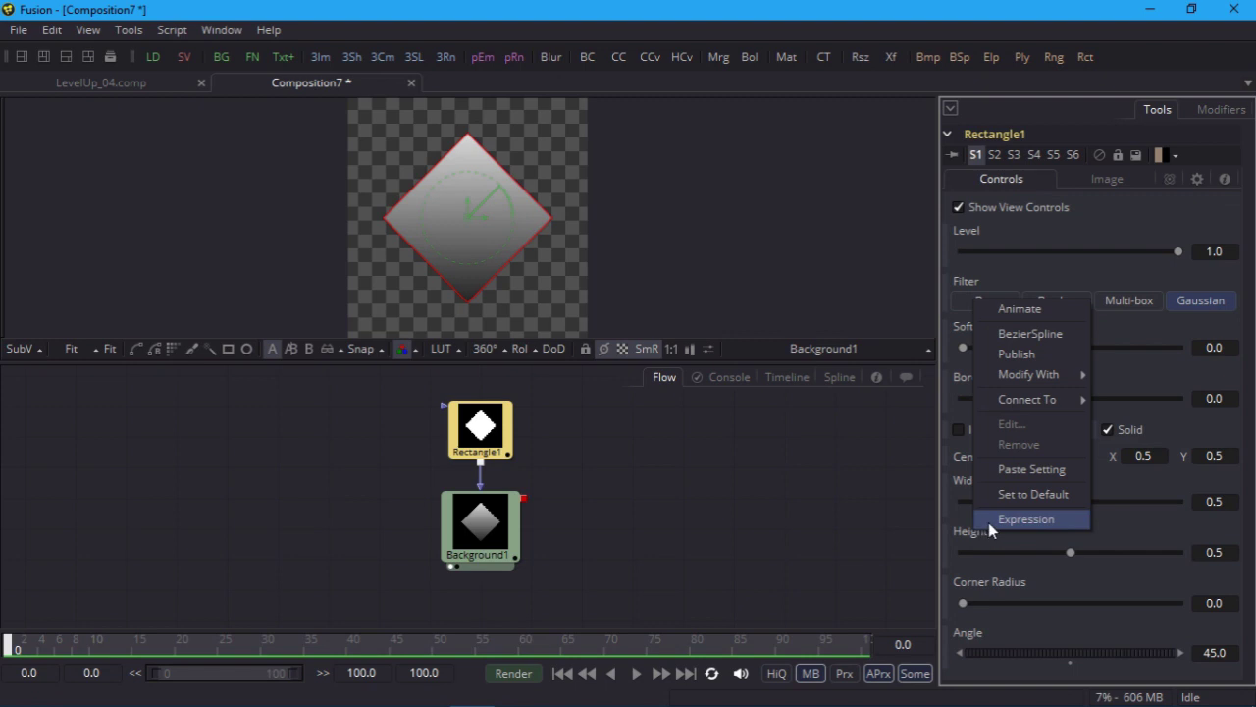
{"action": "left_click", "coordinate": [988, 520]}
{"action": "left_click_drag", "start_coordinate": [975, 578], "coordinate": [967, 489]}
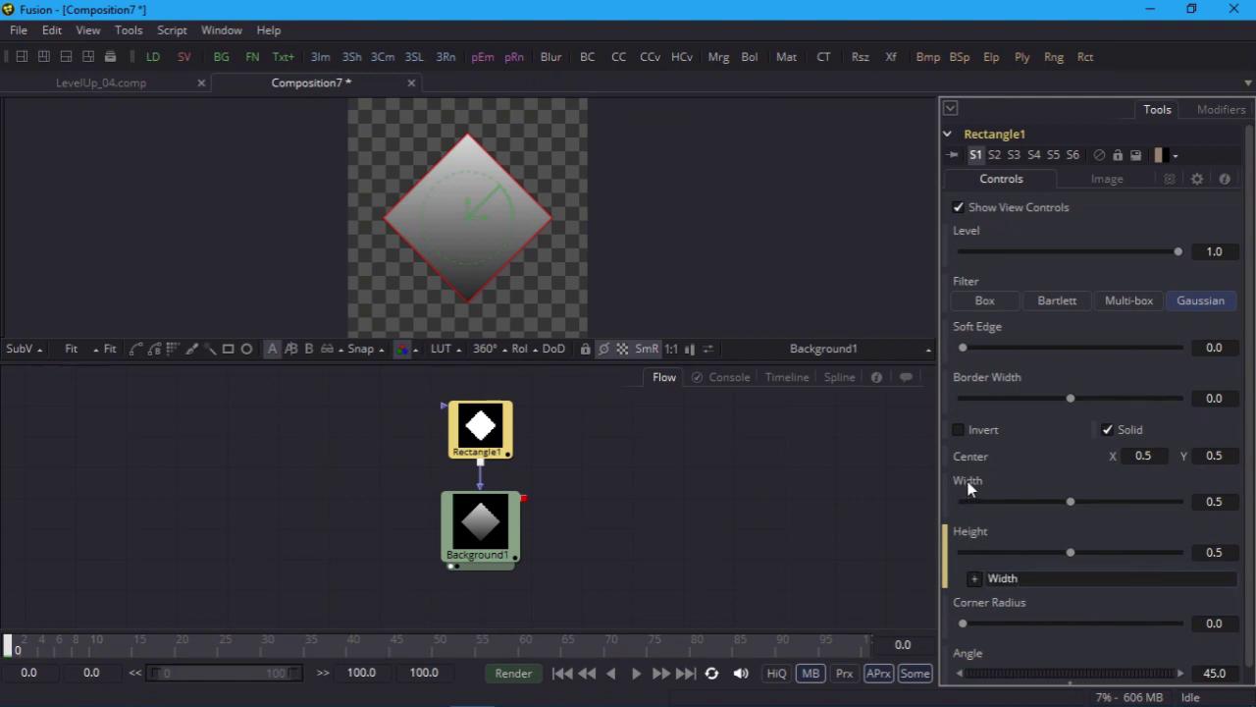
{"action": "left_click_drag", "start_coordinate": [1070, 500], "coordinate": [1112, 503]}
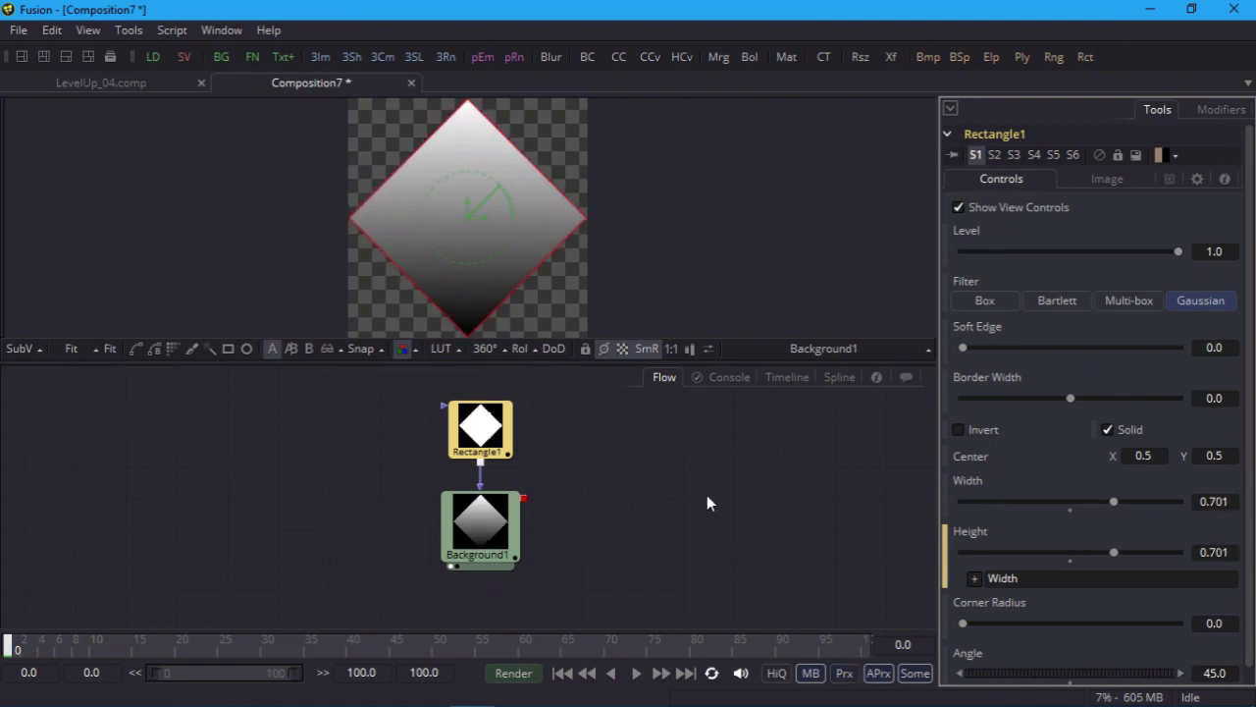
Step: Duplicate the background with its rectangle mask, align the copies beside the originals, and show the copied background in the viewer
{"action": "left_click_drag", "start_coordinate": [590, 569], "coordinate": [450, 402]}
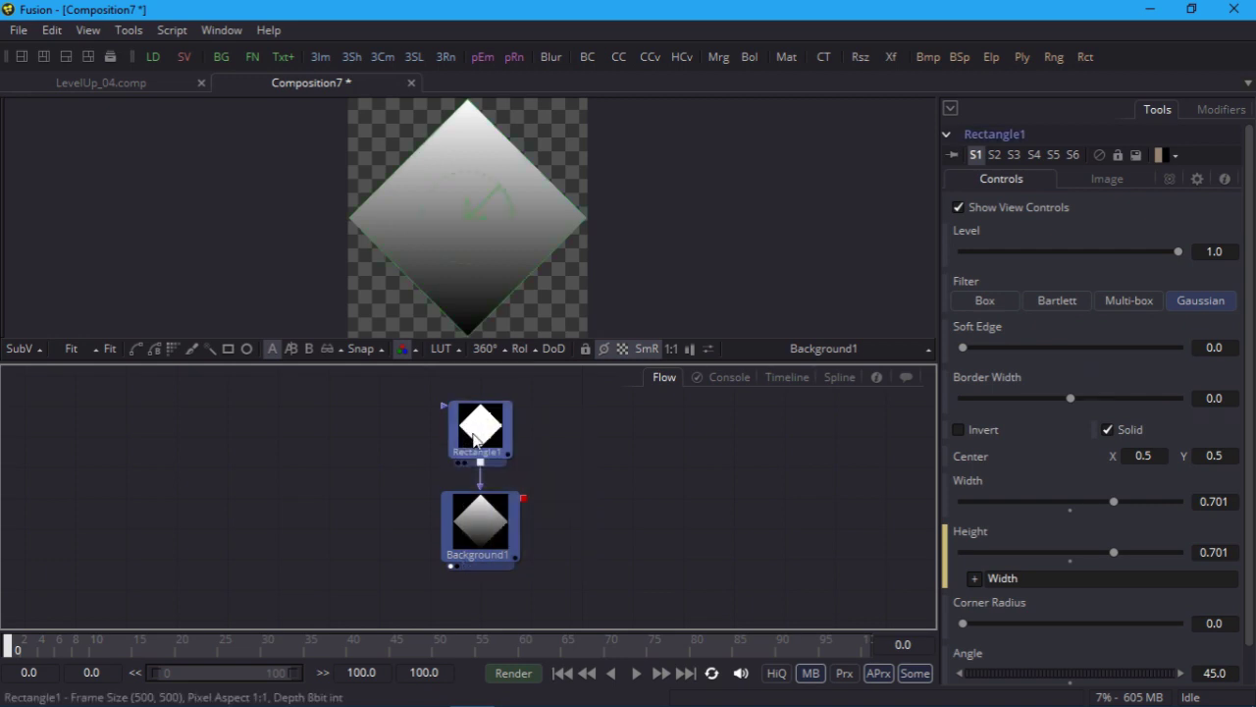
{"action": "key", "text": "ctrl+v"}
{"action": "left_click_drag", "start_coordinate": [578, 467], "coordinate": [578, 498]}
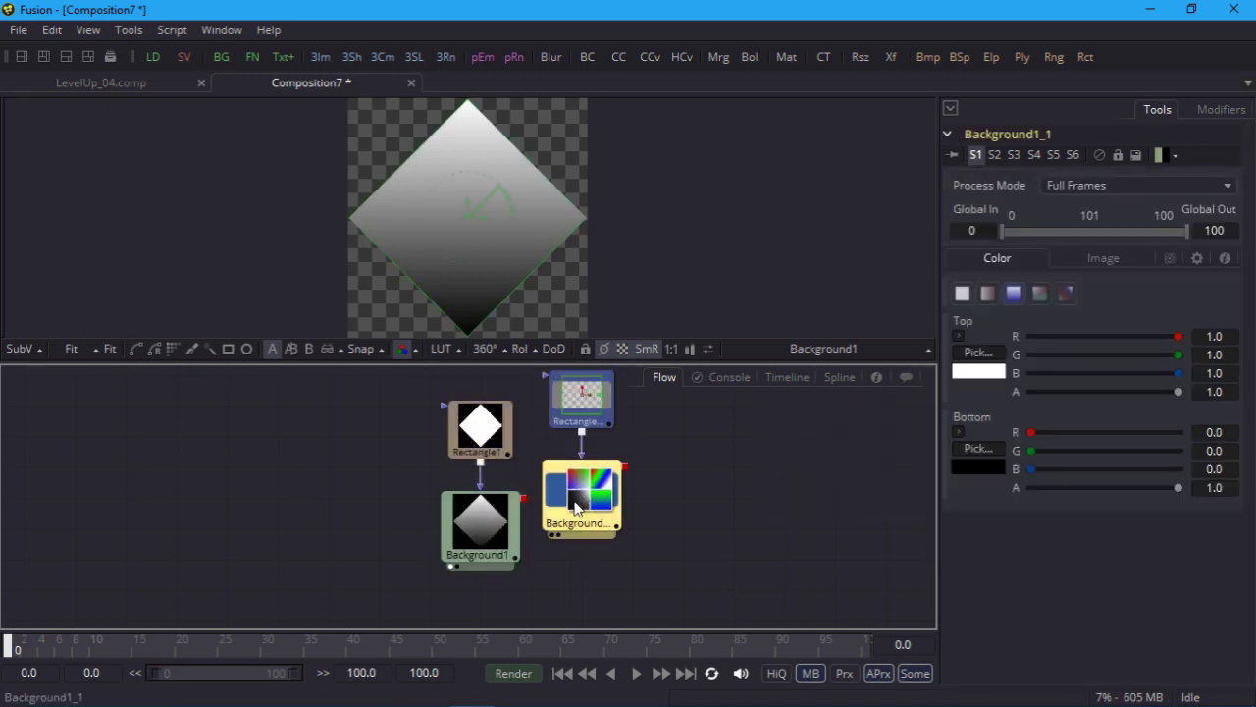
{"action": "left_click_drag", "start_coordinate": [580, 384], "coordinate": [581, 420]}
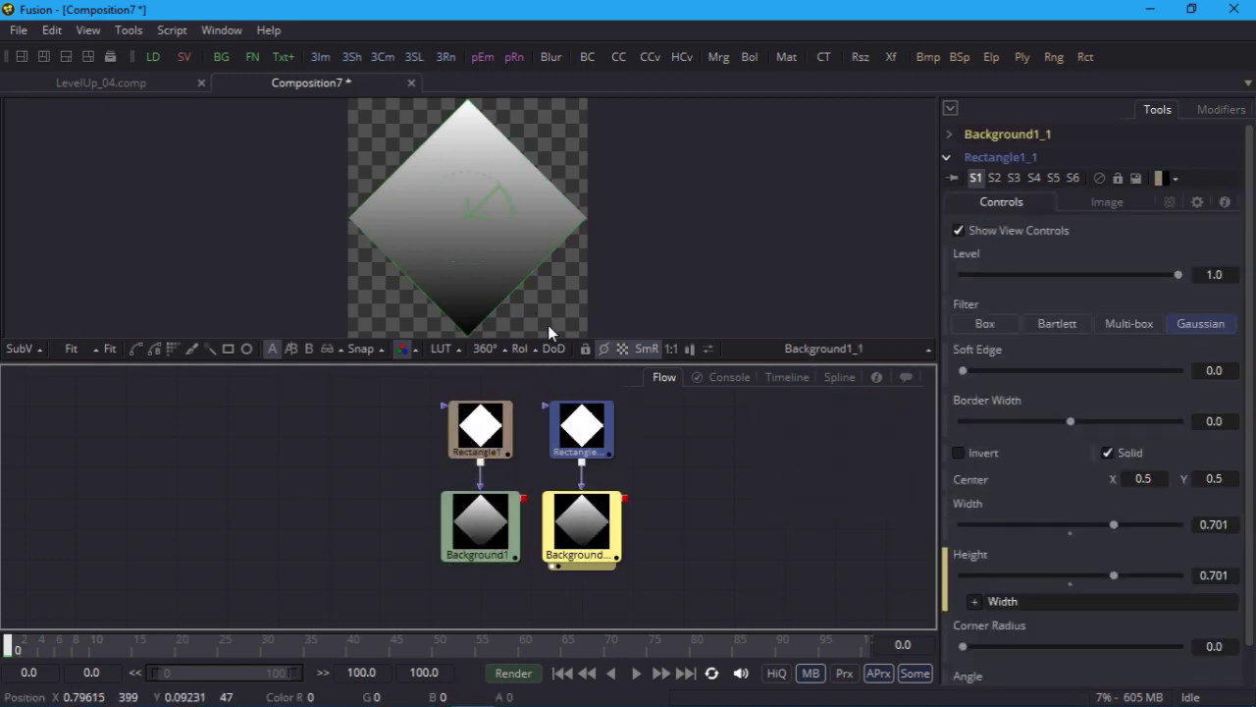
Step: Reduce the copied mask's width to about 0.568 and change the copied background to a horizontal gradient
{"action": "left_click", "coordinate": [568, 425]}
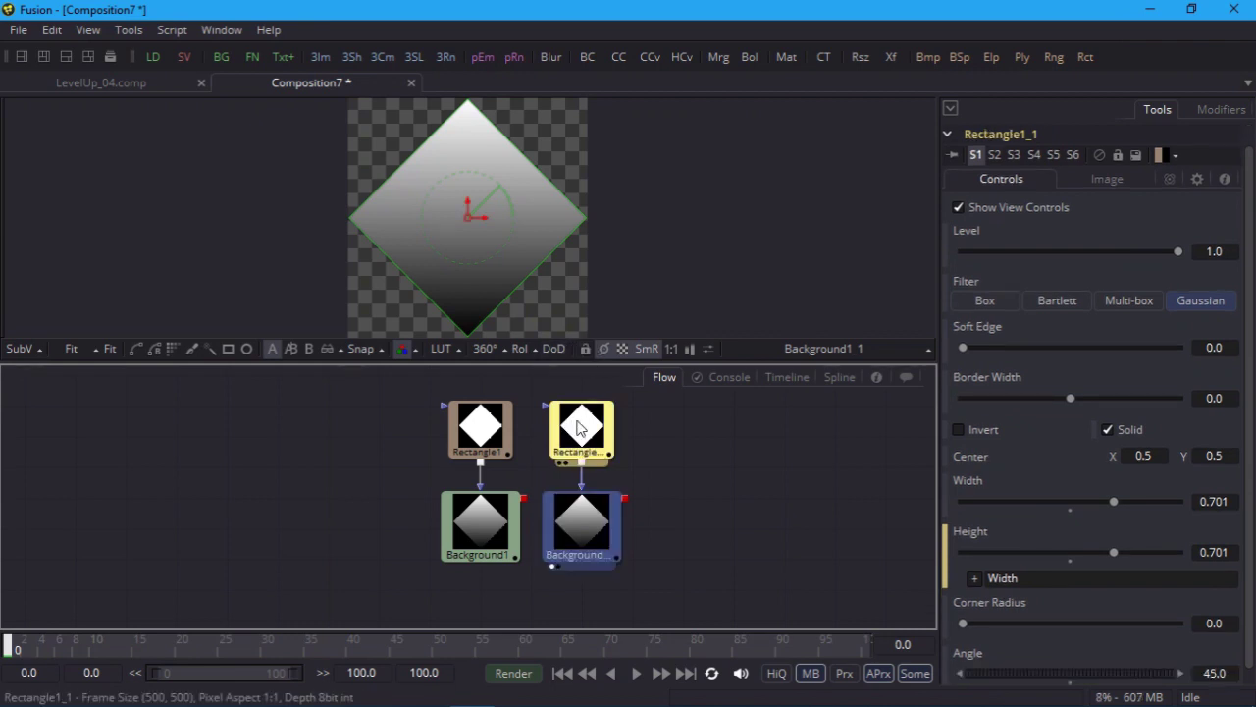
{"action": "left_click_drag", "start_coordinate": [1115, 504], "coordinate": [1085, 503]}
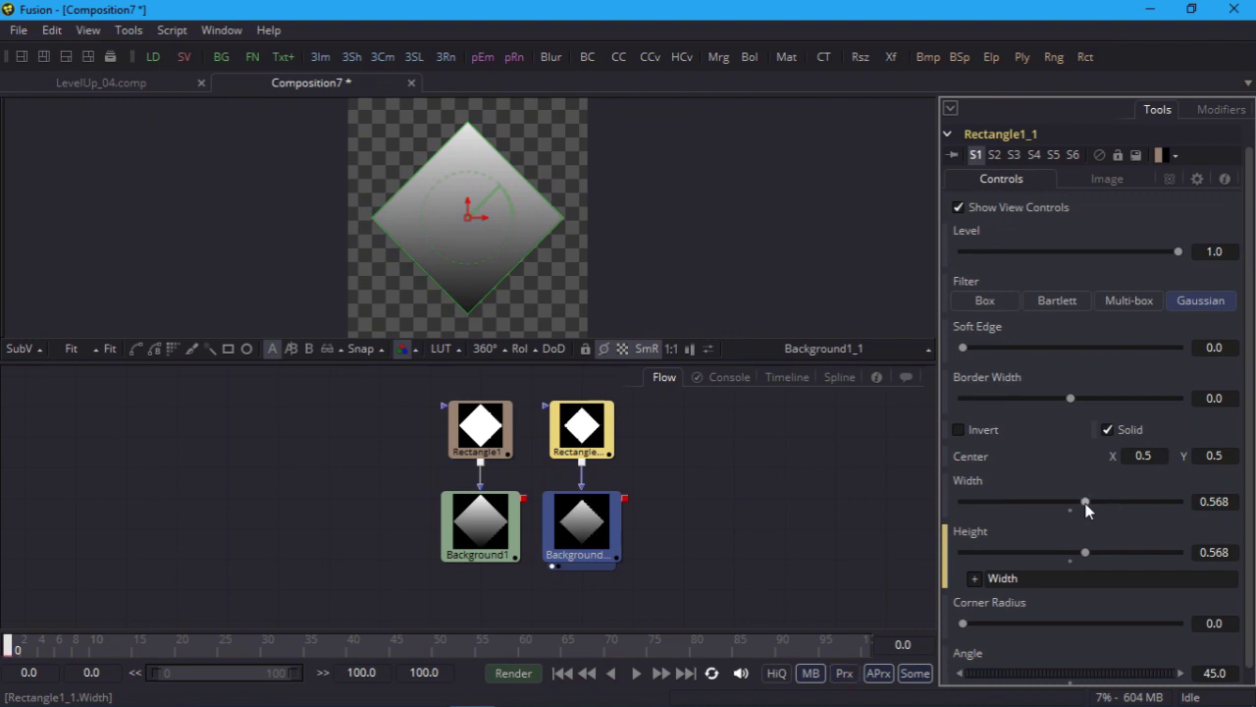
{"action": "left_click", "coordinate": [582, 525]}
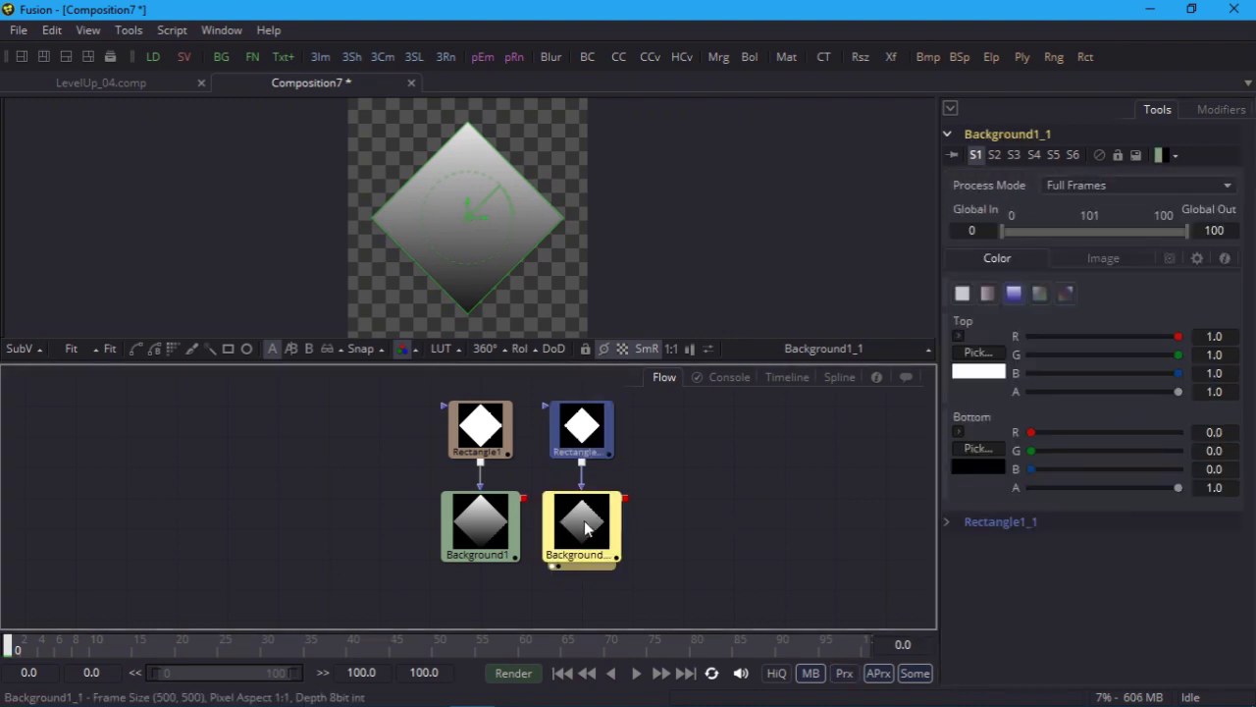
{"action": "left_click", "coordinate": [987, 294]}
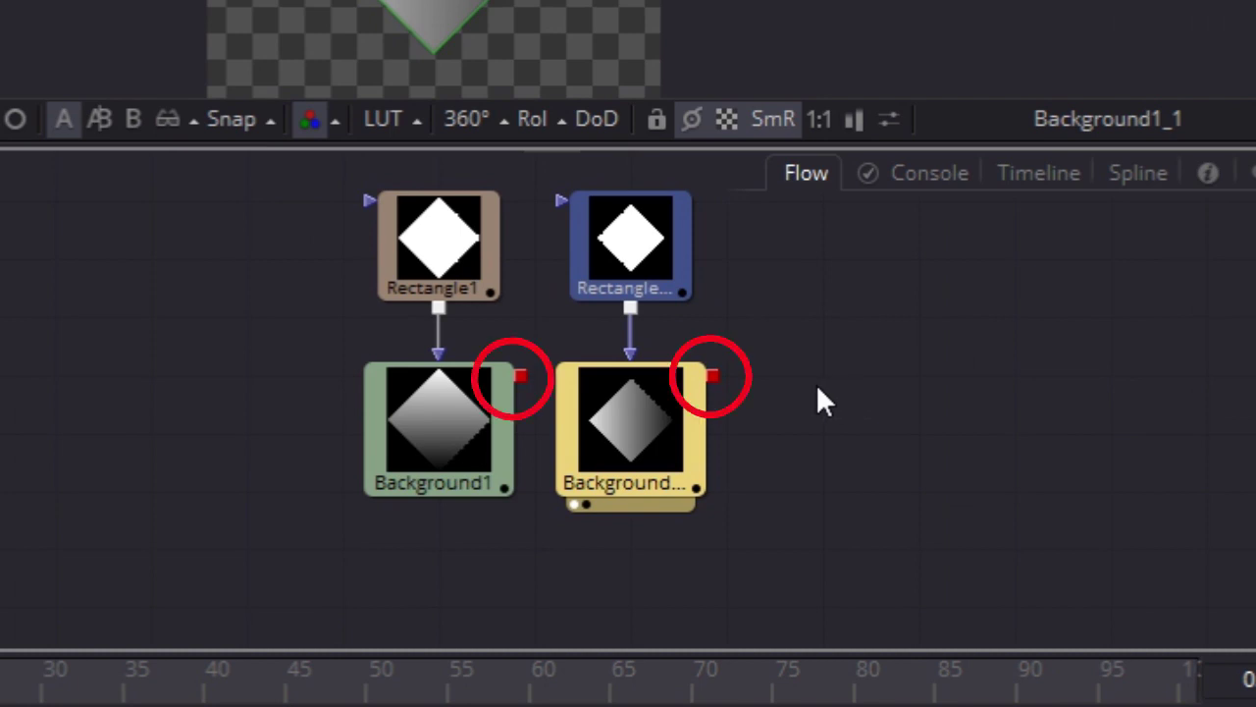
Step: Merge the smaller diamond over the larger one and place the Merge node below the copied background
{"action": "left_click_drag", "start_coordinate": [710, 375], "coordinate": [525, 375]}
{"action": "left_click_drag", "start_coordinate": [785, 422], "coordinate": [648, 579]}
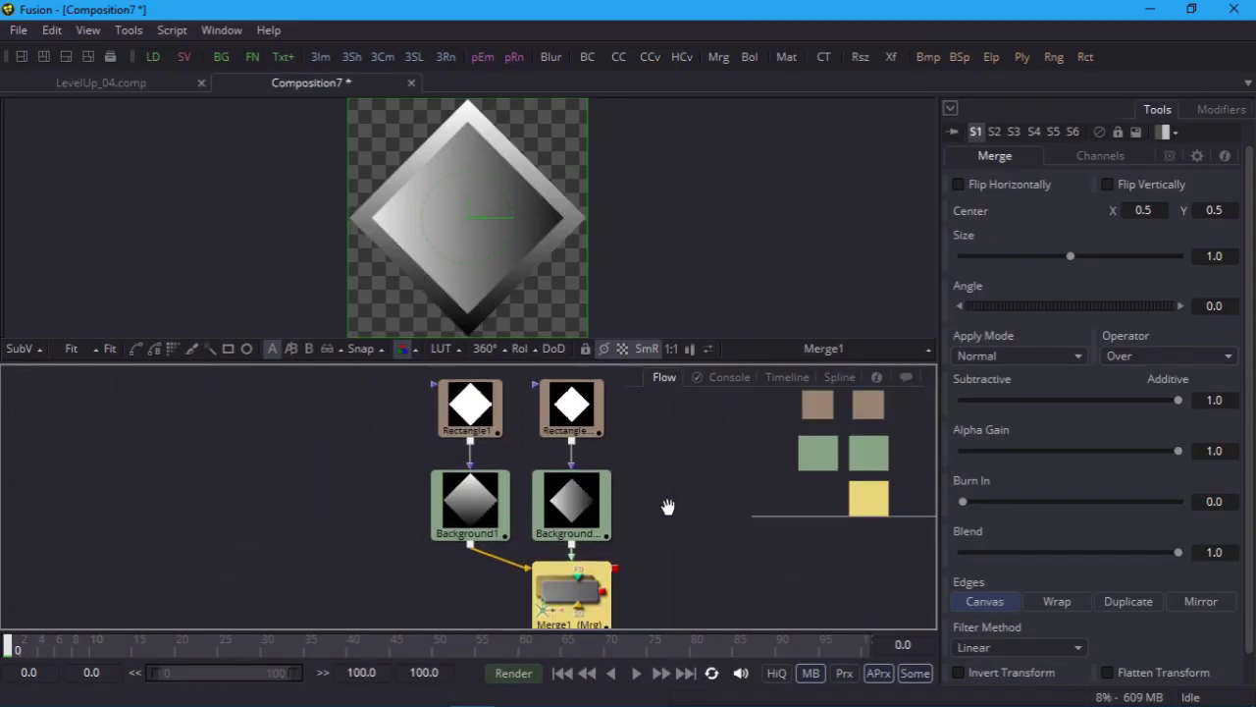
{"action": "left_click_drag", "start_coordinate": [670, 507], "coordinate": [666, 468]}
Step: Set the smaller diamond's gradient to grey values of about 0.72 on the left and 0.227 on the right
{"action": "left_click", "coordinate": [580, 480]}
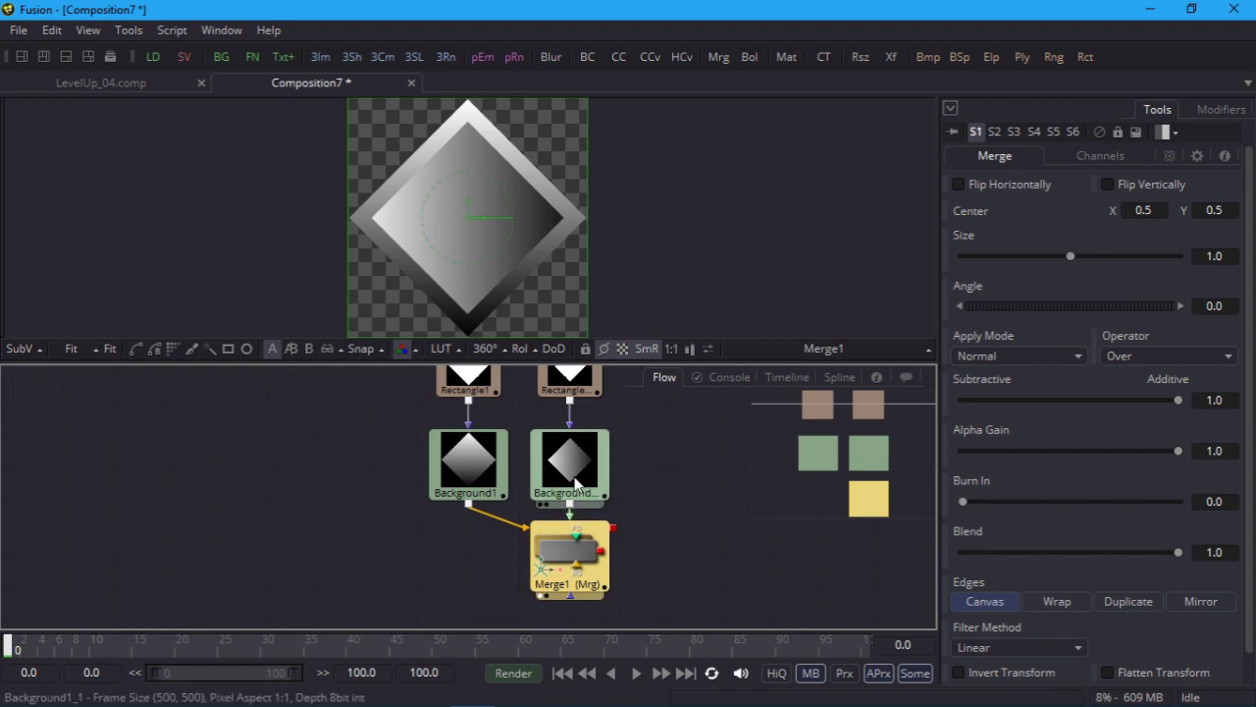
{"action": "left_click", "coordinate": [959, 336]}
{"action": "left_click_drag", "start_coordinate": [1119, 341], "coordinate": [1120, 368]}
{"action": "left_click", "coordinate": [959, 335]}
{"action": "left_click", "coordinate": [959, 433]}
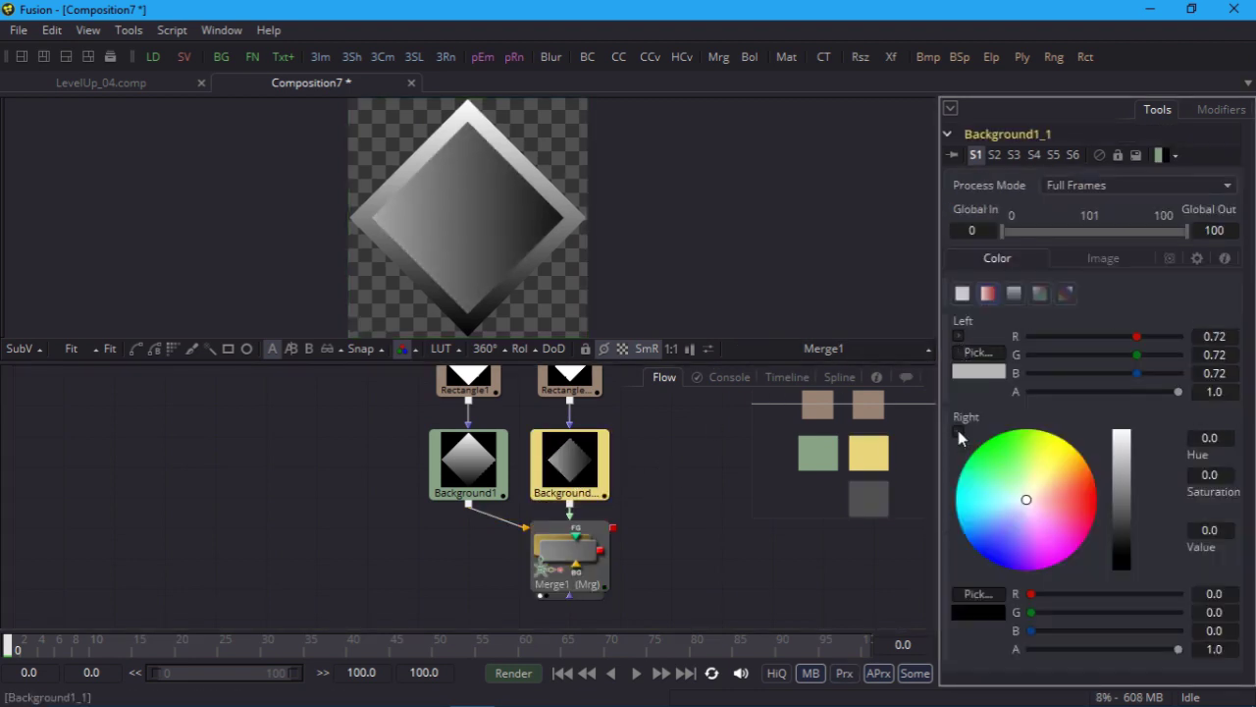
{"action": "left_click_drag", "start_coordinate": [1116, 560], "coordinate": [1123, 527]}
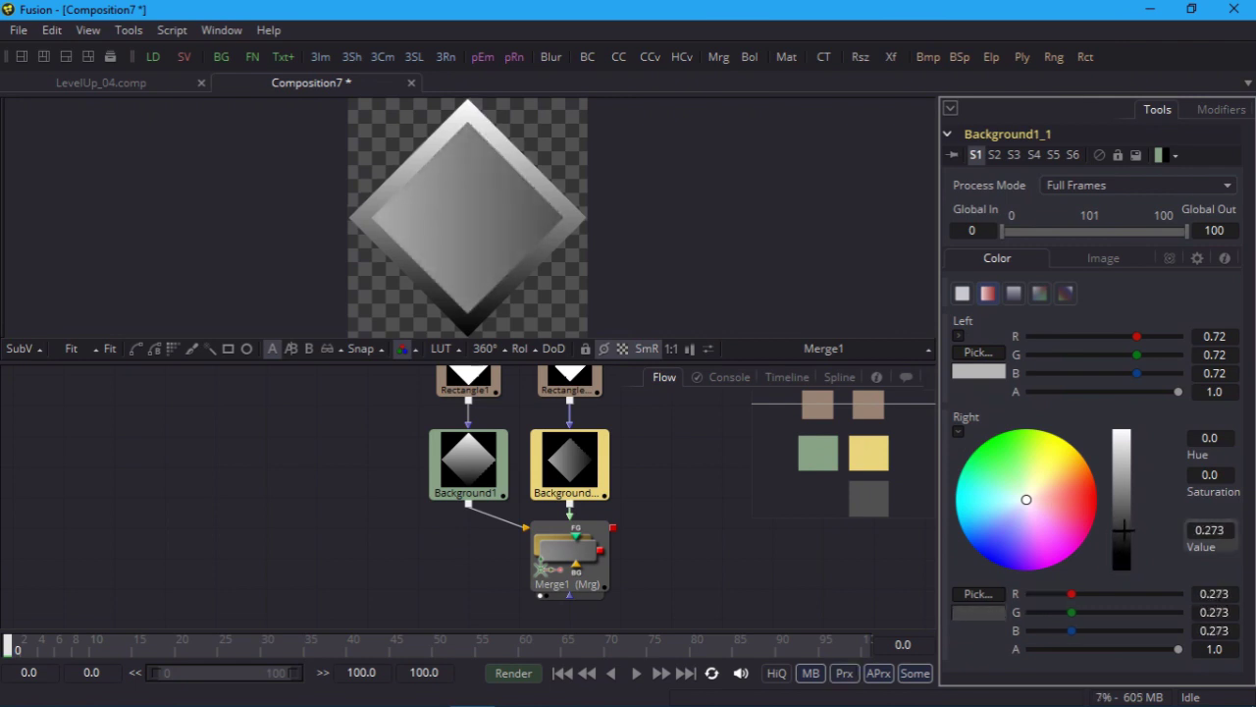
Step: Paste an unmasked copy of the smaller diamond's Background node beside it and show the copy in the viewer
{"action": "left_click_drag", "start_coordinate": [747, 496], "coordinate": [563, 488]}
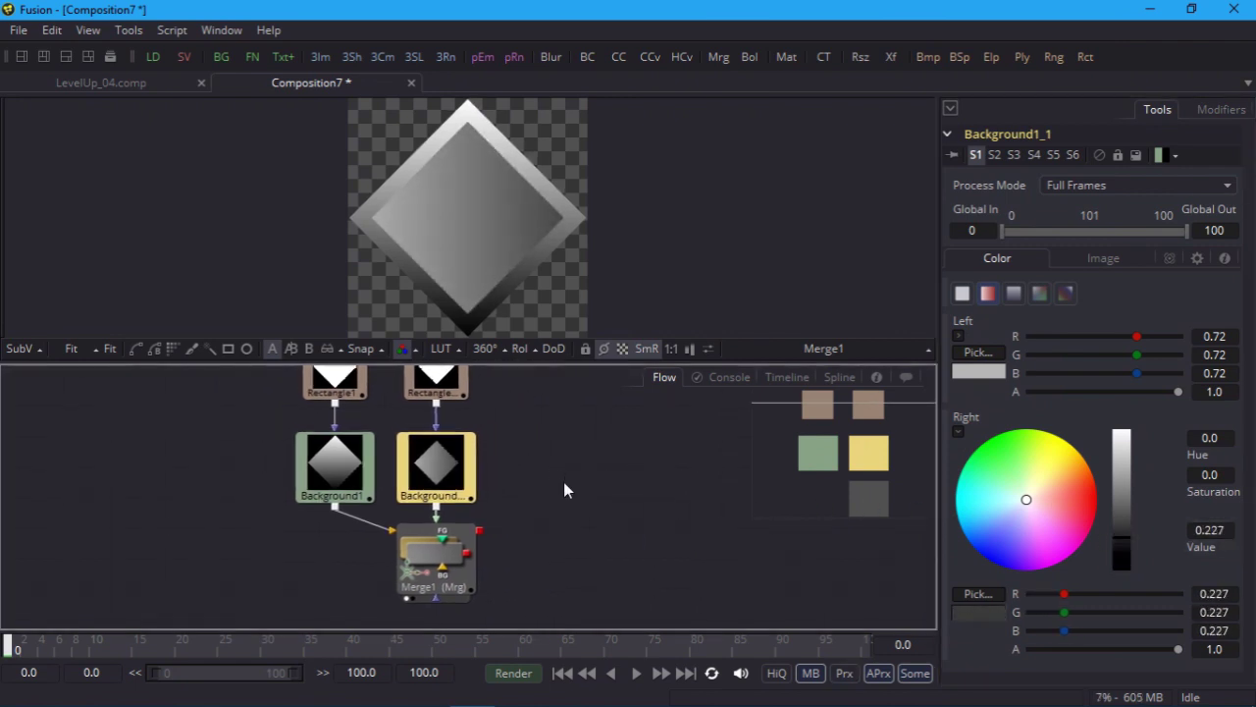
{"action": "scroll", "coordinate": [558, 484], "scroll_direction": "down", "scroll_amount": 1}
{"action": "scroll", "coordinate": [543, 468], "scroll_direction": "down", "scroll_amount": 1}
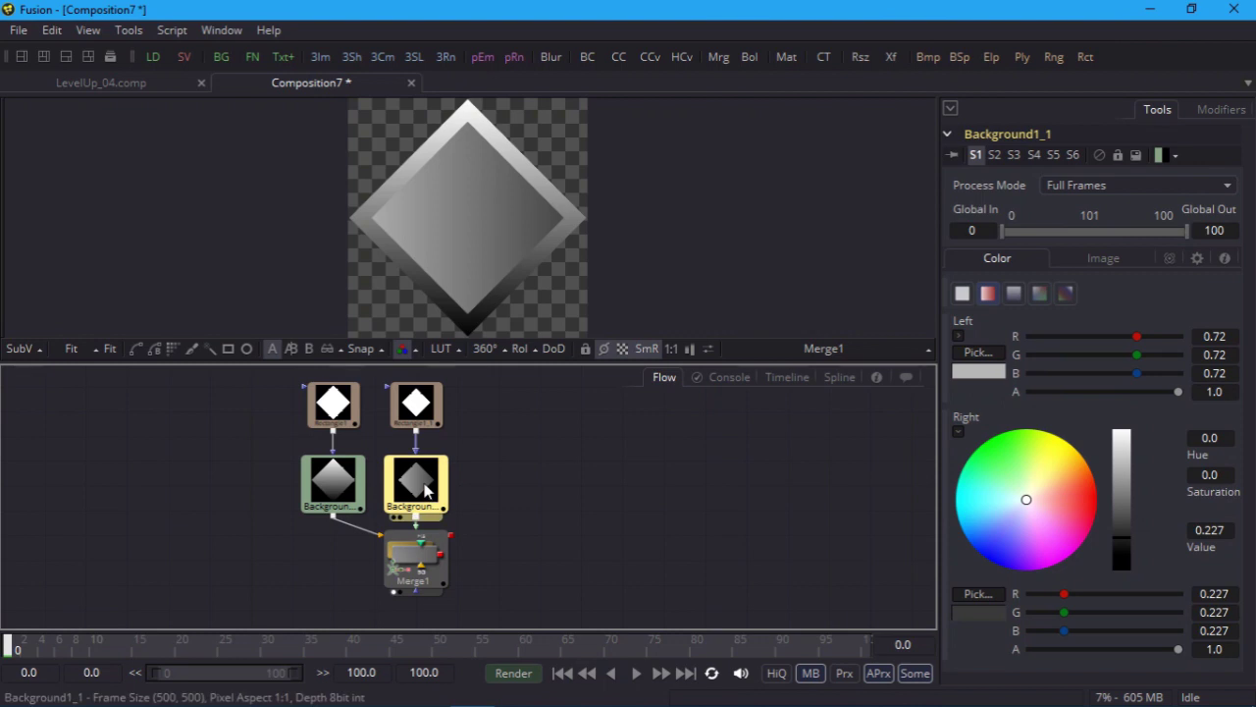
{"action": "left_click", "coordinate": [499, 482]}
{"action": "key", "text": "ctrl+v"}
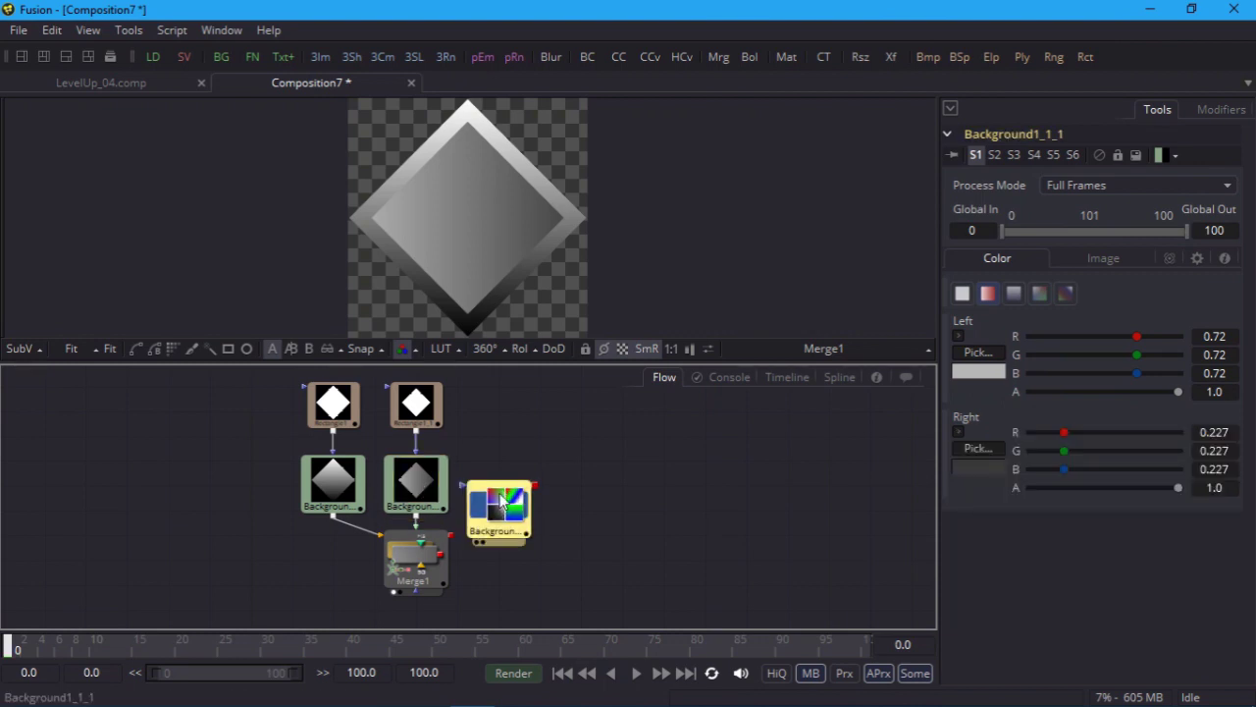
{"action": "key", "text": "1"}
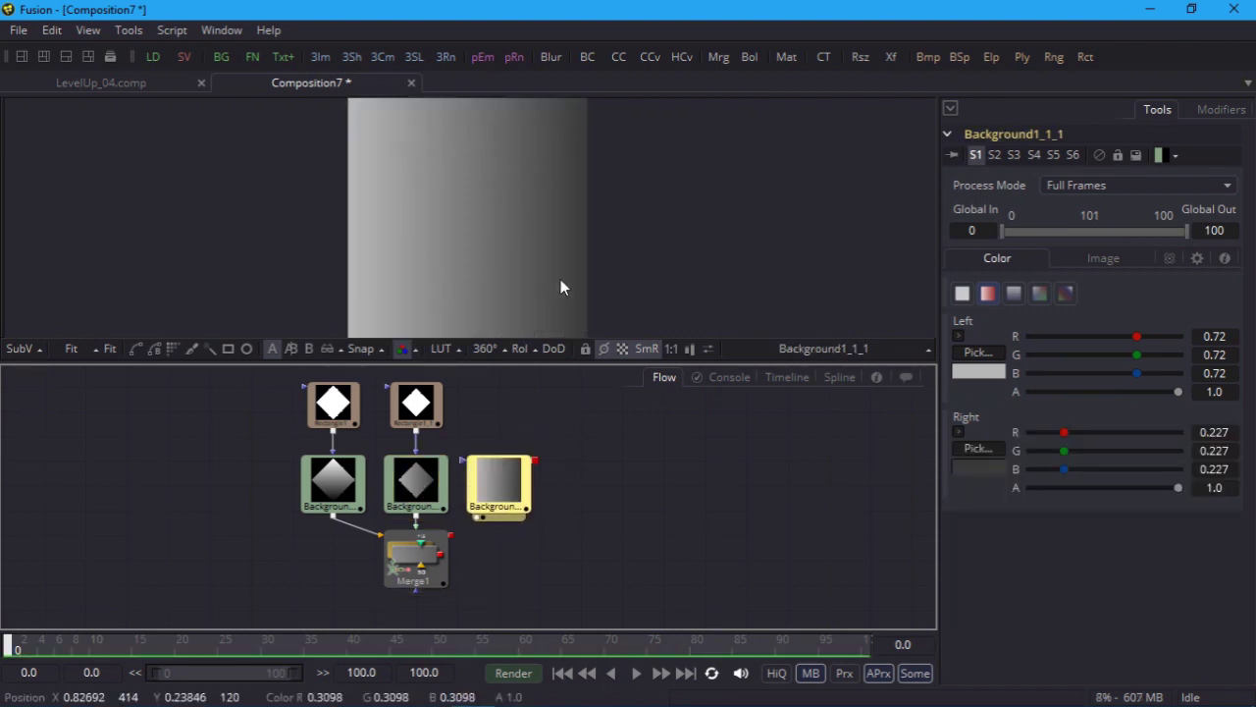
Step: Change the pasted background to a solid colour and raise its value to 1.0 for pure white
{"action": "left_click", "coordinate": [964, 293]}
{"action": "left_click", "coordinate": [959, 336]}
{"action": "left_click_drag", "start_coordinate": [1121, 378], "coordinate": [1116, 324]}
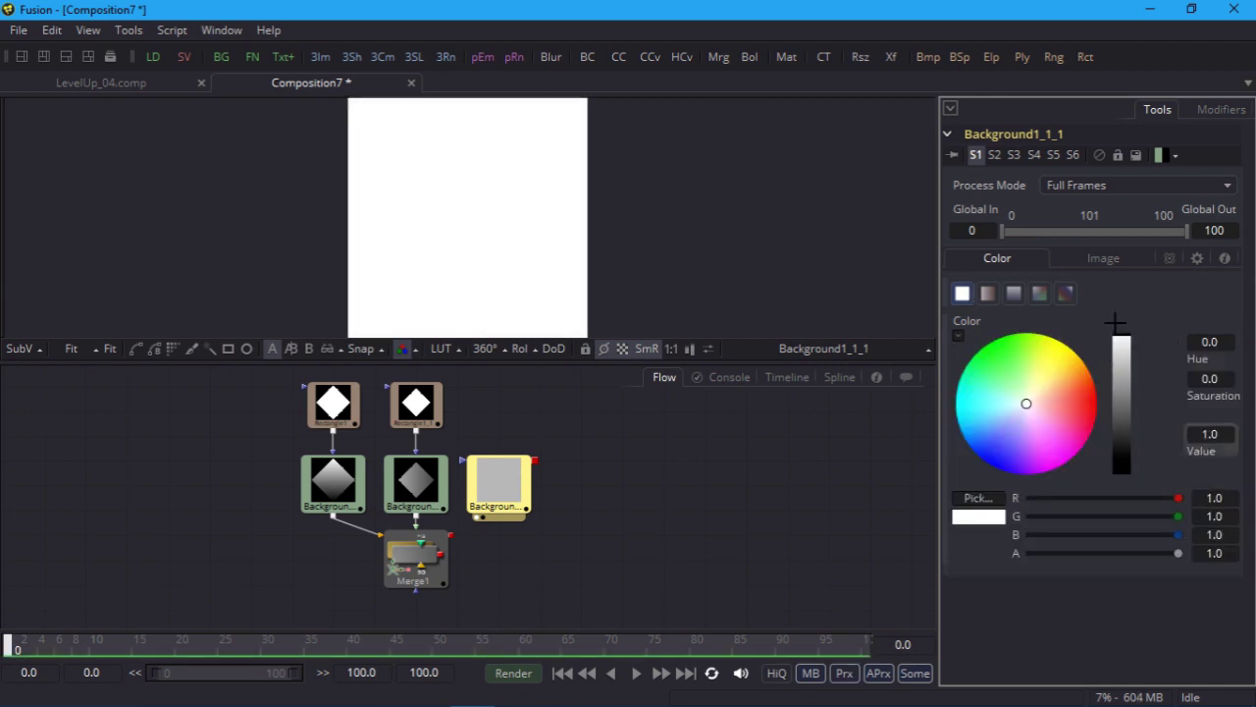
Step: Mask the white background with an ellipse of soft edge 0.2 and merge the glow over the diamond composite
{"action": "left_click", "coordinate": [246, 350]}
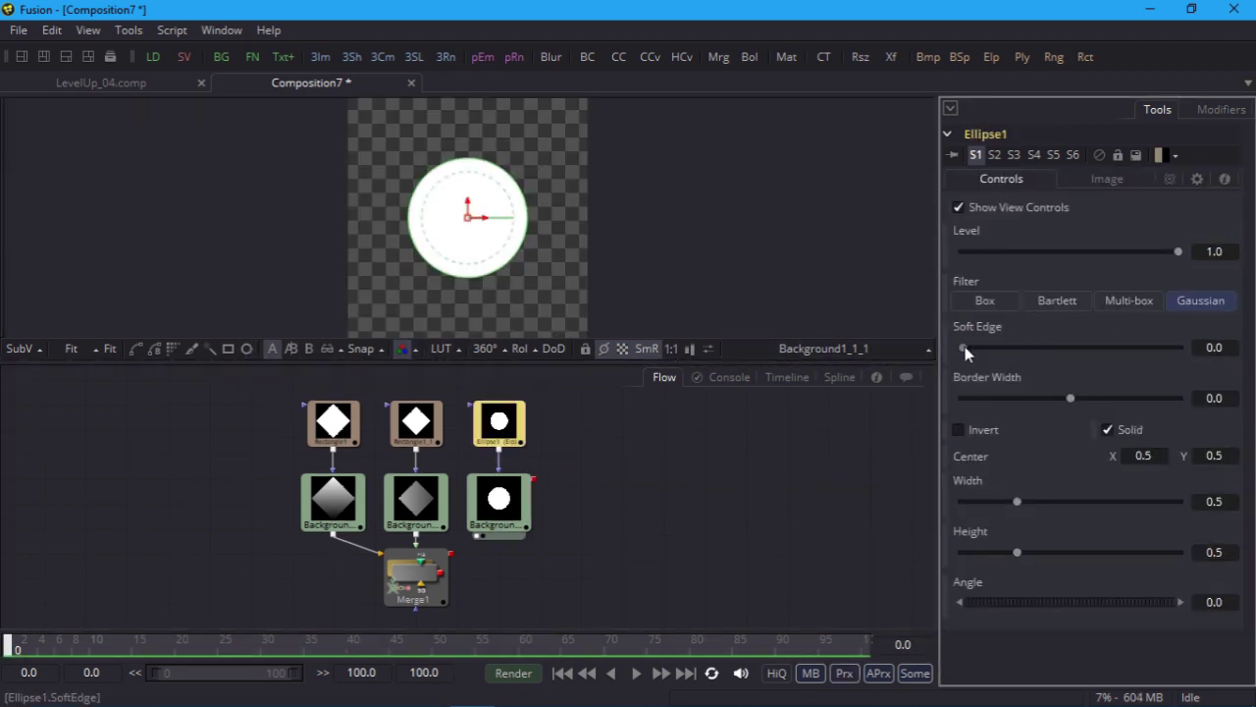
{"action": "left_click_drag", "start_coordinate": [964, 347], "coordinate": [1215, 355]}
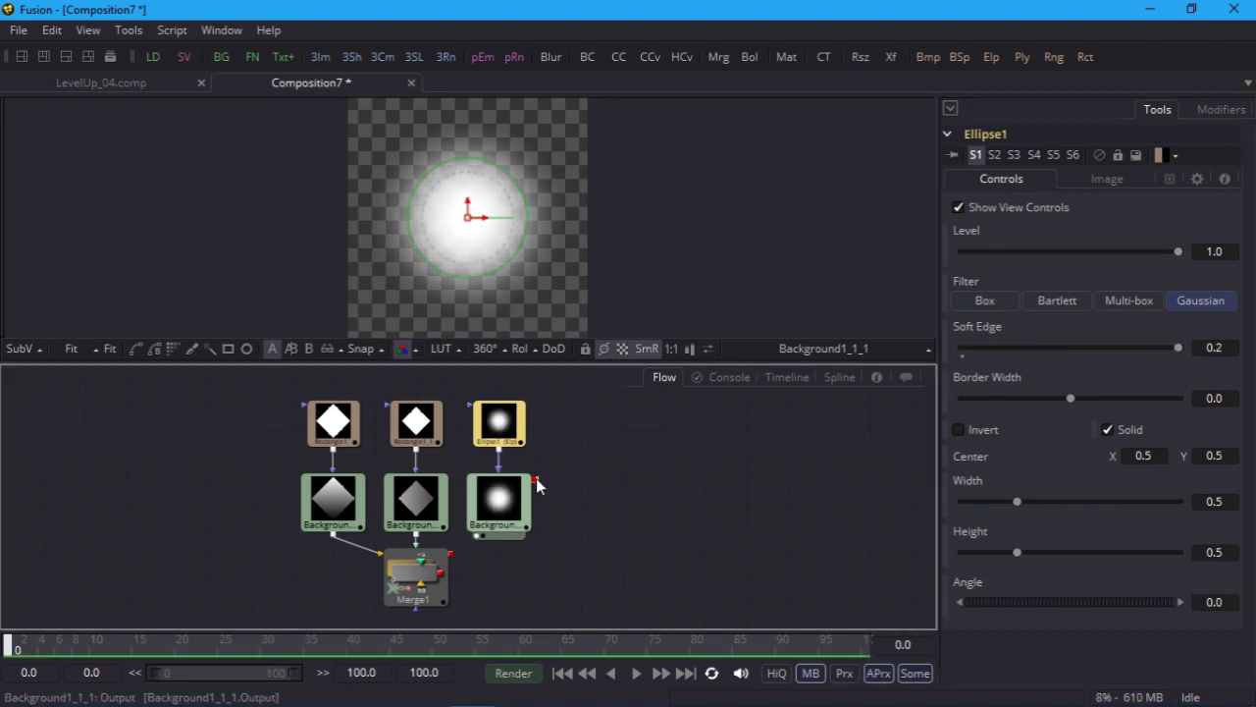
{"action": "left_click_drag", "start_coordinate": [533, 479], "coordinate": [455, 558]}
{"action": "key", "text": "1"}
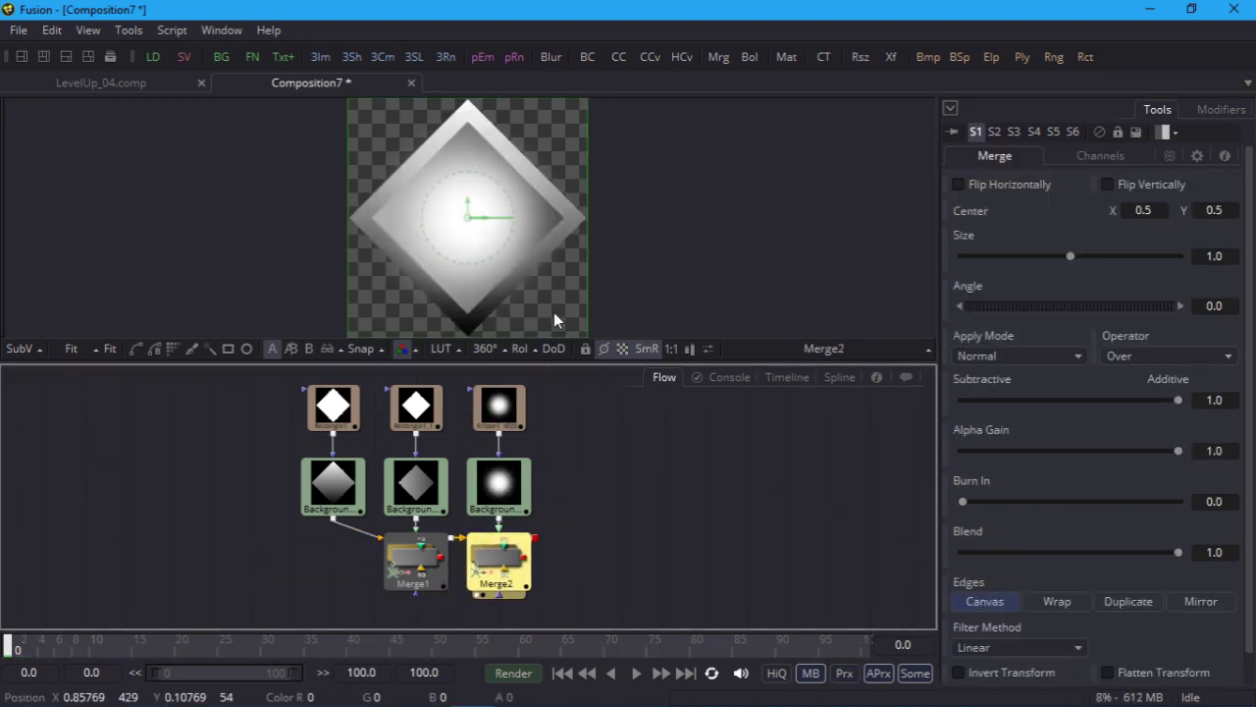
{"action": "left_click", "coordinate": [623, 482]}
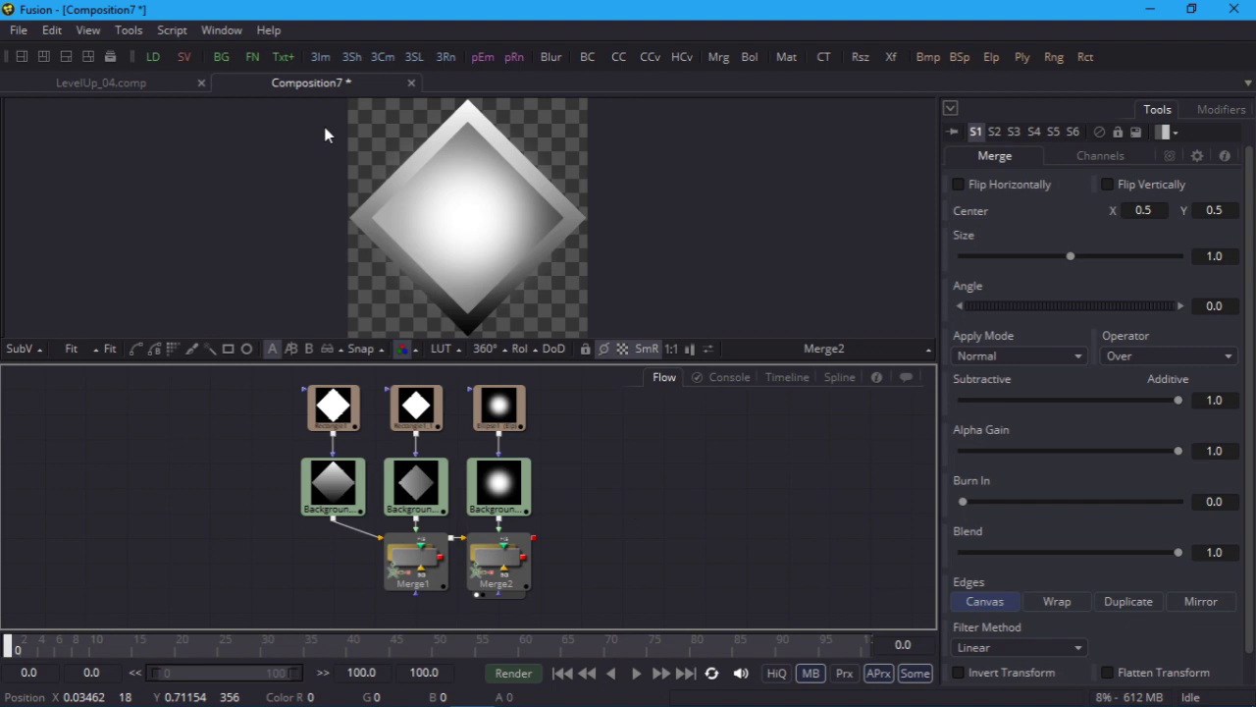
Step: Add a Text+ node reading "2" beside the glow background, view it, and set its size to 0.5
{"action": "left_click", "coordinate": [283, 55]}
{"action": "left_click_drag", "start_coordinate": [618, 542], "coordinate": [538, 287]}
{"action": "left_click", "coordinate": [1035, 443]}
{"action": "type", "text": "2"}
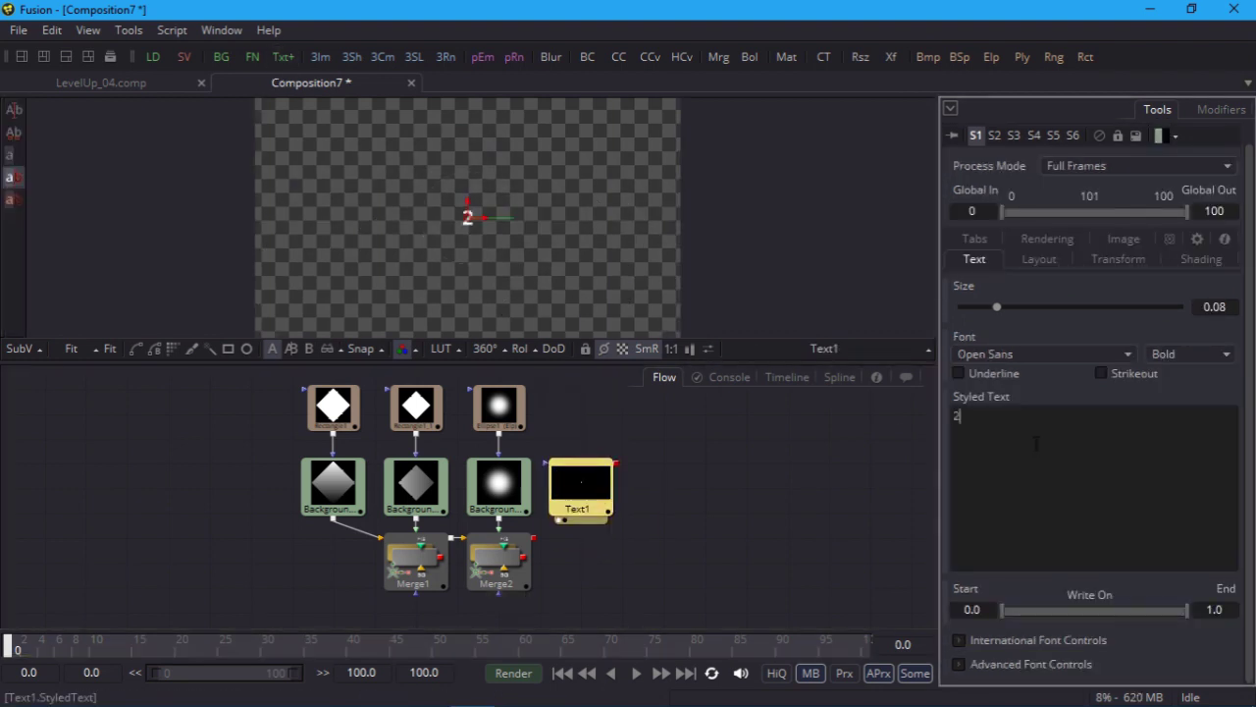
{"action": "left_click_drag", "start_coordinate": [991, 306], "coordinate": [1209, 324]}
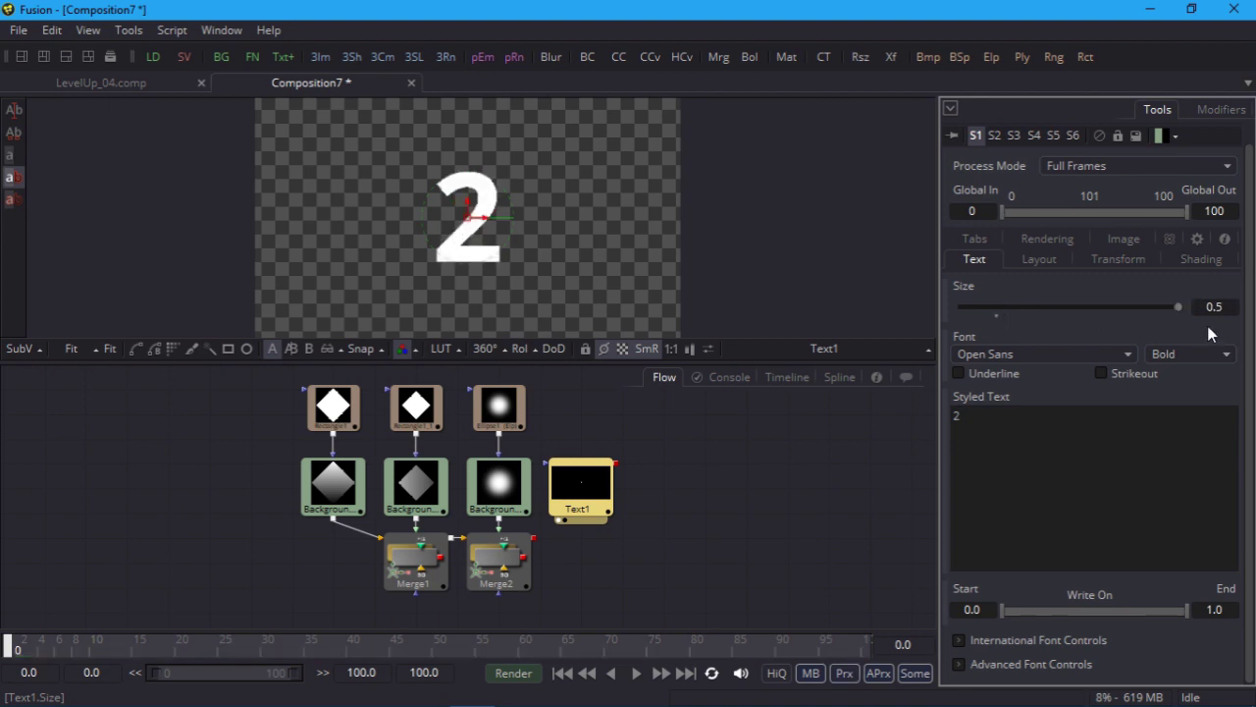
Step: Set the text's solid colour to black (value 0.0), merge it over the diamond composite, and view the merged result
{"action": "left_click", "coordinate": [1197, 259]}
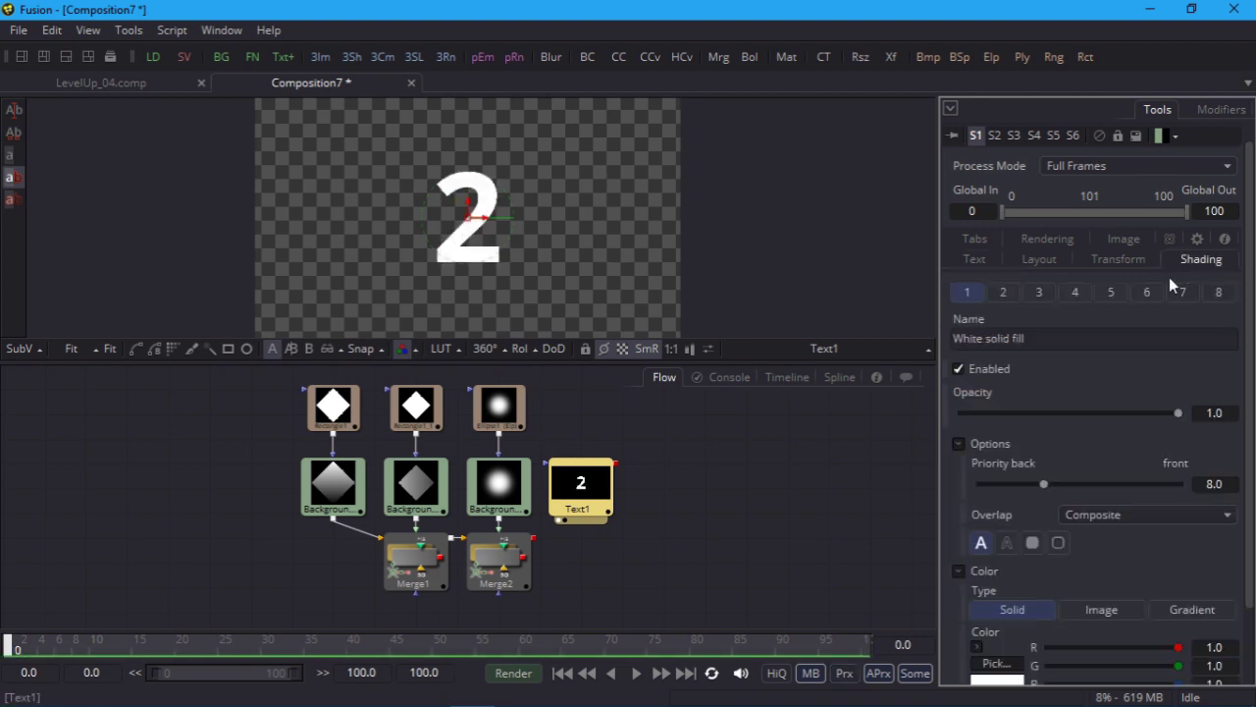
{"action": "scroll", "coordinate": [1042, 490], "scroll_direction": "down", "scroll_amount": 2}
{"action": "left_click", "coordinate": [978, 558]}
{"action": "scroll", "coordinate": [996, 563], "scroll_direction": "down", "scroll_amount": 2}
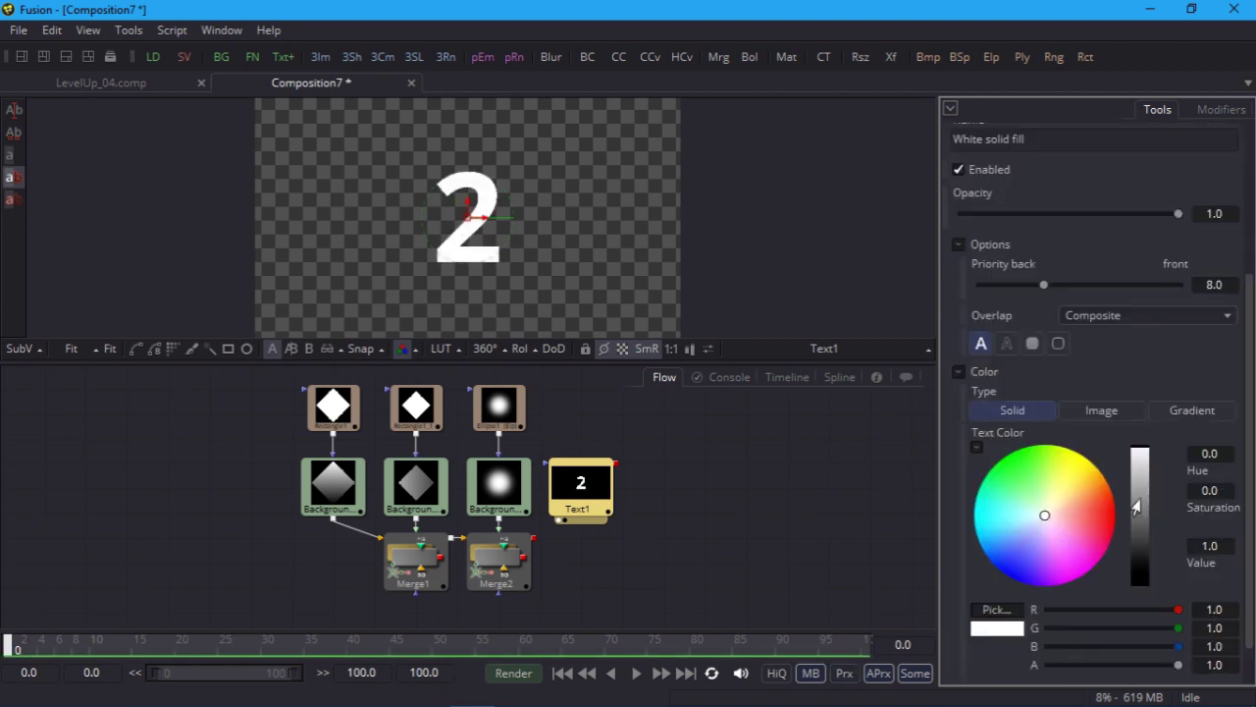
{"action": "left_click_drag", "start_coordinate": [1139, 530], "coordinate": [1153, 597]}
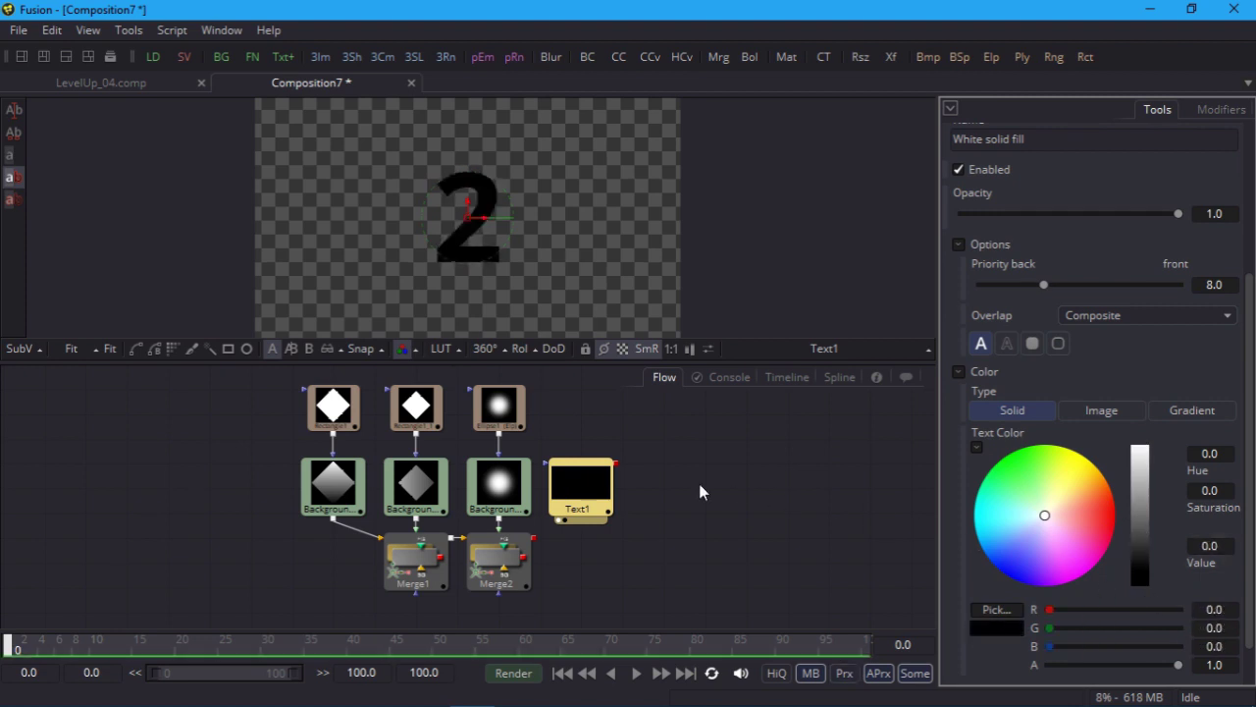
{"action": "left_click_drag", "start_coordinate": [615, 461], "coordinate": [536, 540]}
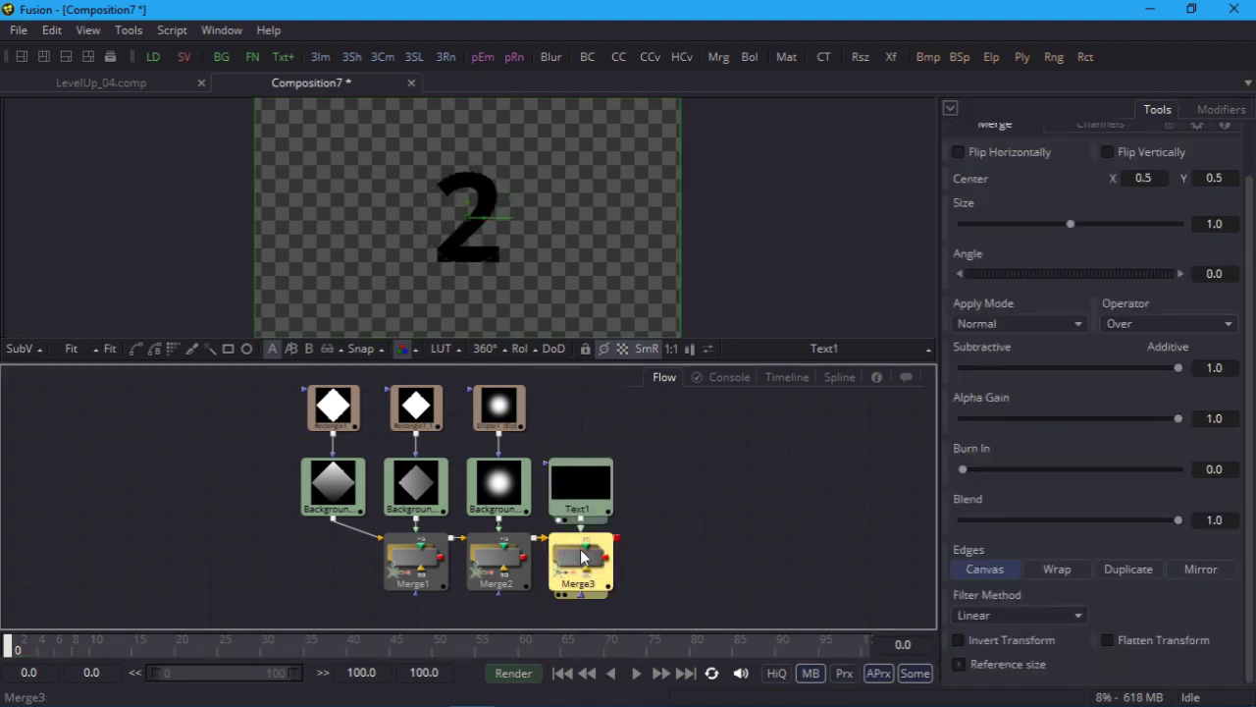
{"action": "key", "text": "1"}
Step: Reduce the 2's size to about 0.26 and set its Open Sans font style to Semibold
{"action": "left_click", "coordinate": [578, 469]}
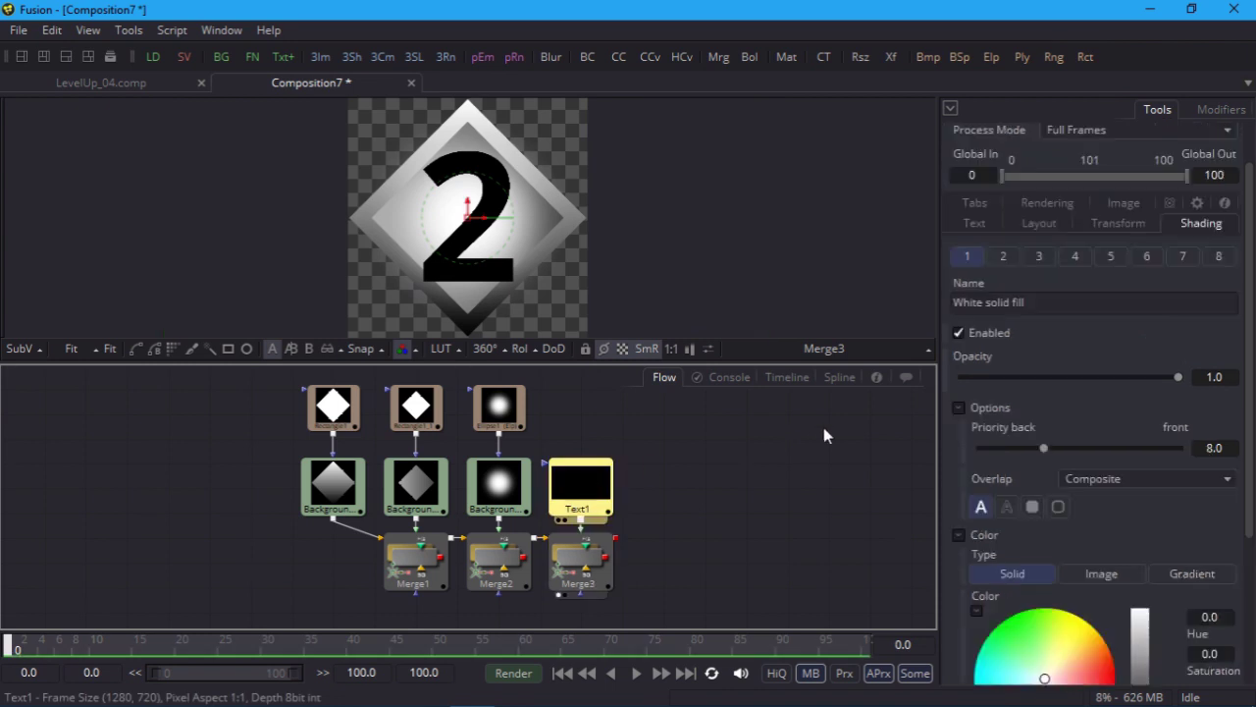
{"action": "left_click", "coordinate": [962, 220]}
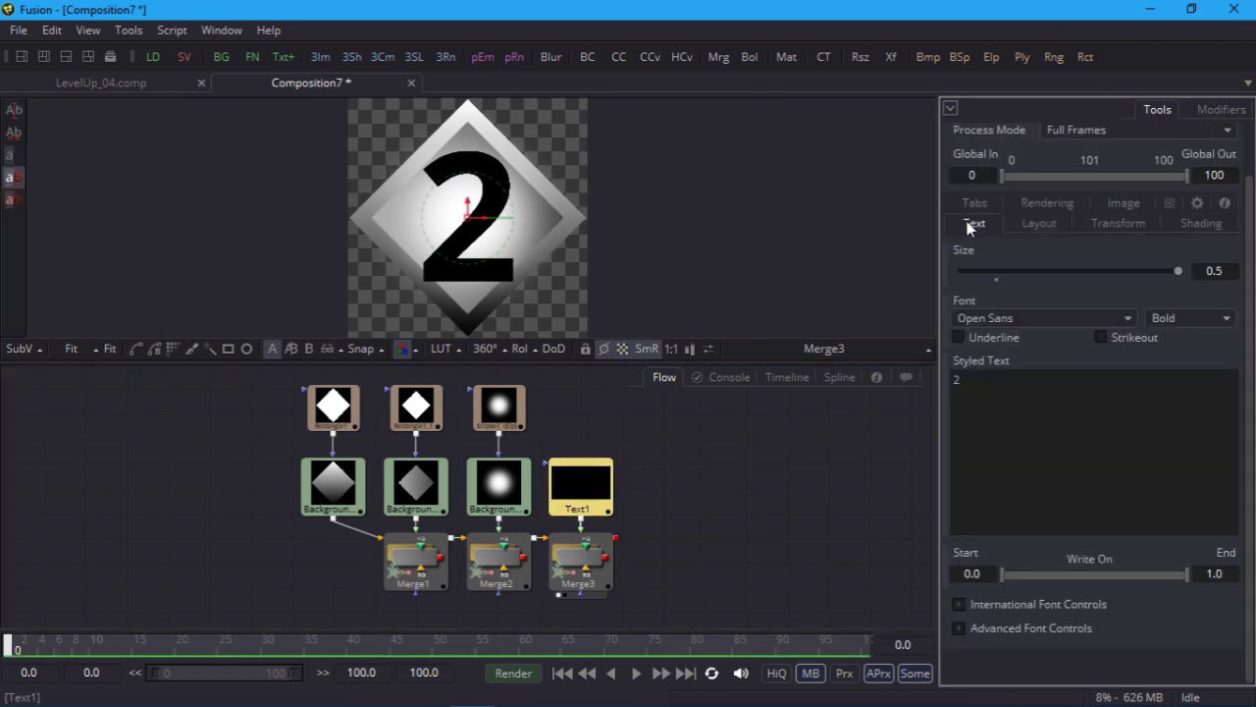
{"action": "left_click_drag", "start_coordinate": [1178, 271], "coordinate": [1075, 272]}
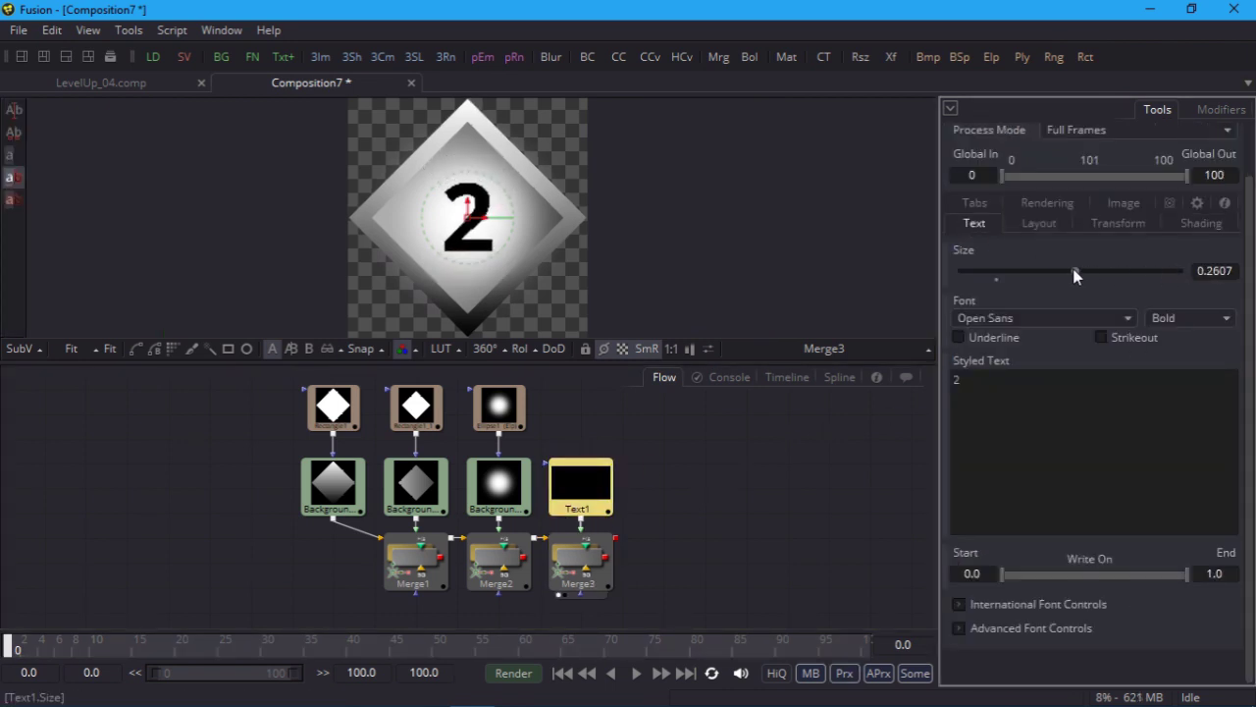
{"action": "left_click", "coordinate": [1203, 317]}
{"action": "left_click", "coordinate": [1196, 459]}
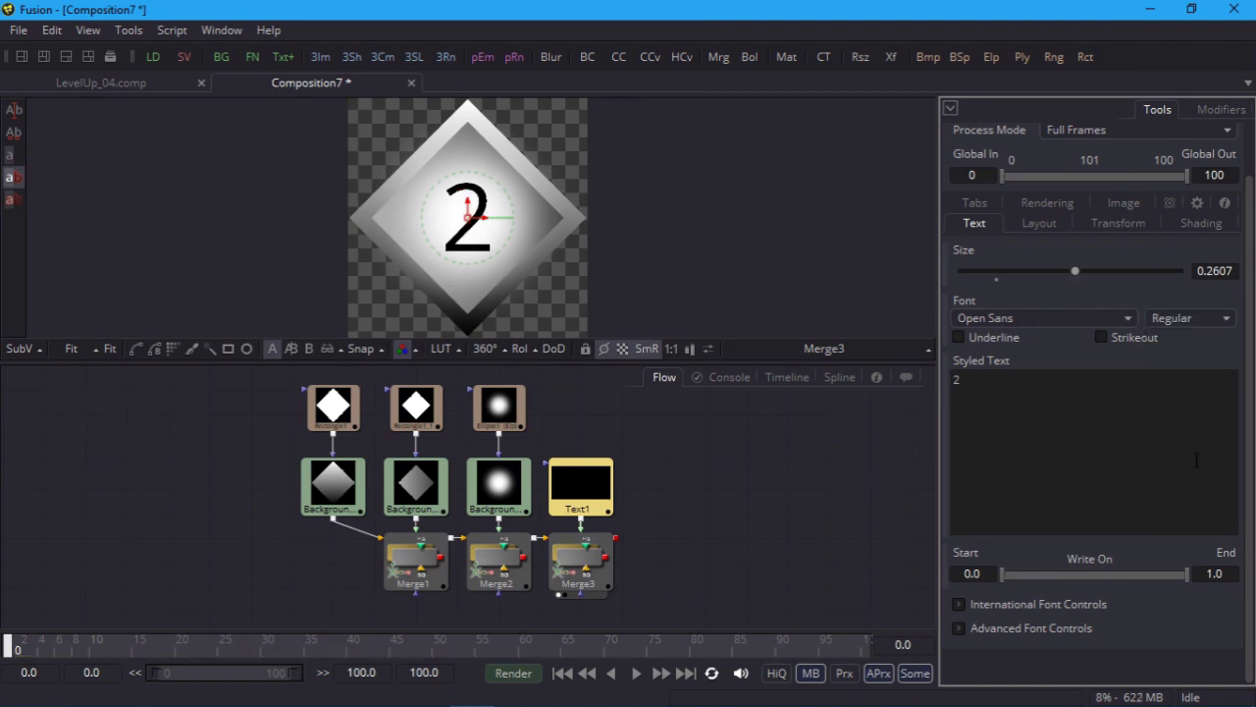
{"action": "left_click", "coordinate": [1186, 317]}
{"action": "left_click", "coordinate": [1181, 338]}
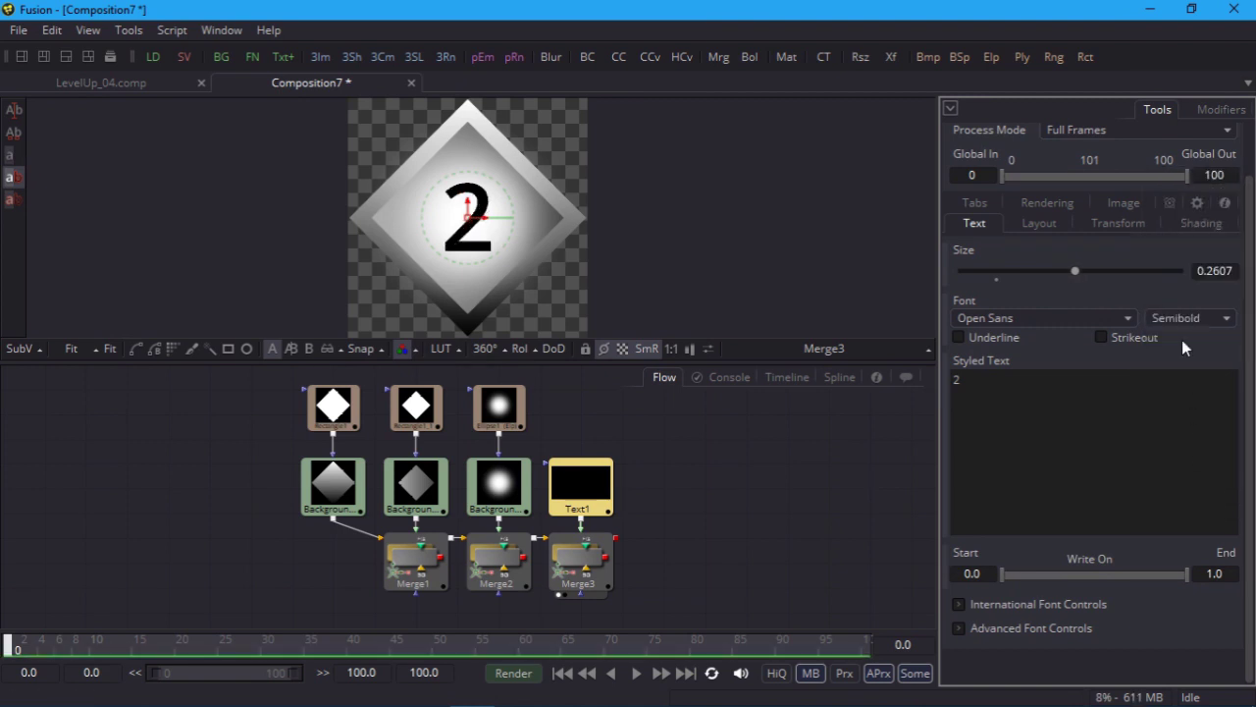
{"action": "left_click", "coordinate": [680, 557]}
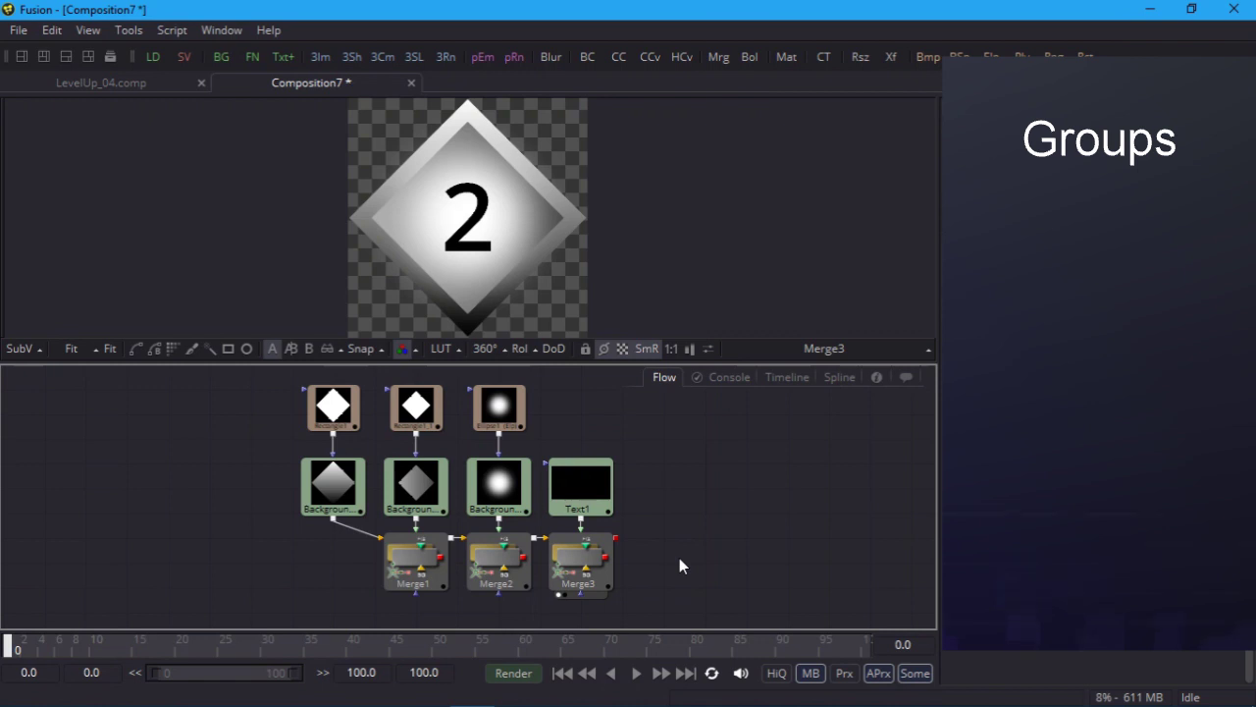
Step: Maximize the Flow view and combine all the diamond nodes, including masks, text and merges, into one group
{"action": "key", "text": "F4"}
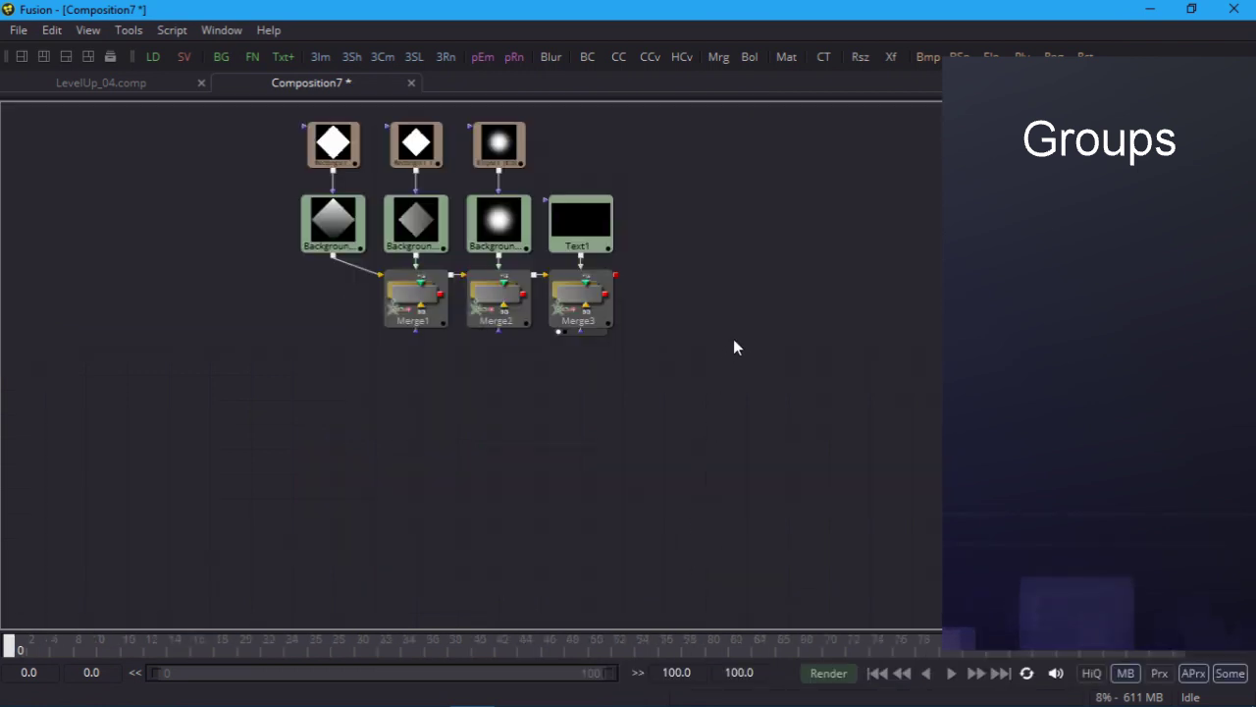
{"action": "left_click_drag", "start_coordinate": [733, 339], "coordinate": [813, 455]}
{"action": "left_click_drag", "start_coordinate": [342, 199], "coordinate": [758, 486]}
{"action": "right_click", "coordinate": [652, 405]}
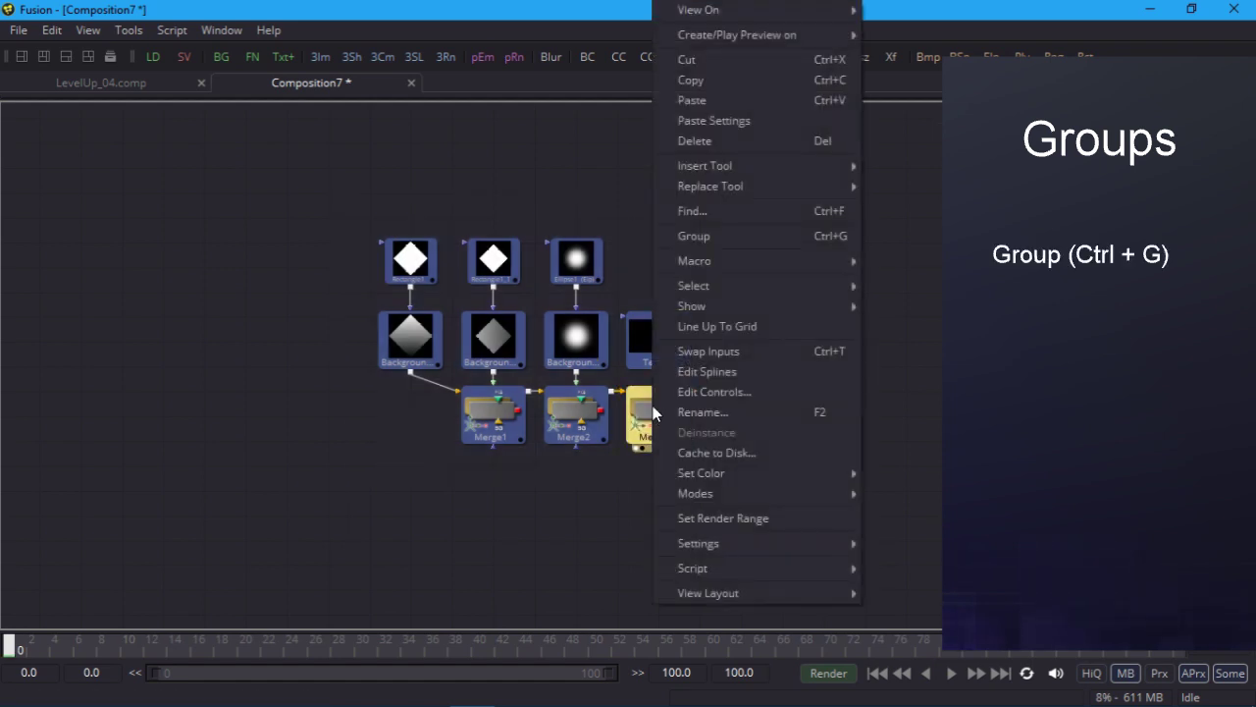
{"action": "left_click", "coordinate": [741, 237]}
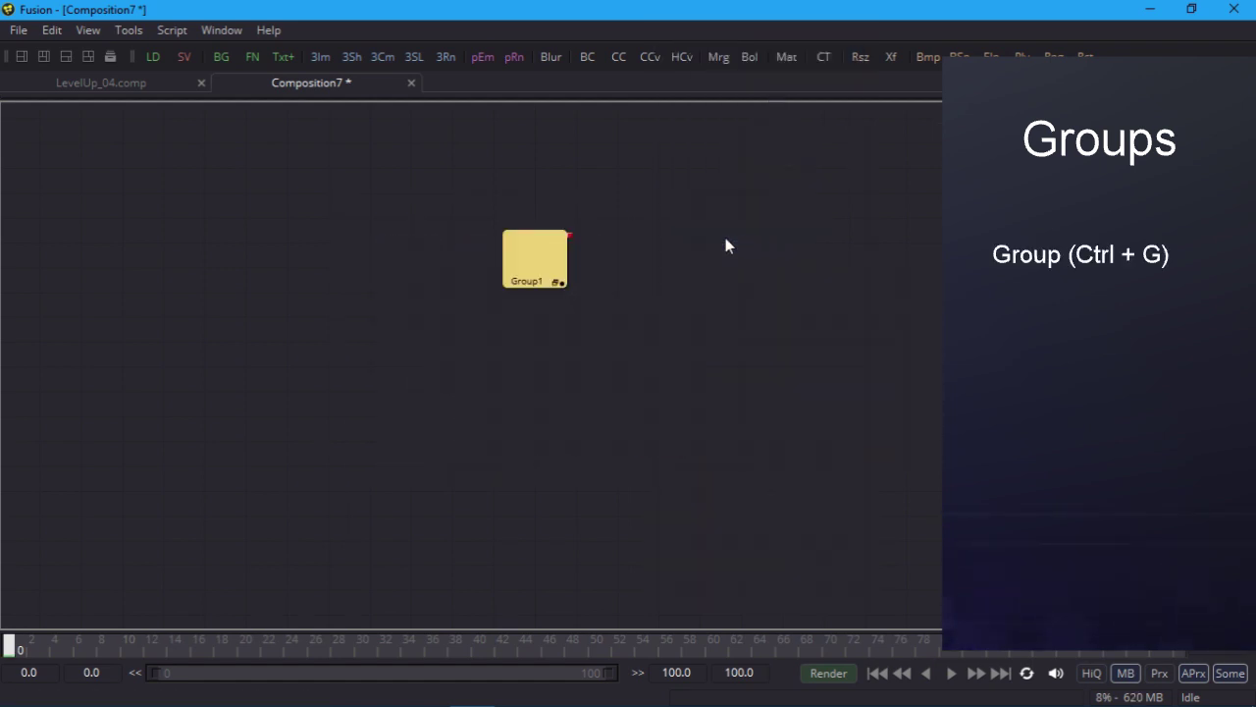
Step: Rename the new group as Diamond_Two
{"action": "right_click", "coordinate": [521, 261]}
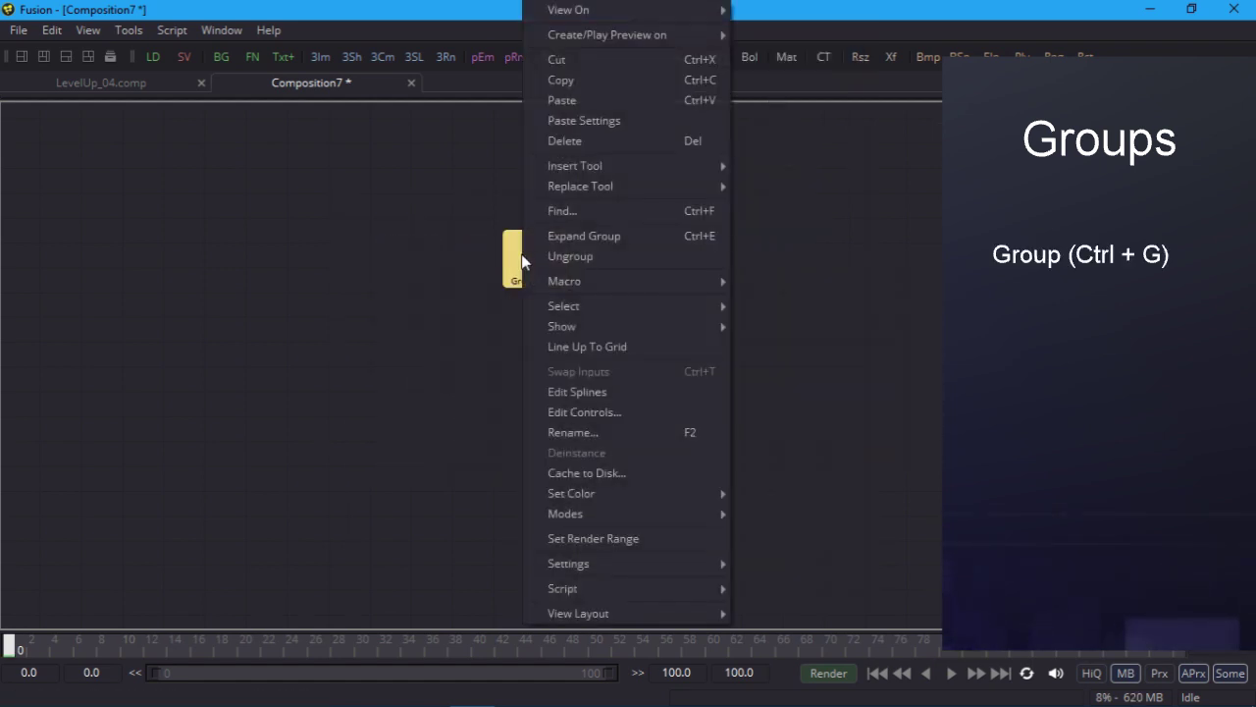
{"action": "left_click", "coordinate": [618, 433]}
{"action": "type", "text": "Dia"}
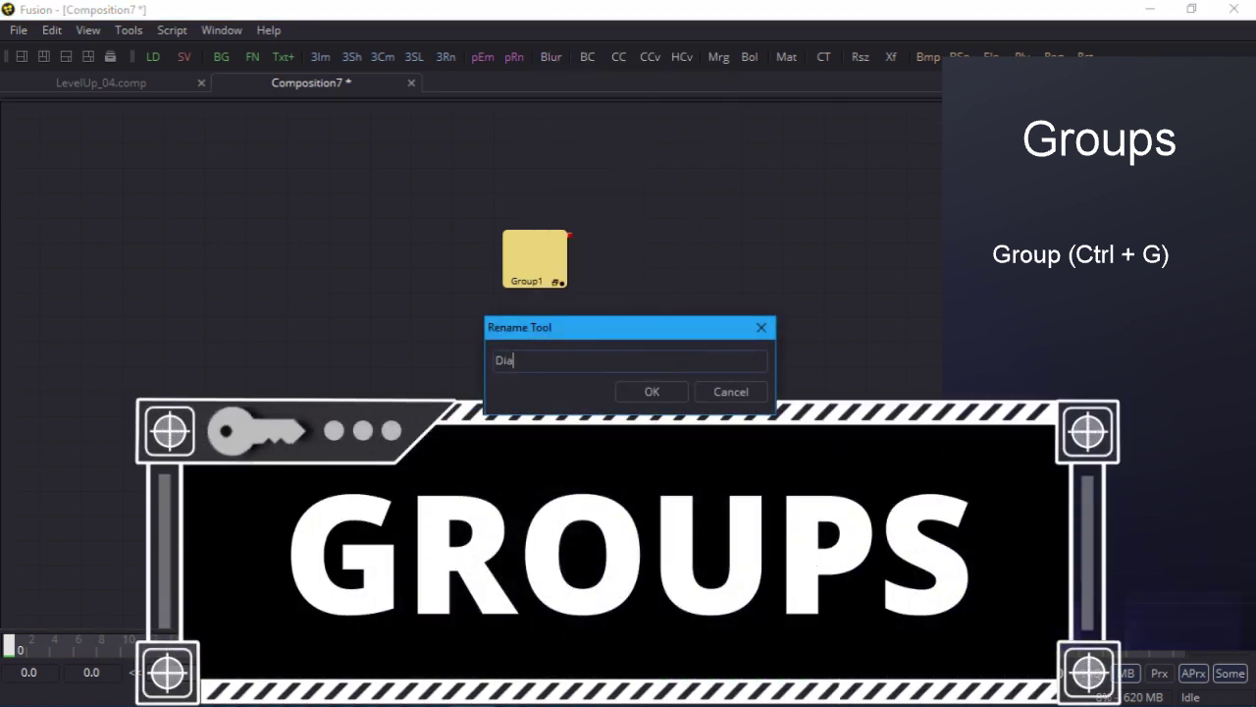
{"action": "type", "text": "mond_Two"}
{"action": "key", "text": "Return"}
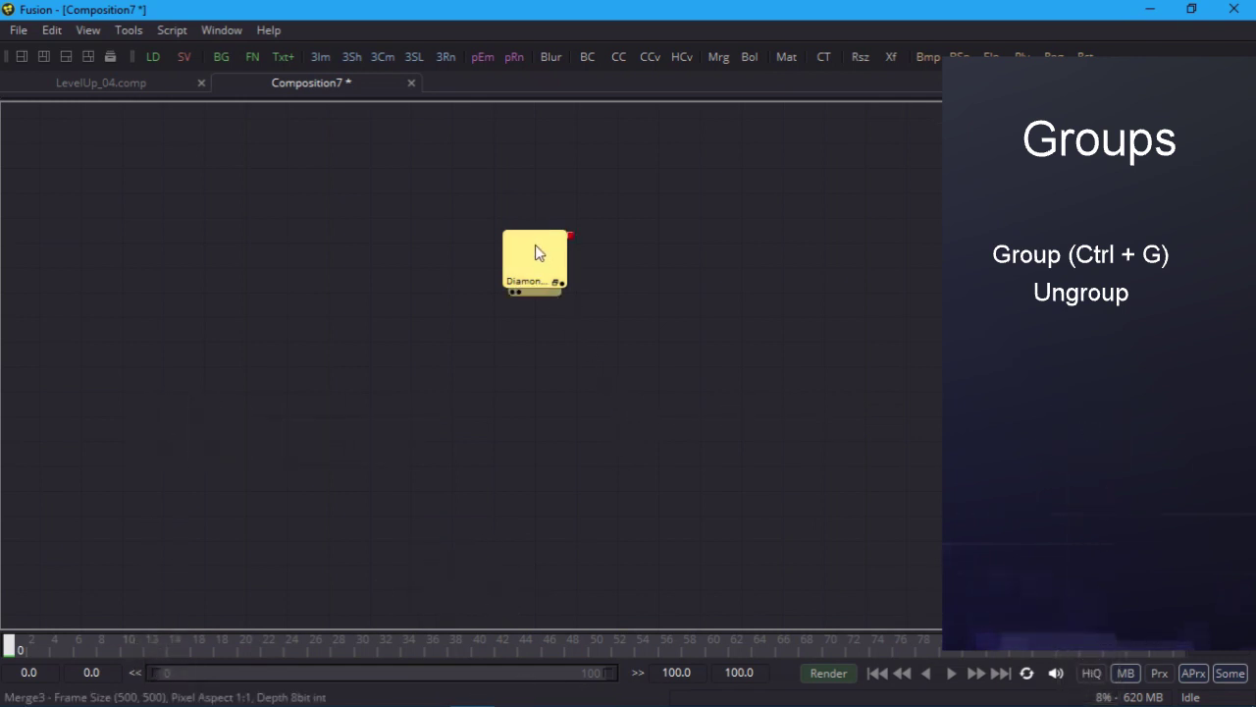
Step: Ungroup the Diamond_Two nodes and undo the ungrouping
{"action": "right_click", "coordinate": [534, 245]}
{"action": "left_click", "coordinate": [582, 257]}
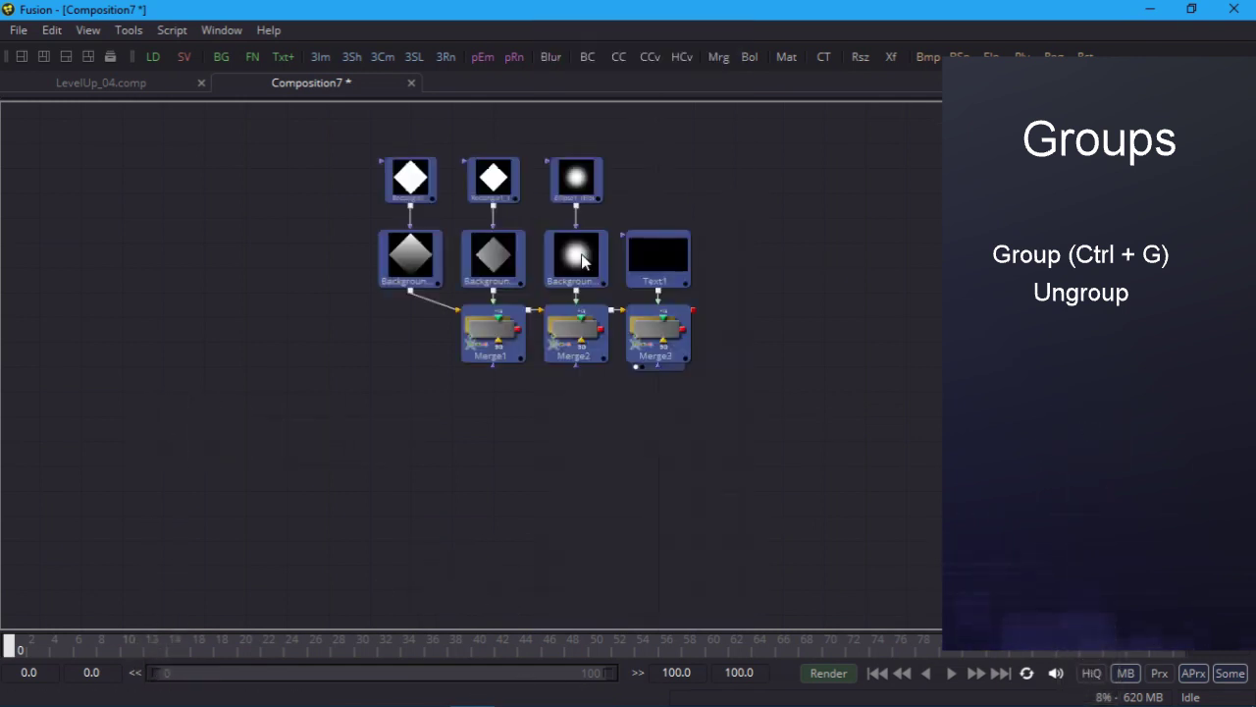
{"action": "key", "text": "ctrl+z"}
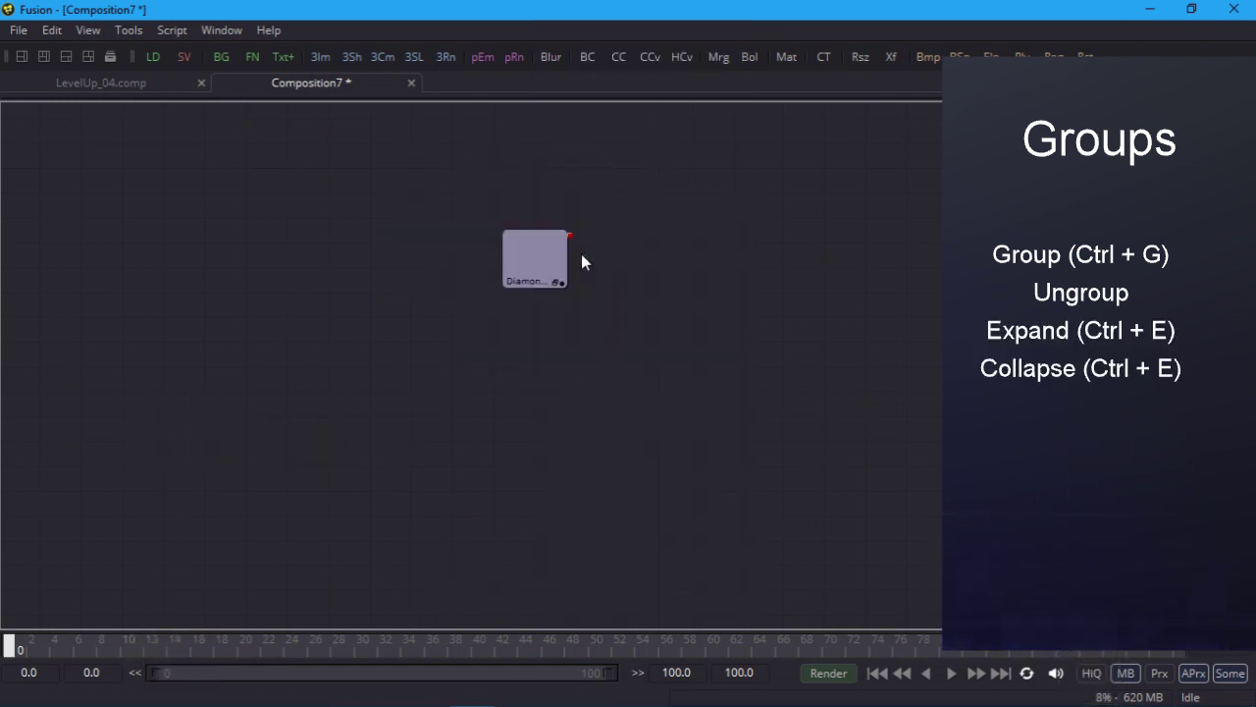
Step: Expand the Diamond_Two group in the flow and collapse it again
{"action": "left_click", "coordinate": [547, 255]}
{"action": "right_click", "coordinate": [551, 257]}
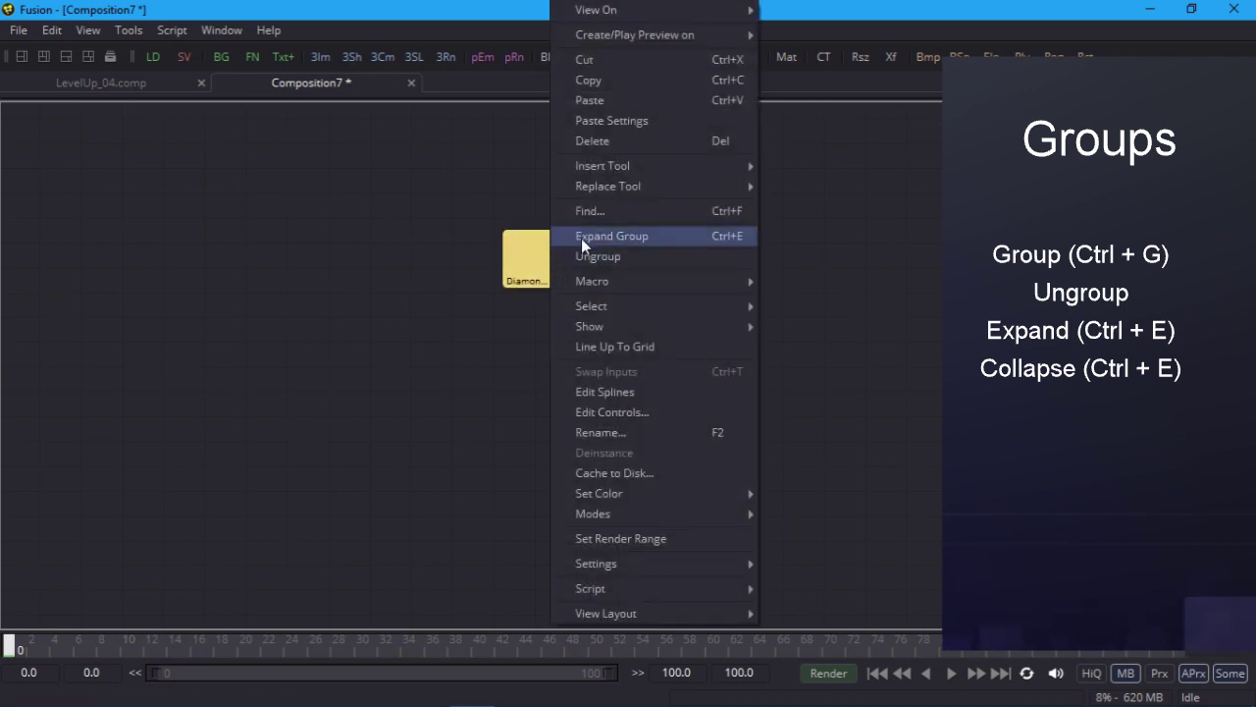
{"action": "left_click", "coordinate": [584, 237]}
{"action": "right_click", "coordinate": [582, 223]}
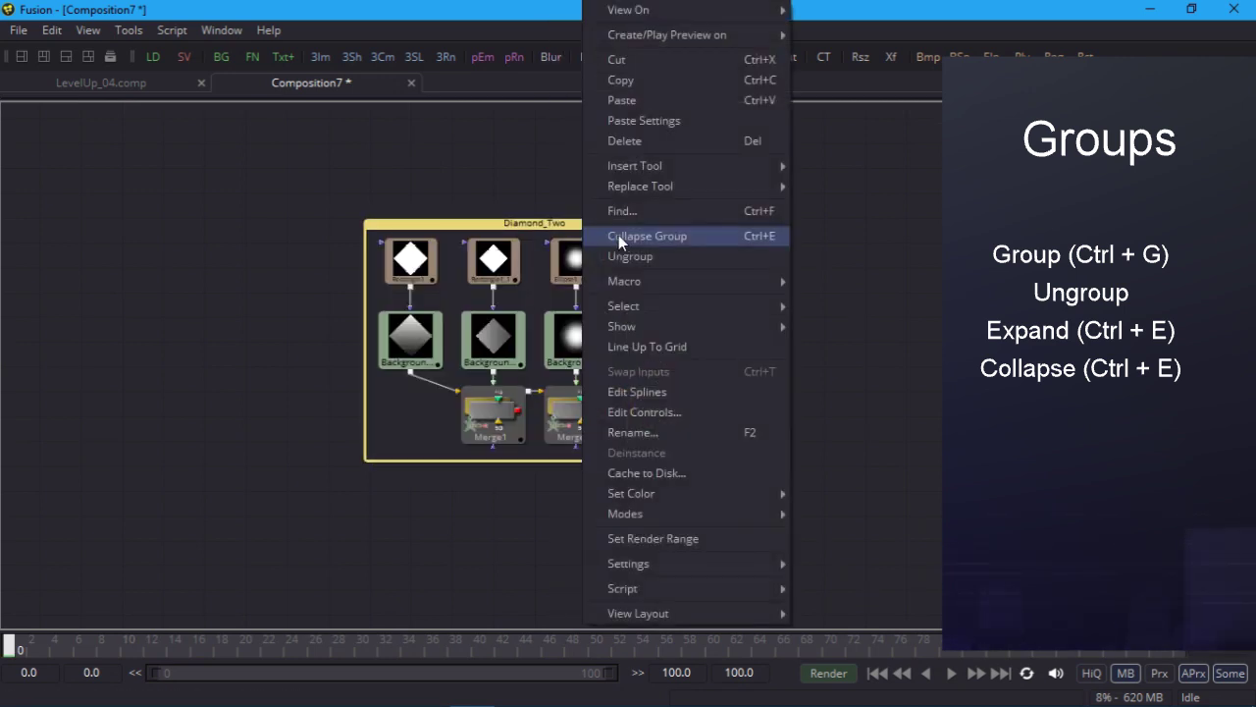
{"action": "left_click", "coordinate": [623, 235]}
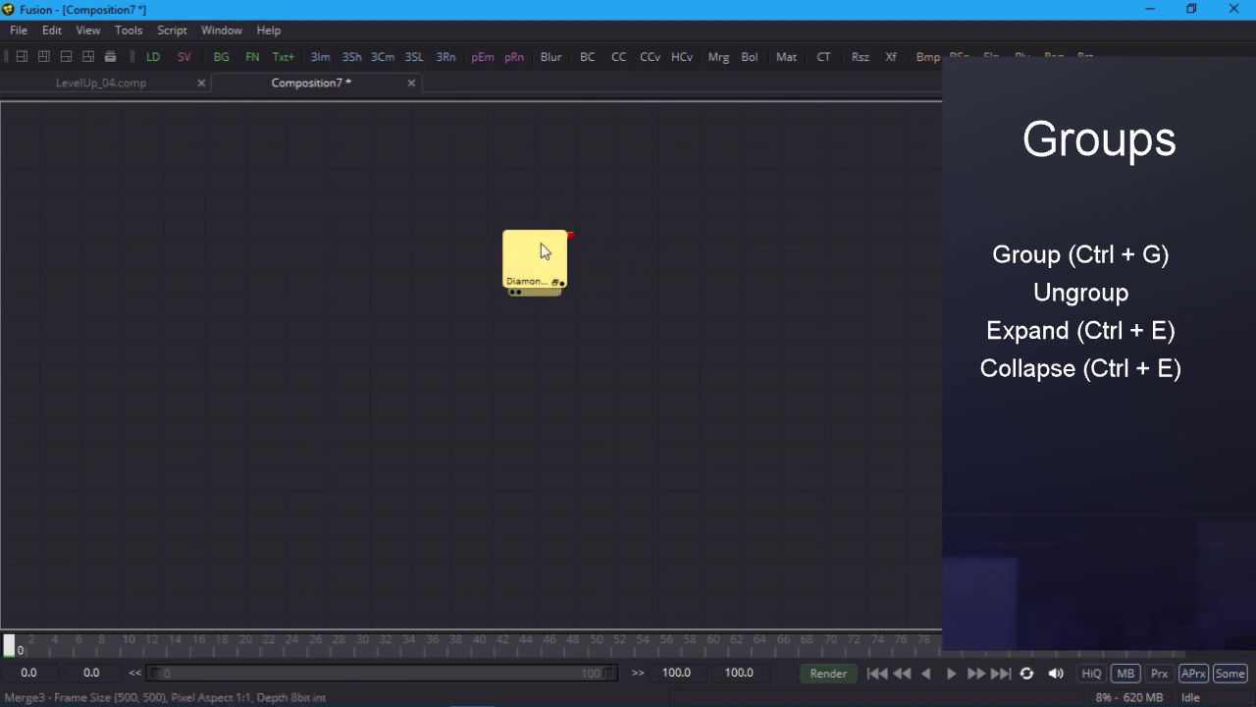
Step: Expand the Diamond_Two group and add a separate Background node outside it, on its left side
{"action": "right_click", "coordinate": [541, 246]}
{"action": "left_click", "coordinate": [622, 235]}
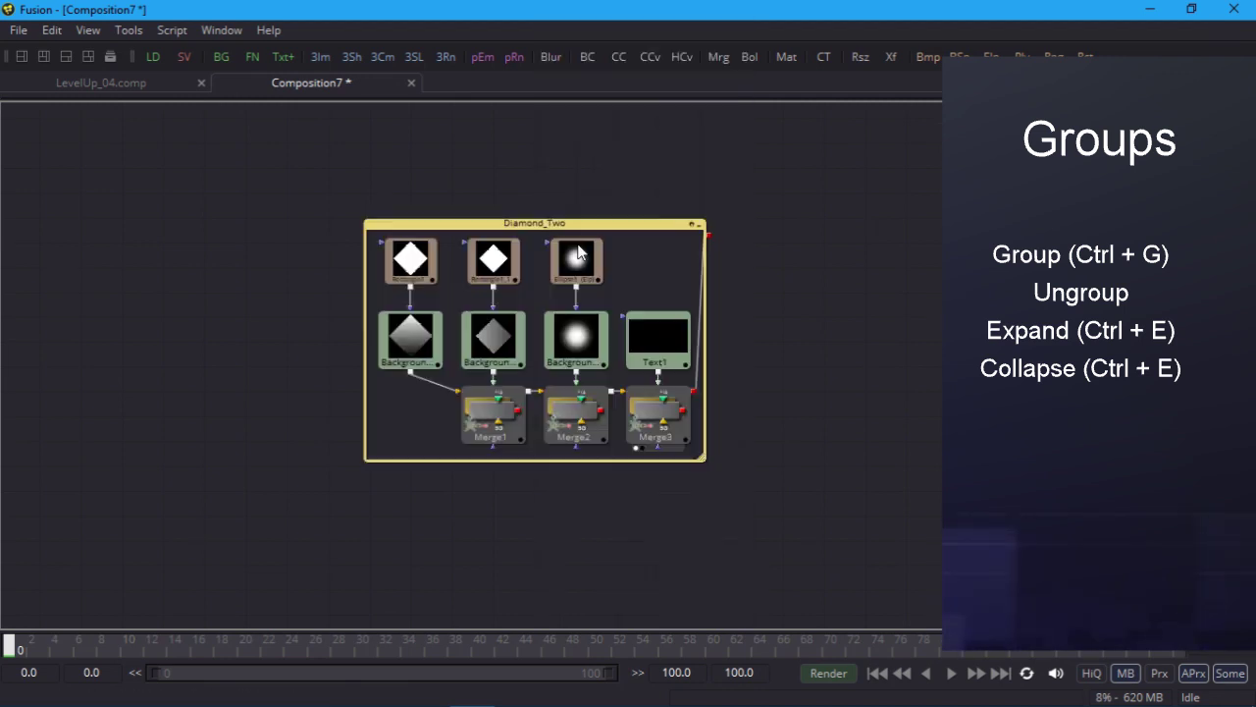
{"action": "left_click", "coordinate": [252, 241]}
{"action": "left_click", "coordinate": [220, 59]}
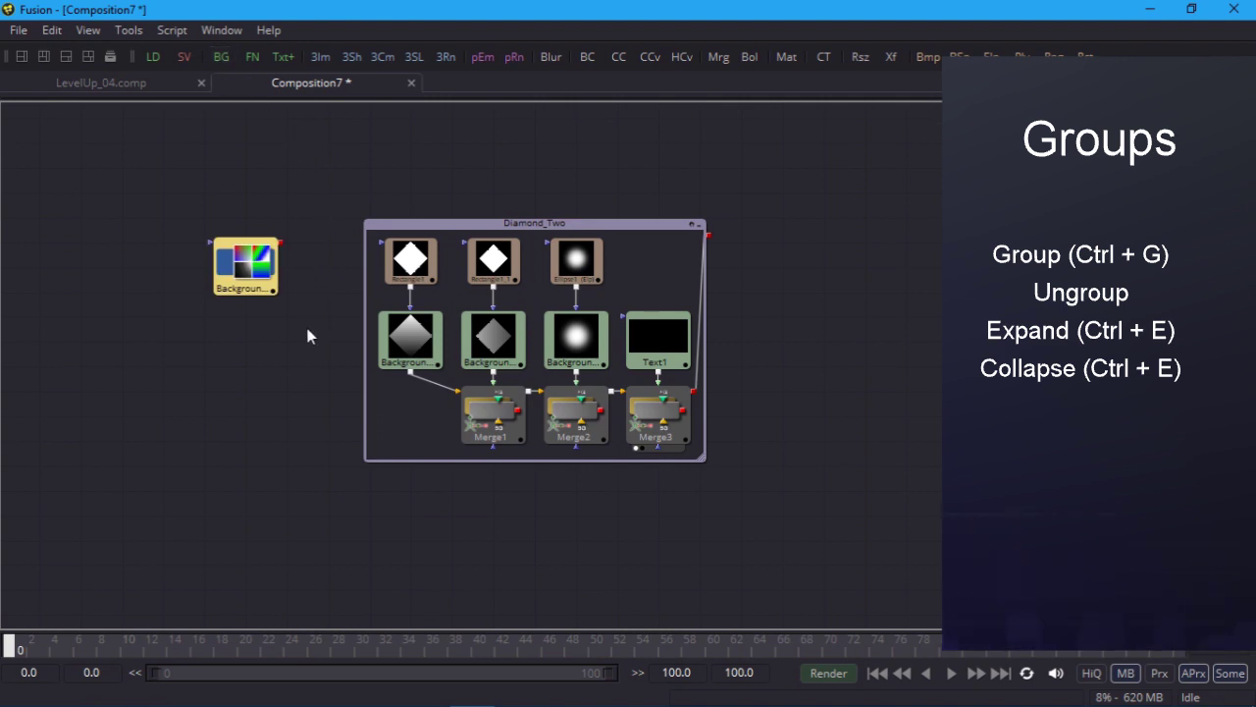
Step: Examine the node layout inside the expanded Diamond_Two group at different zoom levels
{"action": "scroll", "coordinate": [501, 462], "scroll_direction": "up", "scroll_amount": 2}
{"action": "left_click_drag", "start_coordinate": [504, 460], "coordinate": [459, 449]}
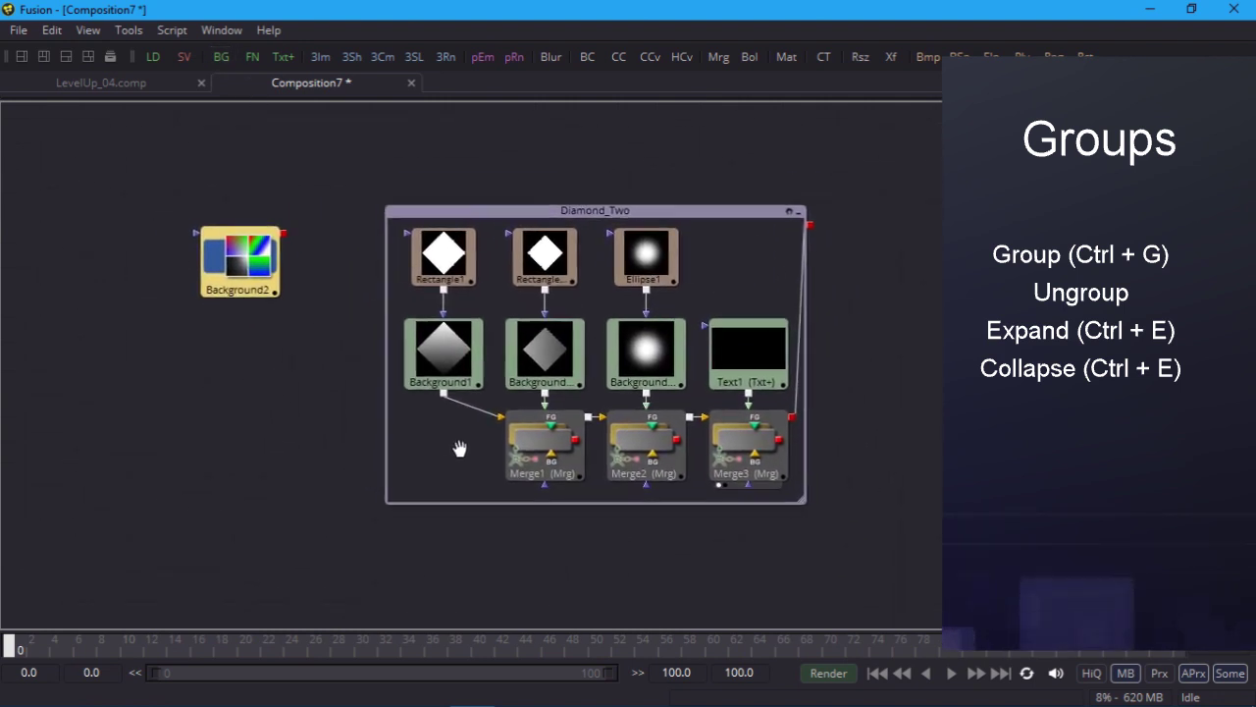
{"action": "scroll", "coordinate": [480, 440], "scroll_direction": "up", "scroll_amount": 2}
{"action": "scroll", "coordinate": [491, 442], "scroll_direction": "down", "scroll_amount": 2}
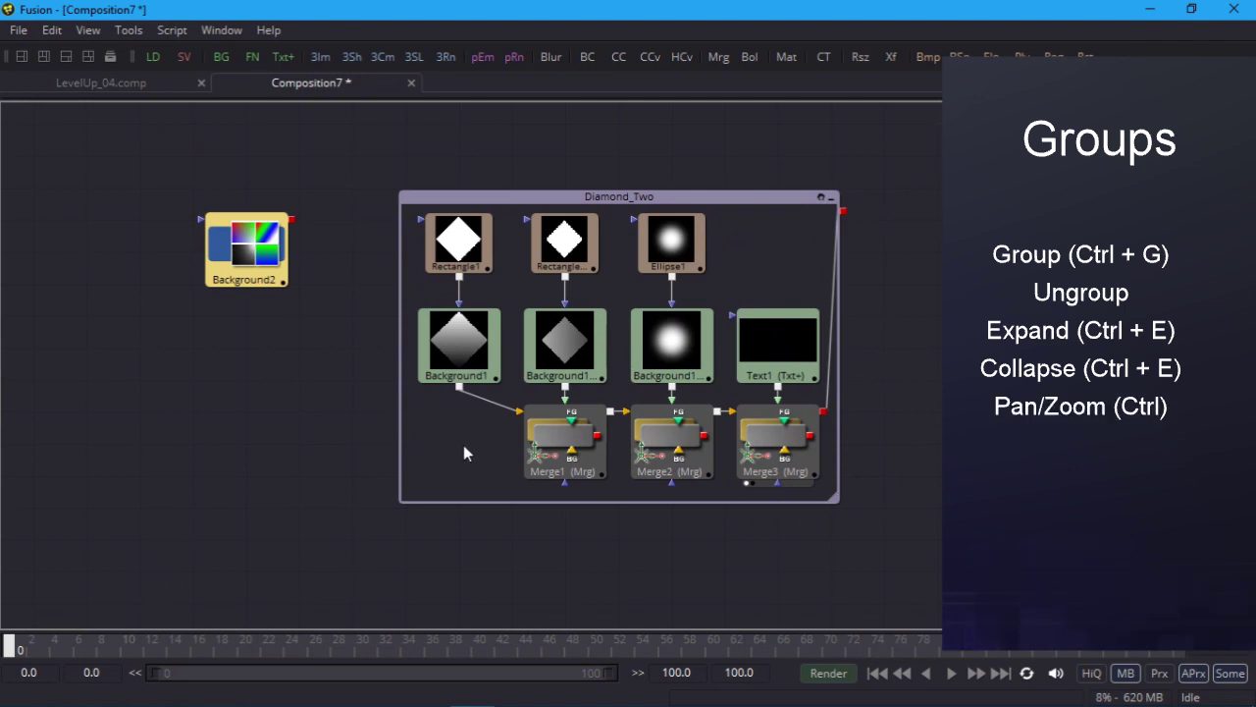
{"action": "mouse_move", "coordinate": [462, 442]}
{"action": "left_mouse_down"}
{"action": "mouse_move", "coordinate": [448, 421]}
{"action": "mouse_move", "coordinate": [471, 406]}
{"action": "mouse_move", "coordinate": [481, 440]}
{"action": "left_mouse_up"}
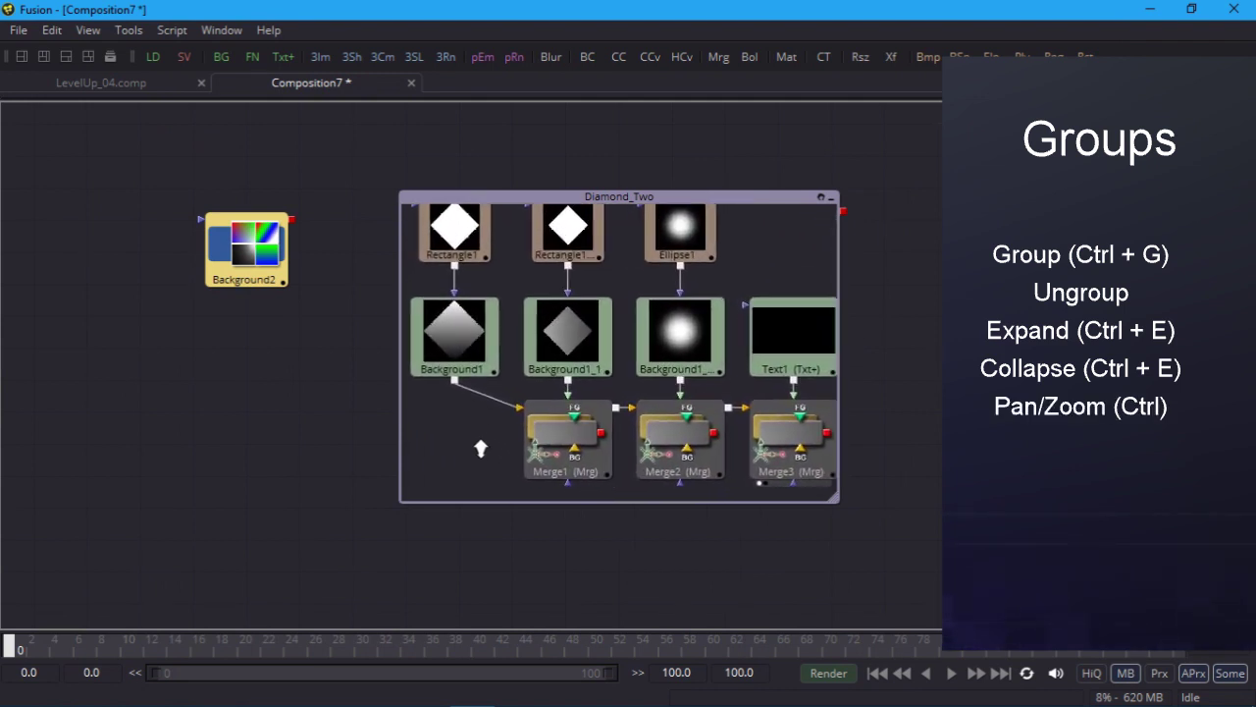
{"action": "scroll", "coordinate": [482, 440], "scroll_direction": "up", "scroll_amount": 2}
{"action": "scroll", "coordinate": [482, 435], "scroll_direction": "down", "scroll_amount": 2}
{"action": "scroll", "coordinate": [456, 436], "scroll_direction": "down", "scroll_amount": 1}
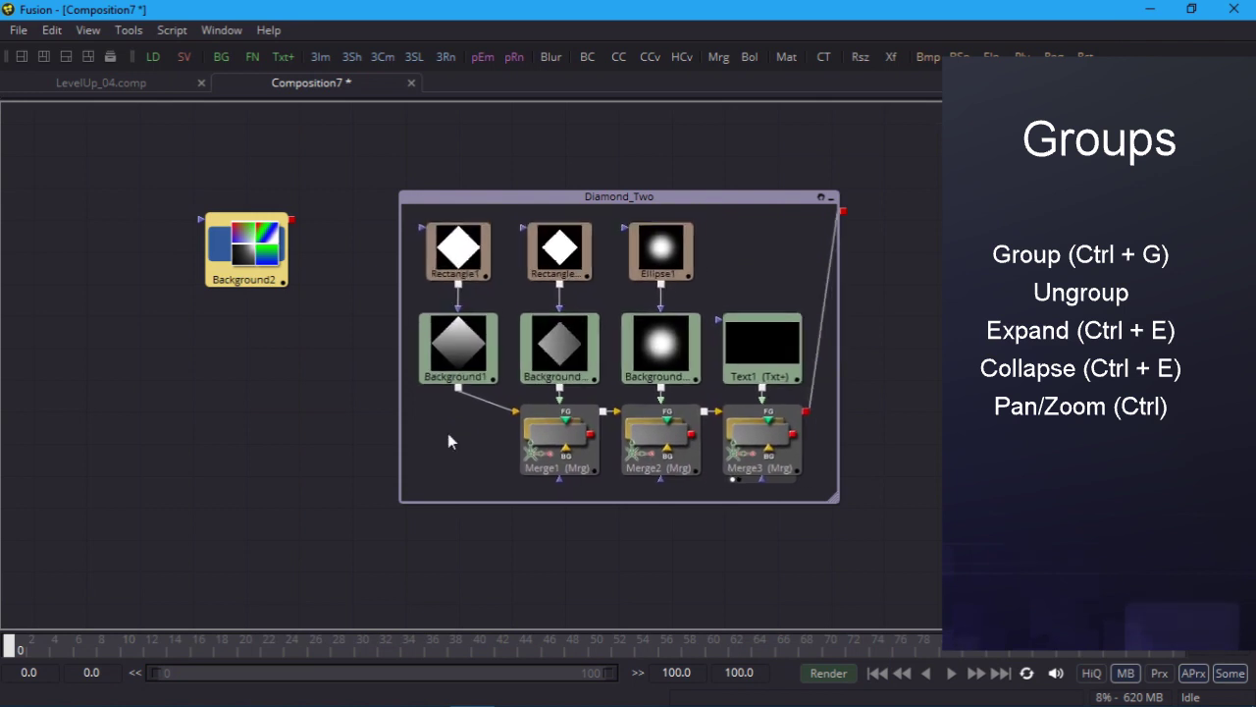
Step: Ungroup Diamond_Two to release its nodes into the main flow
{"action": "right_click", "coordinate": [580, 197]}
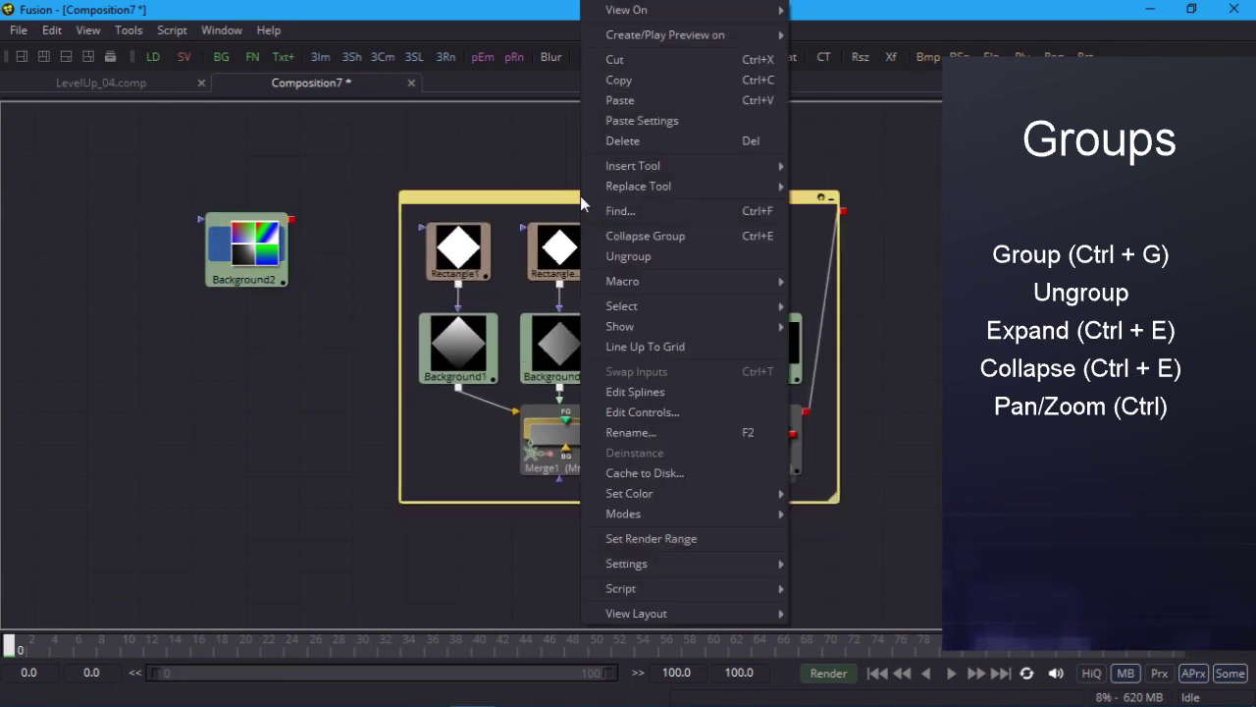
{"action": "left_click", "coordinate": [620, 256]}
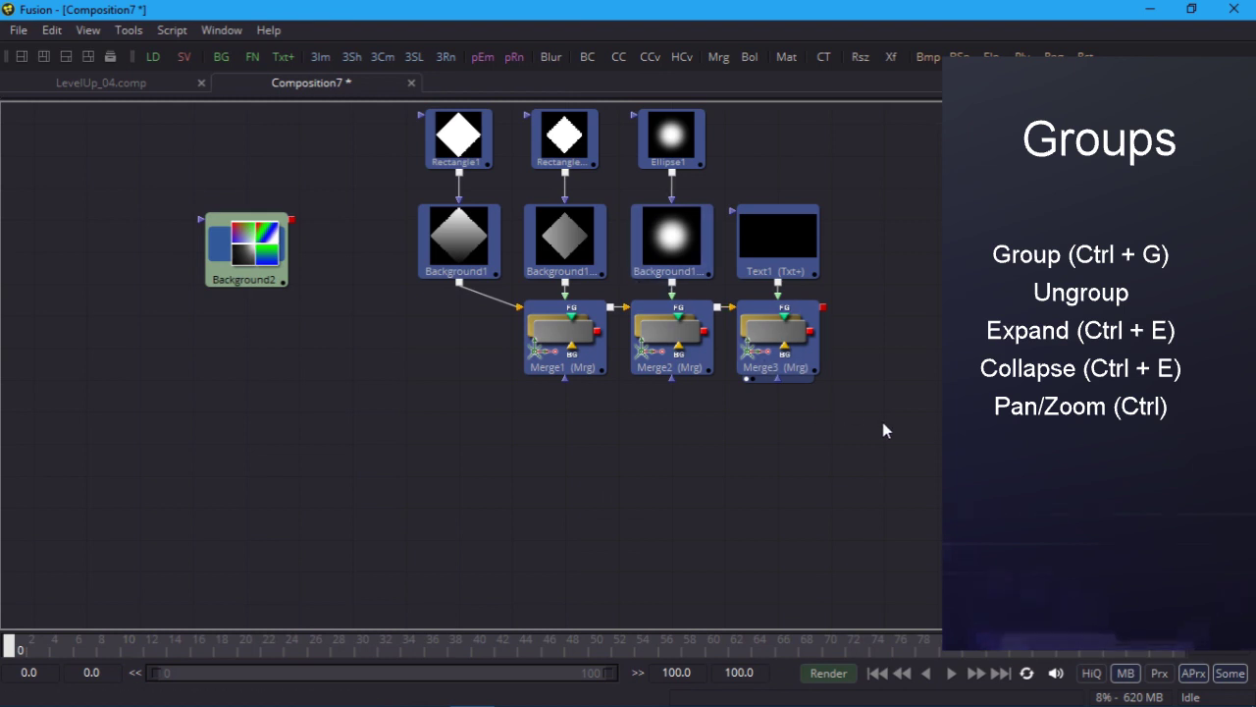
Step: Group the Merge1, Merge2 and Merge3 nodes, place the group below the background nodes, and expand it
{"action": "left_click_drag", "start_coordinate": [916, 429], "coordinate": [514, 327]}
{"action": "key", "text": "ctrl+g"}
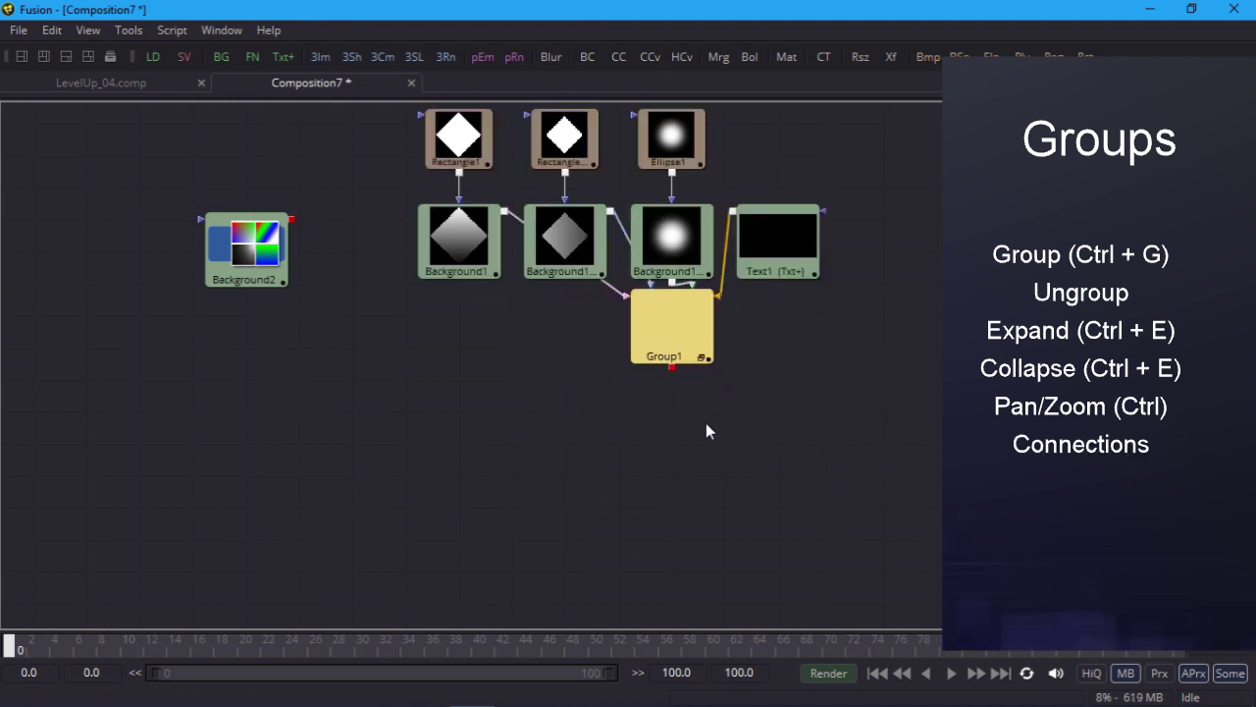
{"action": "left_click_drag", "start_coordinate": [686, 339], "coordinate": [633, 453]}
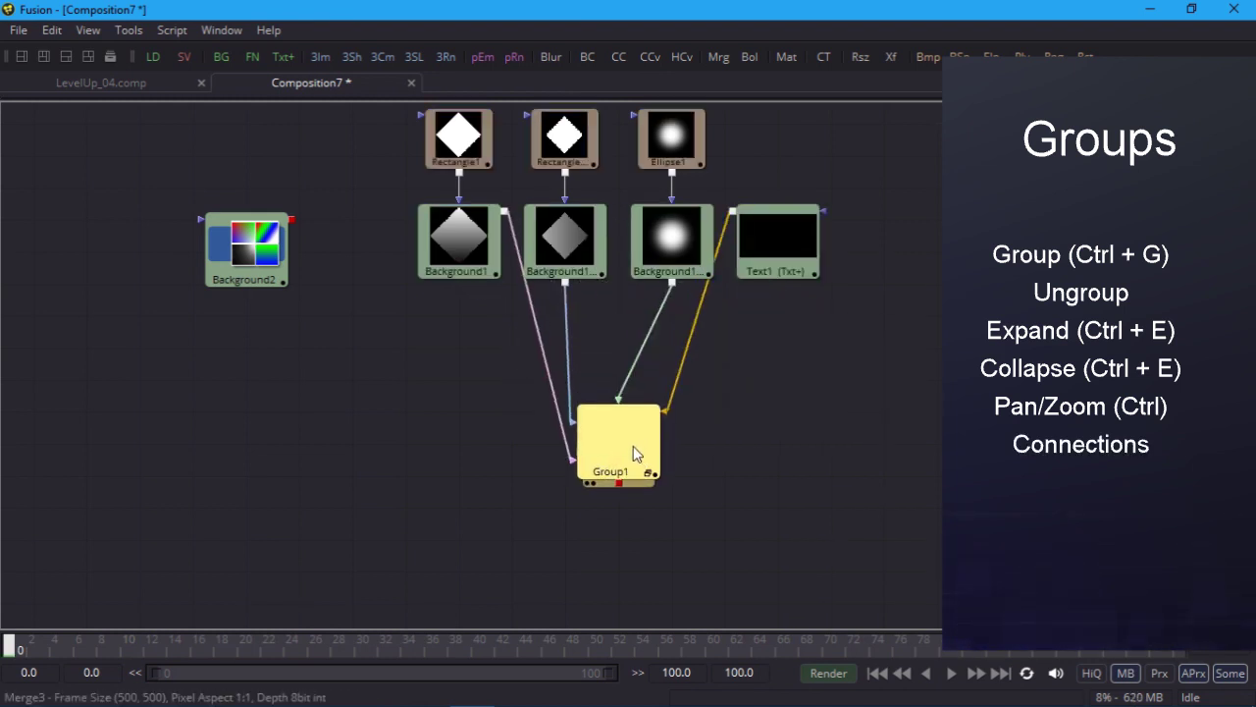
{"action": "key", "text": "ctrl+e"}
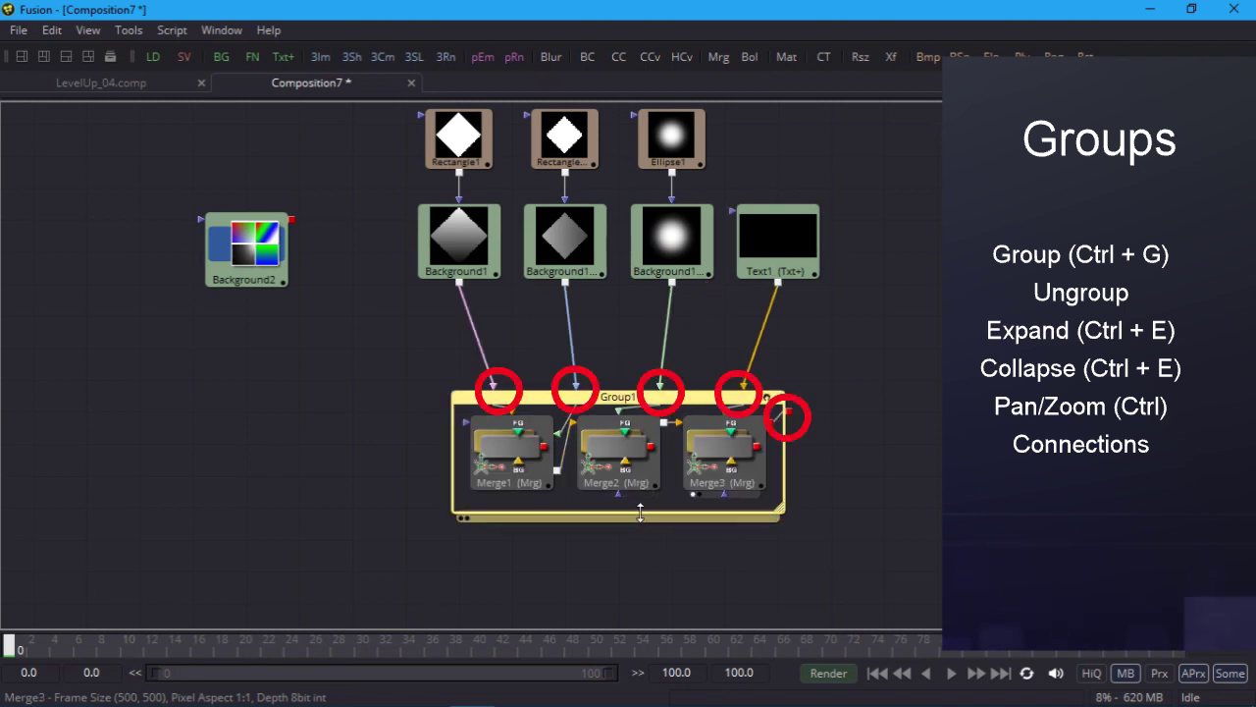
Step: Extend the expanded Group1 frame downward and highlight the connections of Merge1 and Merge2 inside it
{"action": "left_click_drag", "start_coordinate": [640, 512], "coordinate": [640, 564]}
{"action": "mouse_move", "coordinate": [698, 514]}
{"action": "left_mouse_down"}
{"action": "mouse_move", "coordinate": [579, 461]}
{"action": "mouse_move", "coordinate": [492, 479]}
{"action": "mouse_move", "coordinate": [493, 512]}
{"action": "left_mouse_up"}
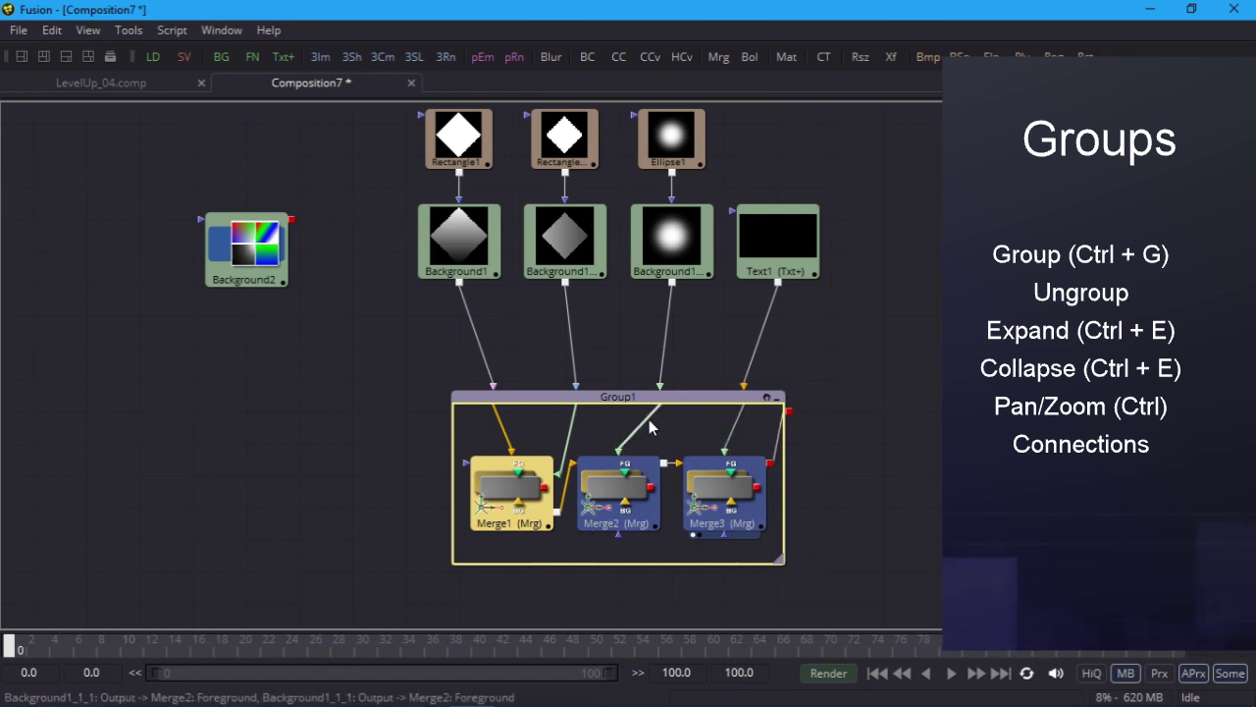
{"action": "left_click", "coordinate": [574, 455]}
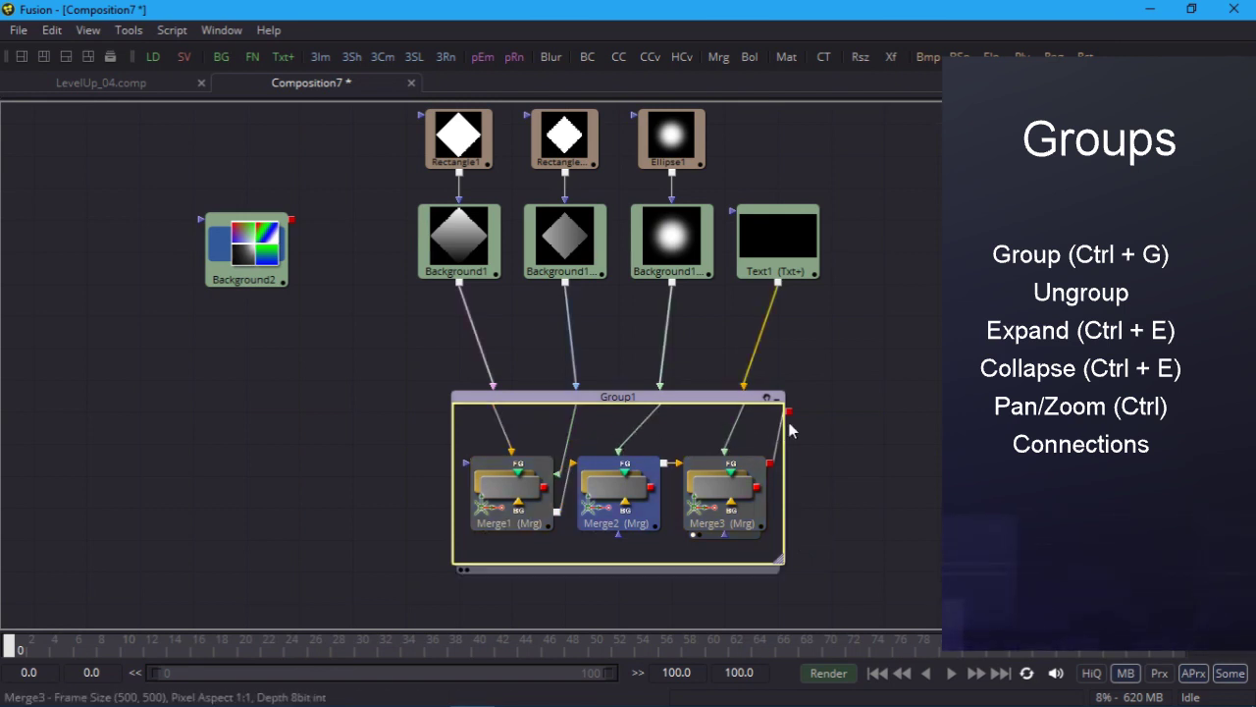
Step: Ungroup Group1 to release its three merge nodes into the flow
{"action": "left_click", "coordinate": [700, 403]}
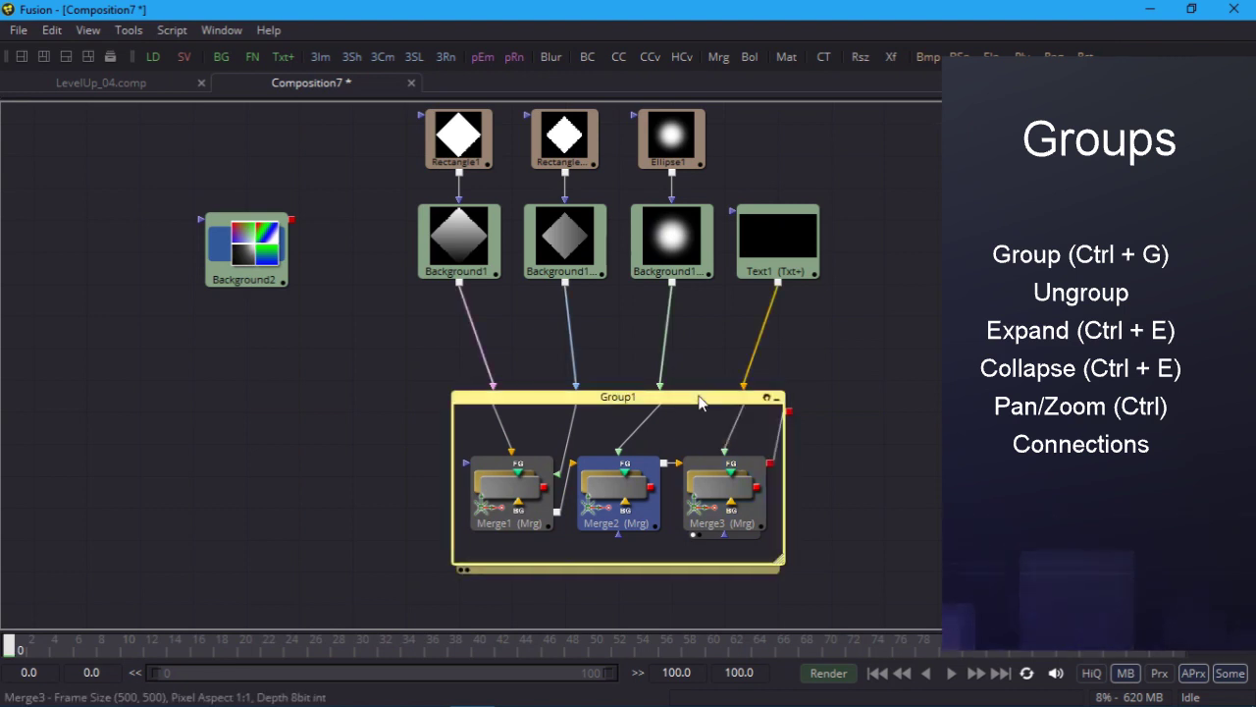
{"action": "right_click", "coordinate": [700, 402]}
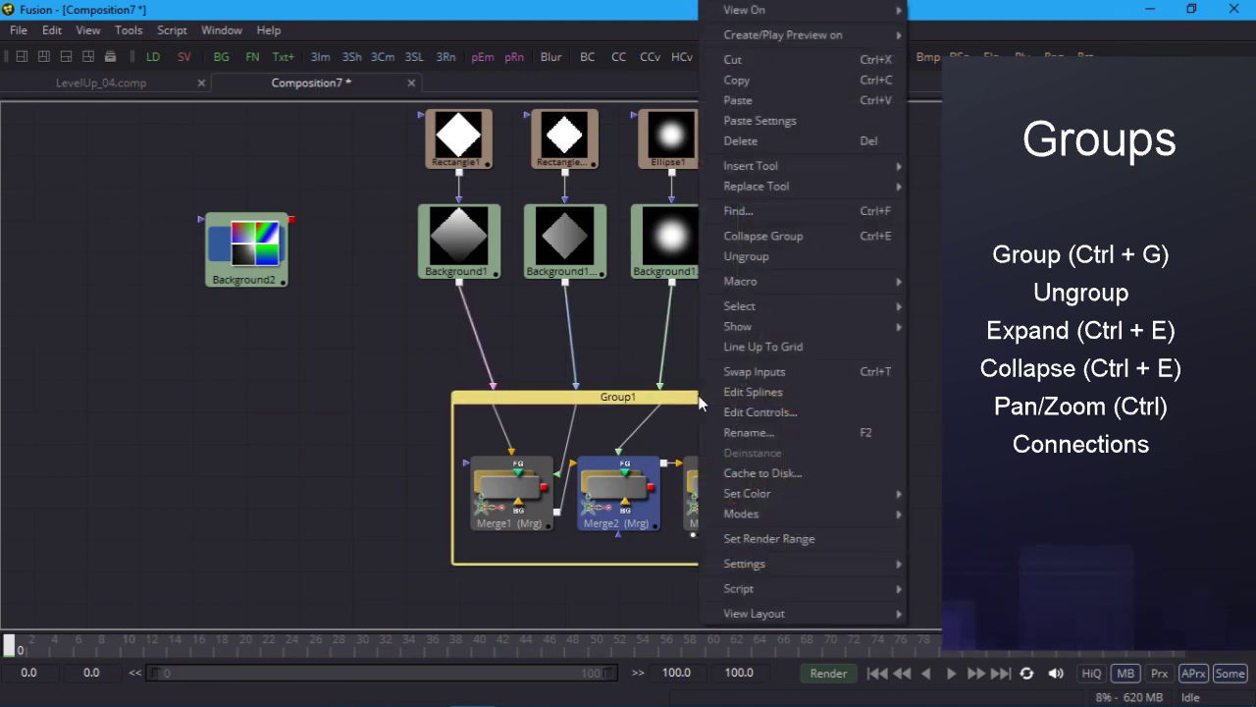
{"action": "left_click", "coordinate": [749, 256]}
Step: Group only the Merge2 and Merge3 nodes and expand the new group
{"action": "left_click_drag", "start_coordinate": [804, 528], "coordinate": [584, 417]}
{"action": "left_click", "coordinate": [710, 454]}
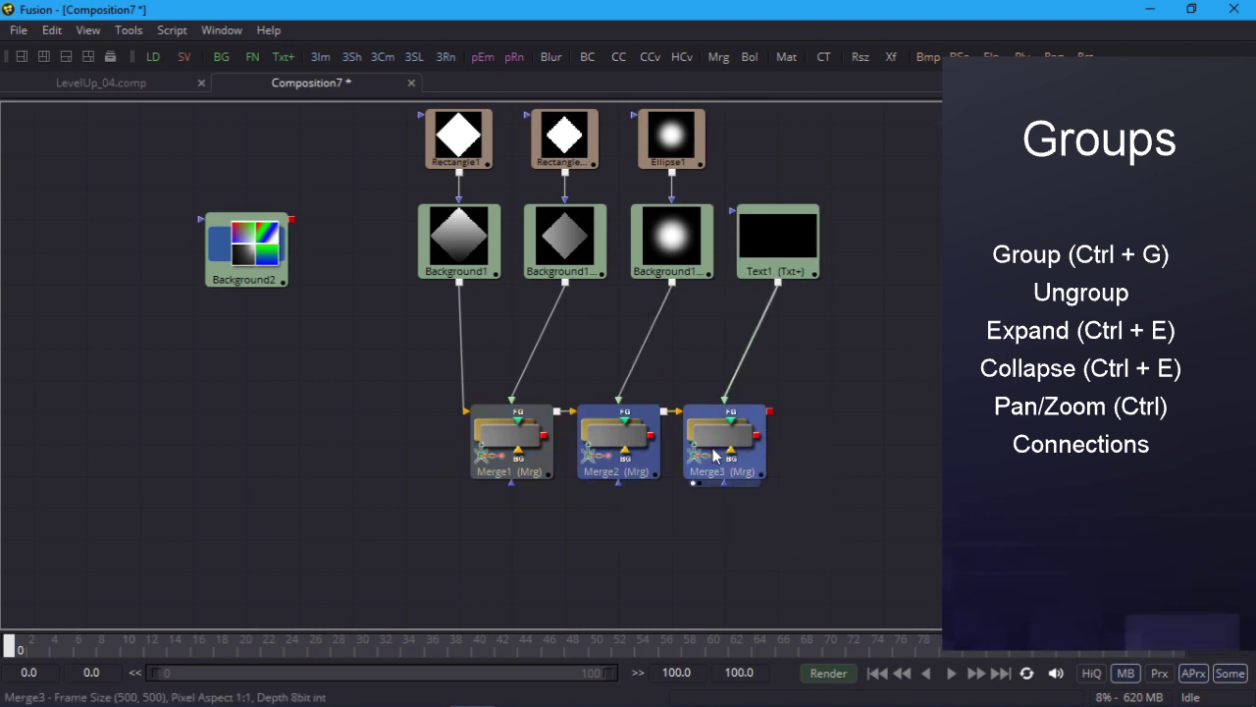
{"action": "key", "text": "ctrl+g"}
{"action": "key", "text": "ctrl+e"}
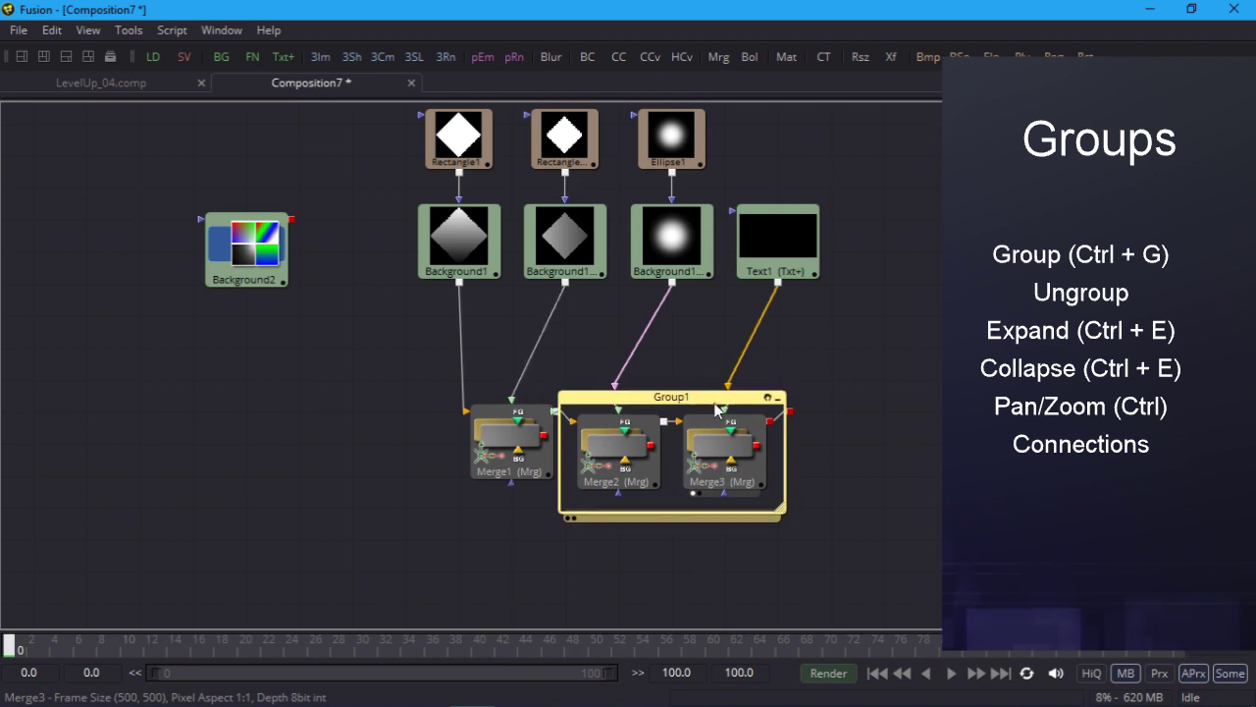
{"action": "left_click_drag", "start_coordinate": [716, 410], "coordinate": [768, 443]}
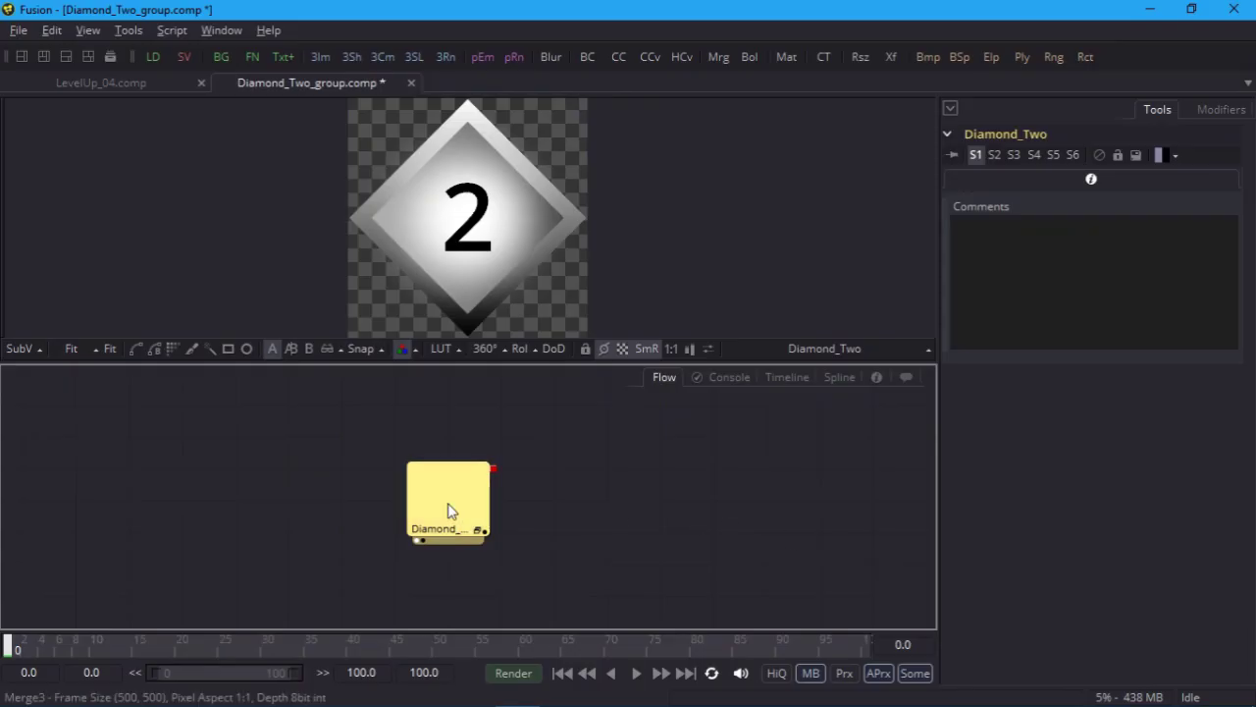
Step: Copy the Diamond_Two group from Diamond_Two_group.comp and paste it into the LevelUp_04.comp flow
{"action": "right_click", "coordinate": [448, 510]}
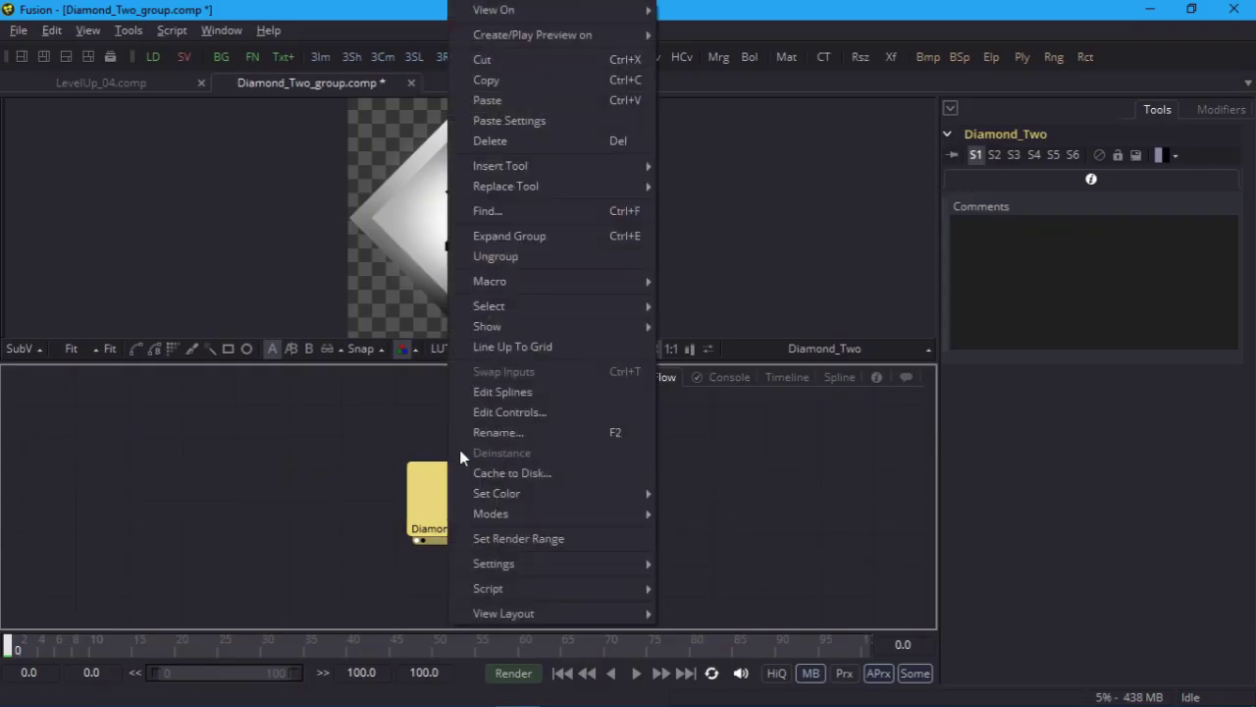
{"action": "left_click", "coordinate": [538, 85]}
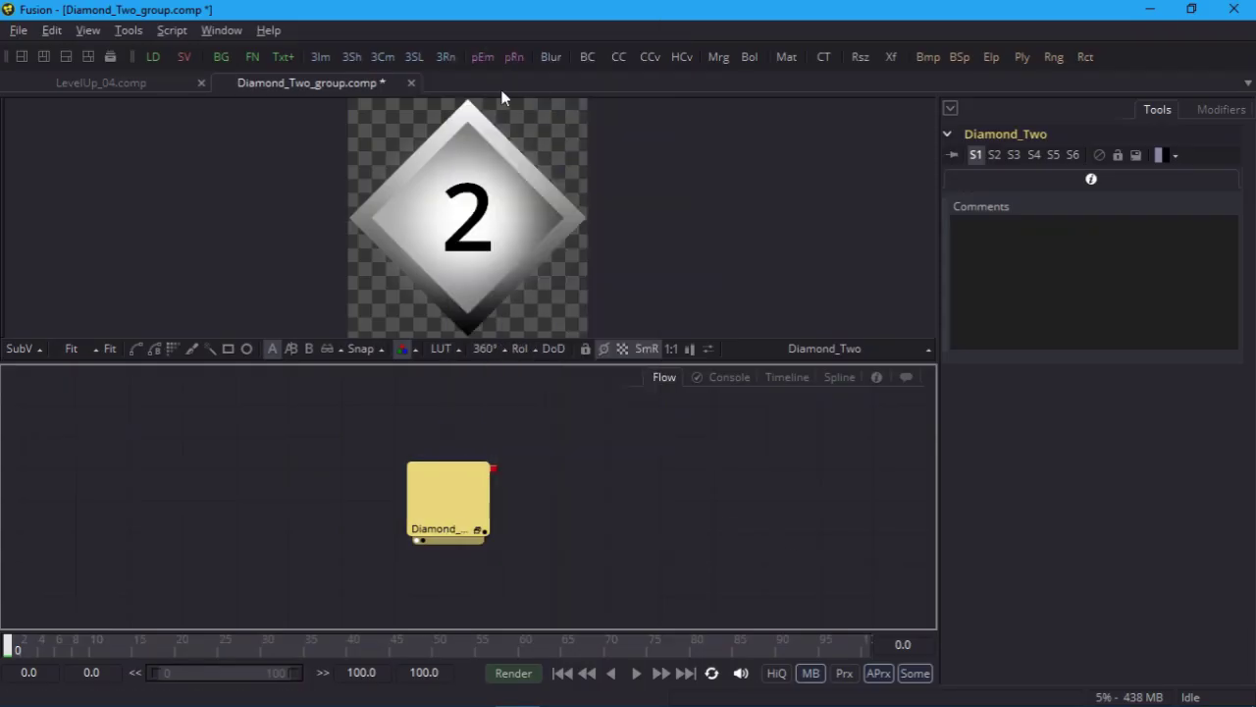
{"action": "left_click", "coordinate": [159, 86]}
{"action": "right_click", "coordinate": [578, 564]}
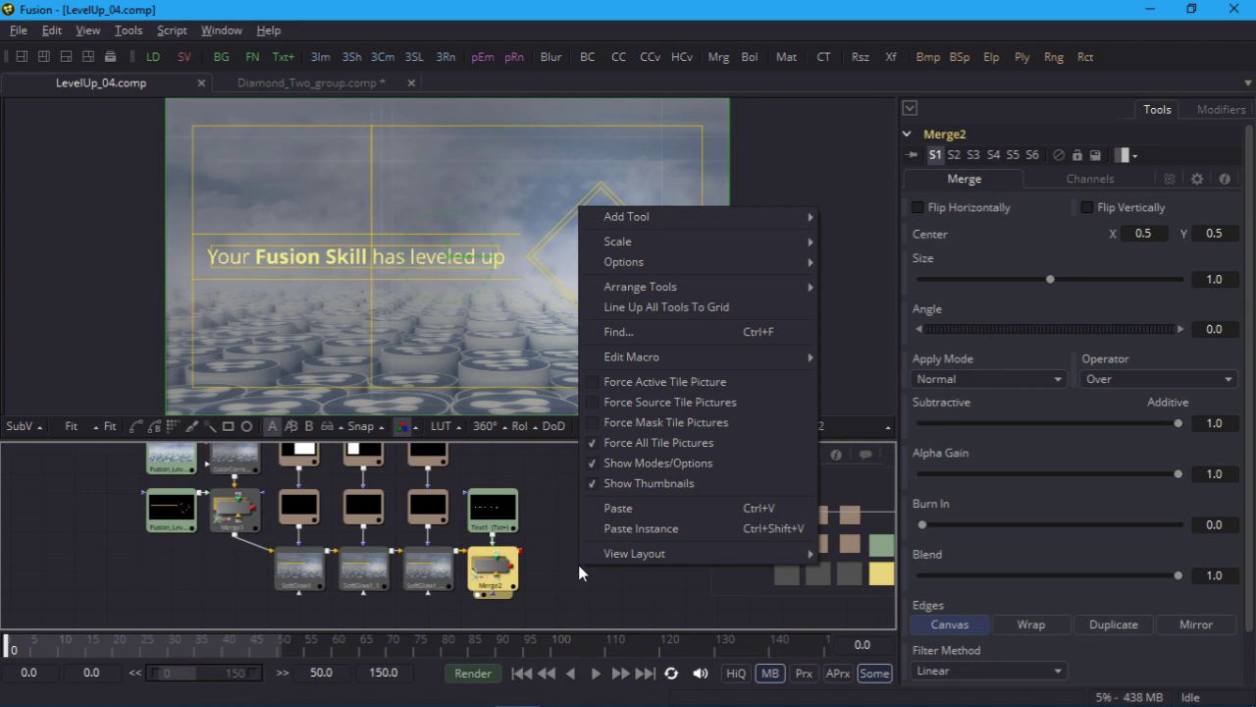
{"action": "left_click", "coordinate": [647, 511]}
Step: Merge the pasted Diamond_Two group over Merge2's output and position the diamond at about X 0.788, Y 0.5 in the frame
{"action": "left_click_drag", "start_coordinate": [555, 511], "coordinate": [520, 535]}
{"action": "key", "text": "1"}
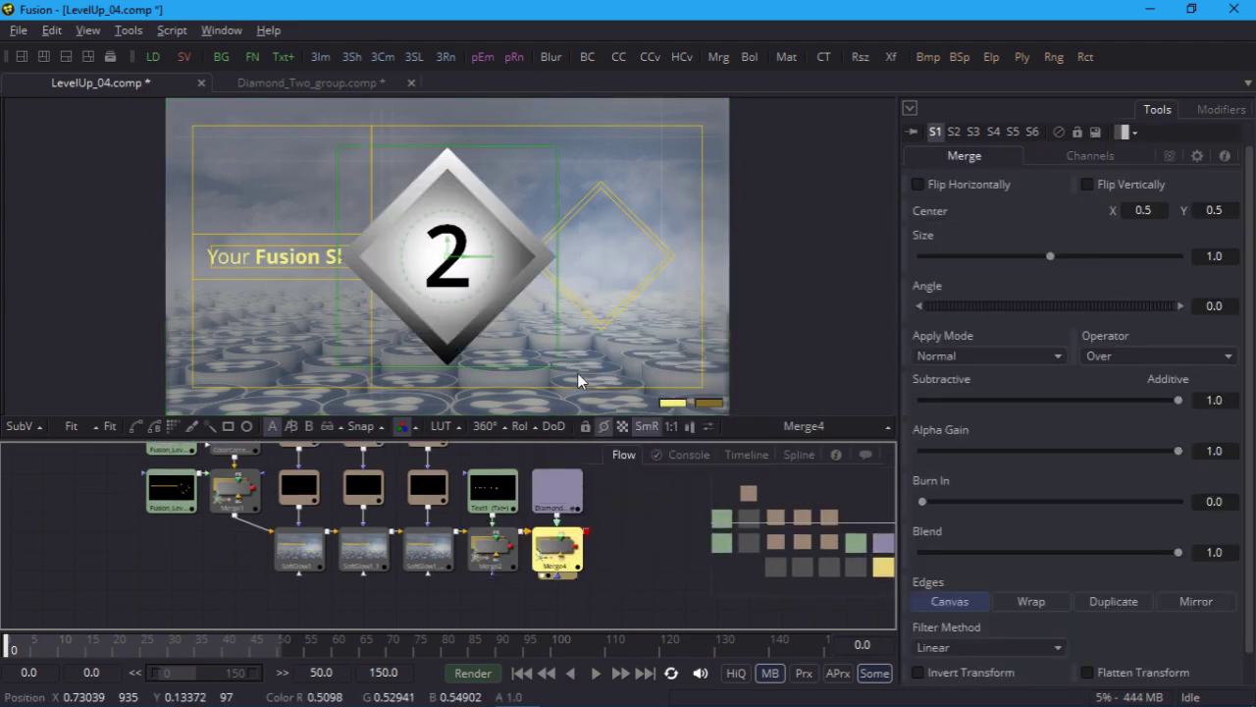
{"action": "left_click_drag", "start_coordinate": [461, 266], "coordinate": [626, 282]}
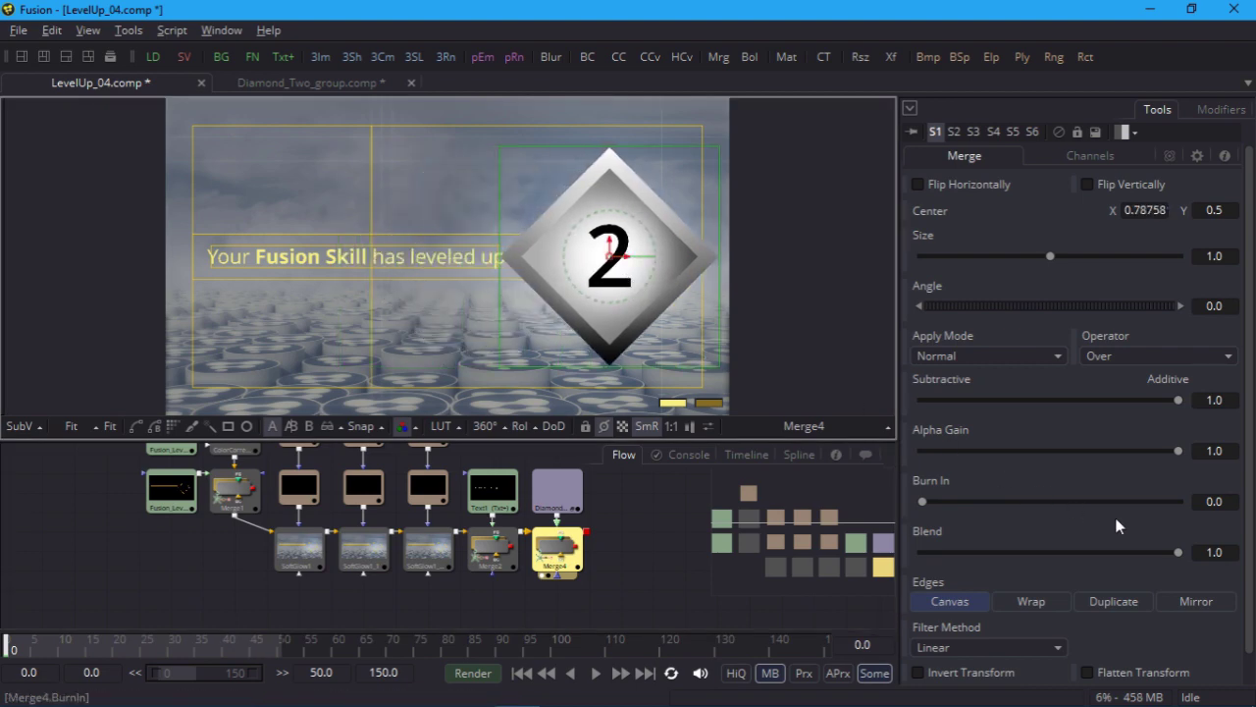
Step: Set Merge4's blend to about 0.522 and fit the diamond to the yellow outline with size 0.691 and centre X 0.7723
{"action": "left_click_drag", "start_coordinate": [1178, 551], "coordinate": [1056, 552]}
{"action": "scroll", "coordinate": [563, 309], "scroll_direction": "up", "scroll_amount": 4}
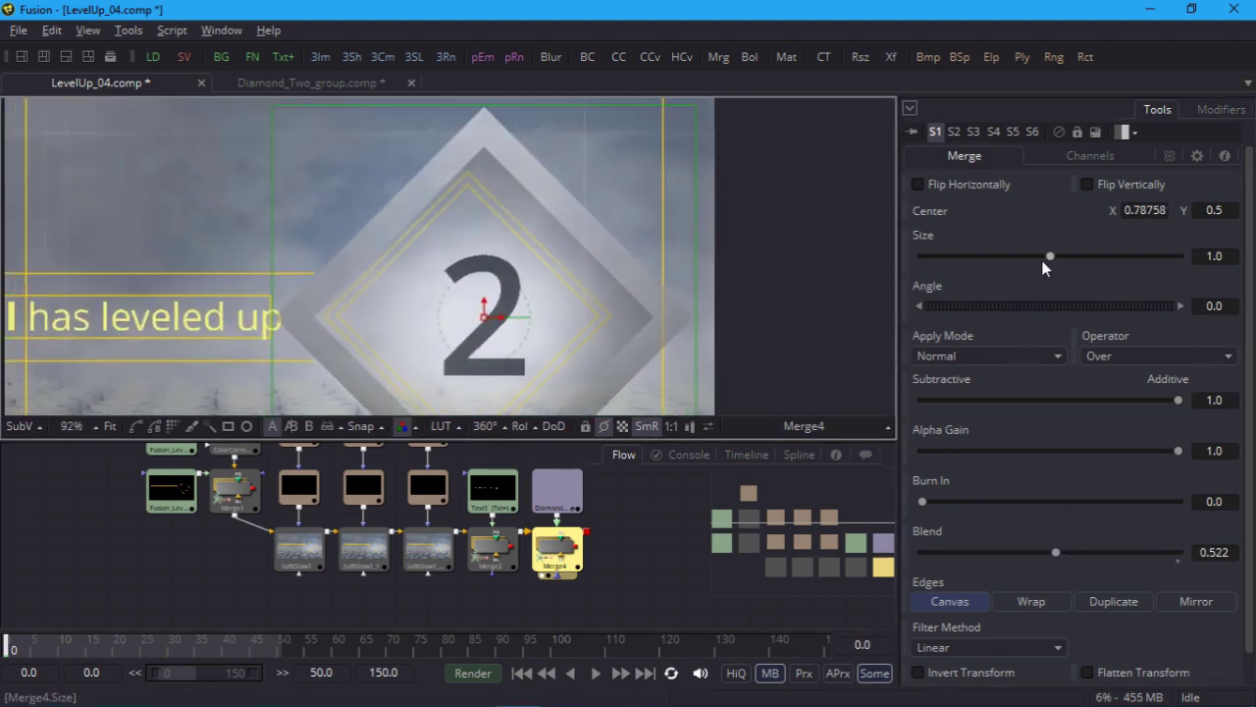
{"action": "left_click_drag", "start_coordinate": [1044, 257], "coordinate": [1010, 257]}
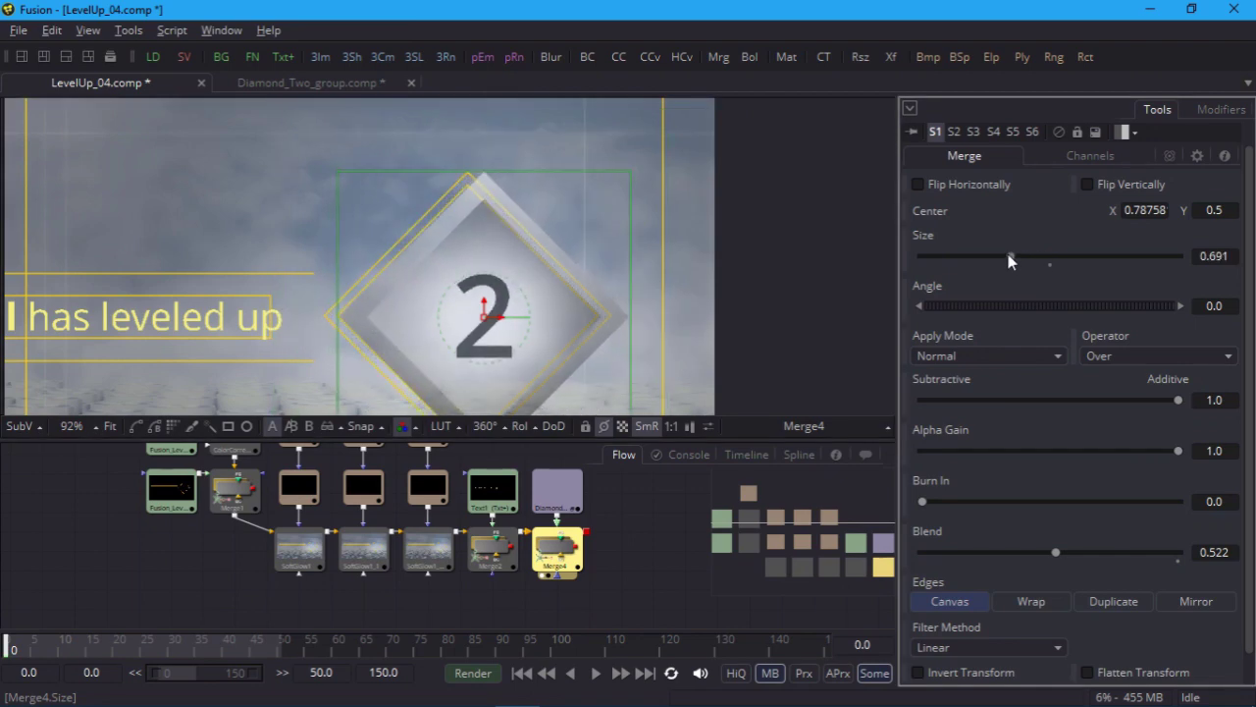
{"action": "left_click_drag", "start_coordinate": [498, 324], "coordinate": [488, 326]}
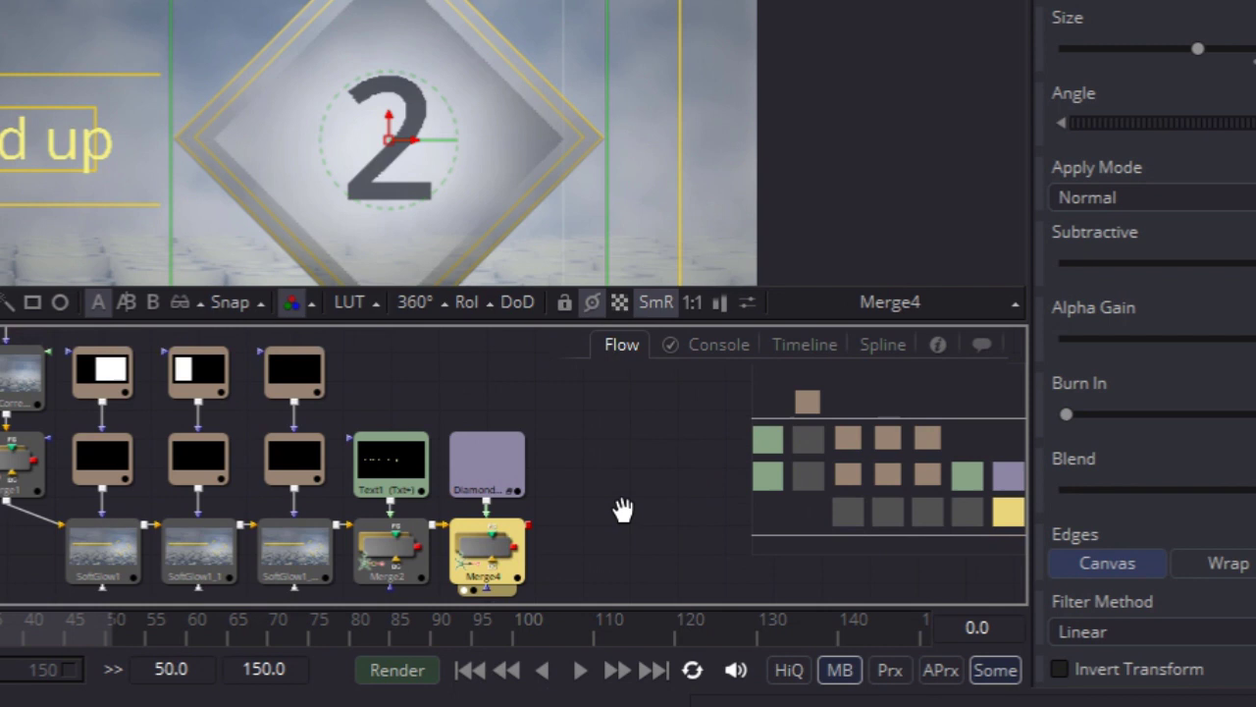
Step: Expand the Diamond_Two group in the flow and rename its first rectangle mask Outer_Diamond
{"action": "left_click_drag", "start_coordinate": [623, 508], "coordinate": [604, 537]}
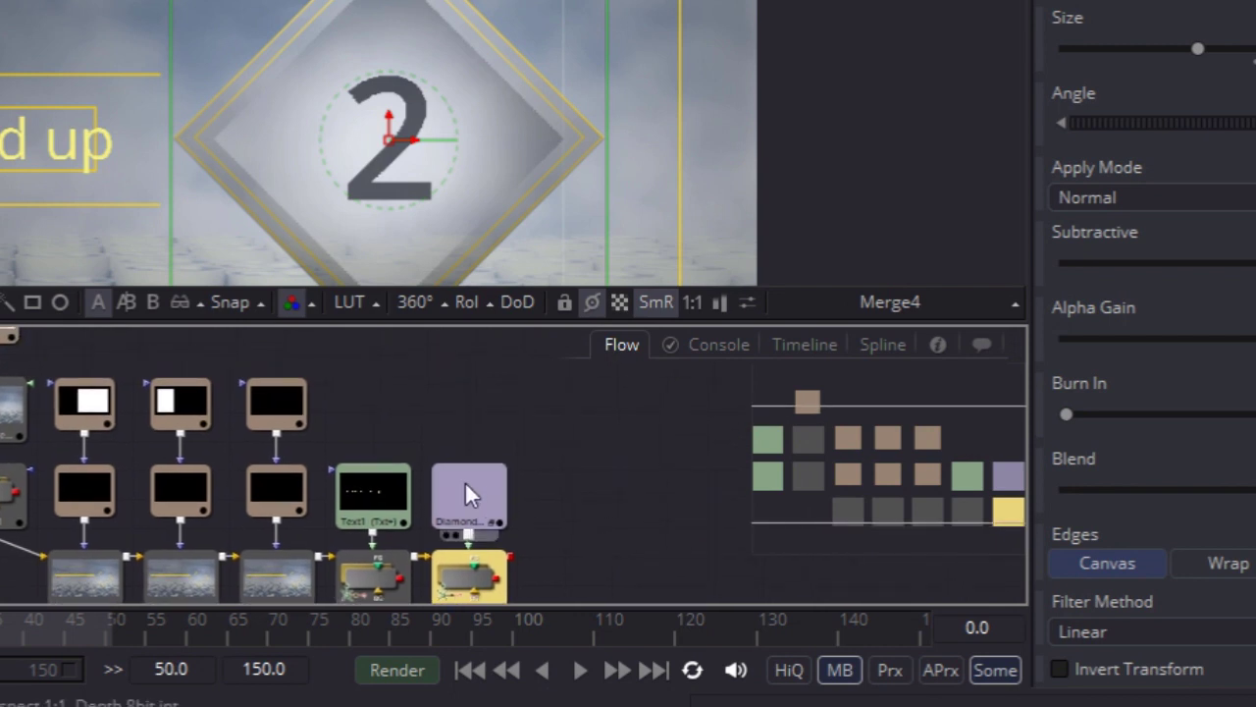
{"action": "double_click", "coordinate": [454, 482]}
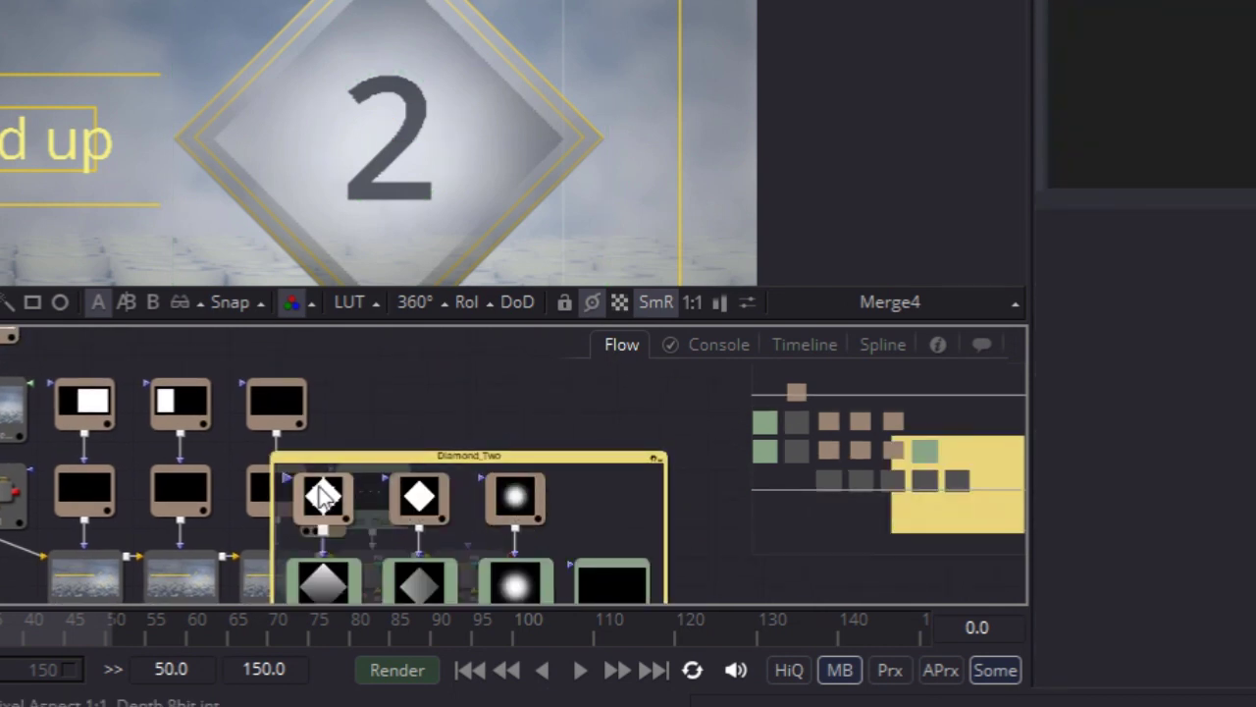
{"action": "left_click", "coordinate": [323, 495]}
{"action": "key", "text": "F2"}
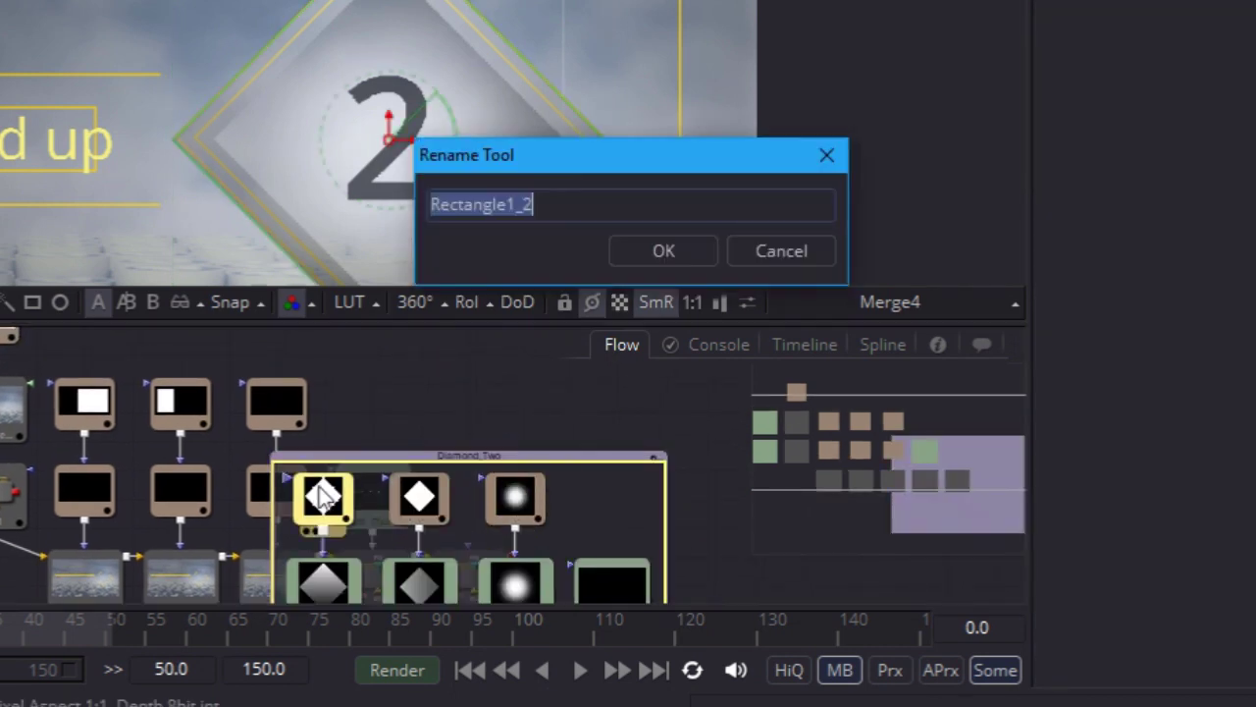
{"action": "type", "text": "Outer_Diamond"}
{"action": "key", "text": "Return"}
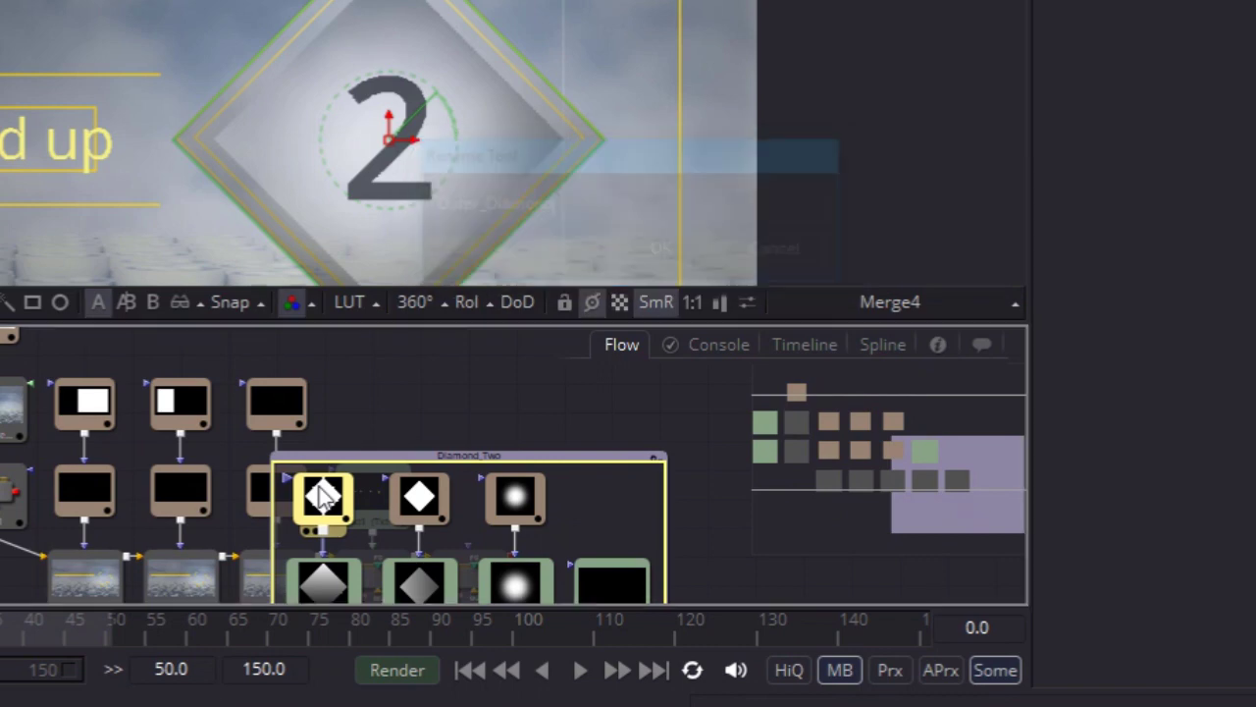
Step: Rename the second rectangle mask in the Diamond_Two group Inner_Diamond
{"action": "left_click", "coordinate": [419, 496]}
{"action": "key", "text": "F2"}
{"action": "type", "text": "Inner_"}
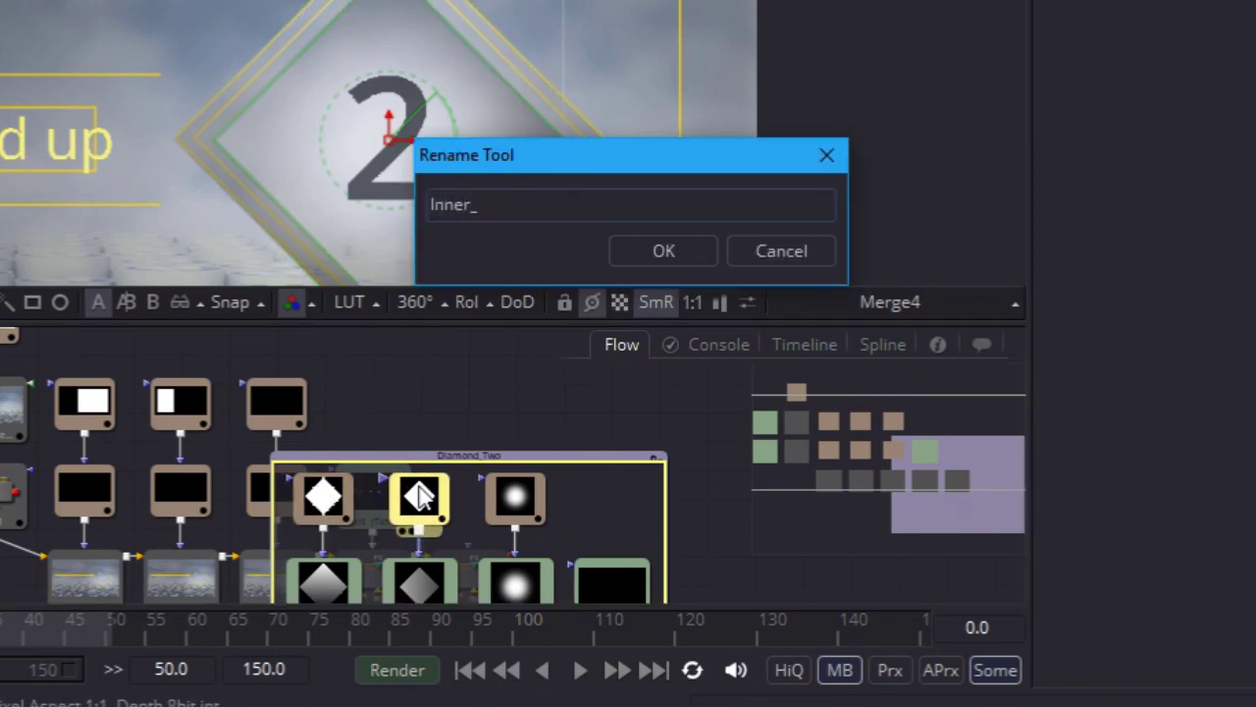
{"action": "type", "text": "Diamond"}
{"action": "key", "text": "Return"}
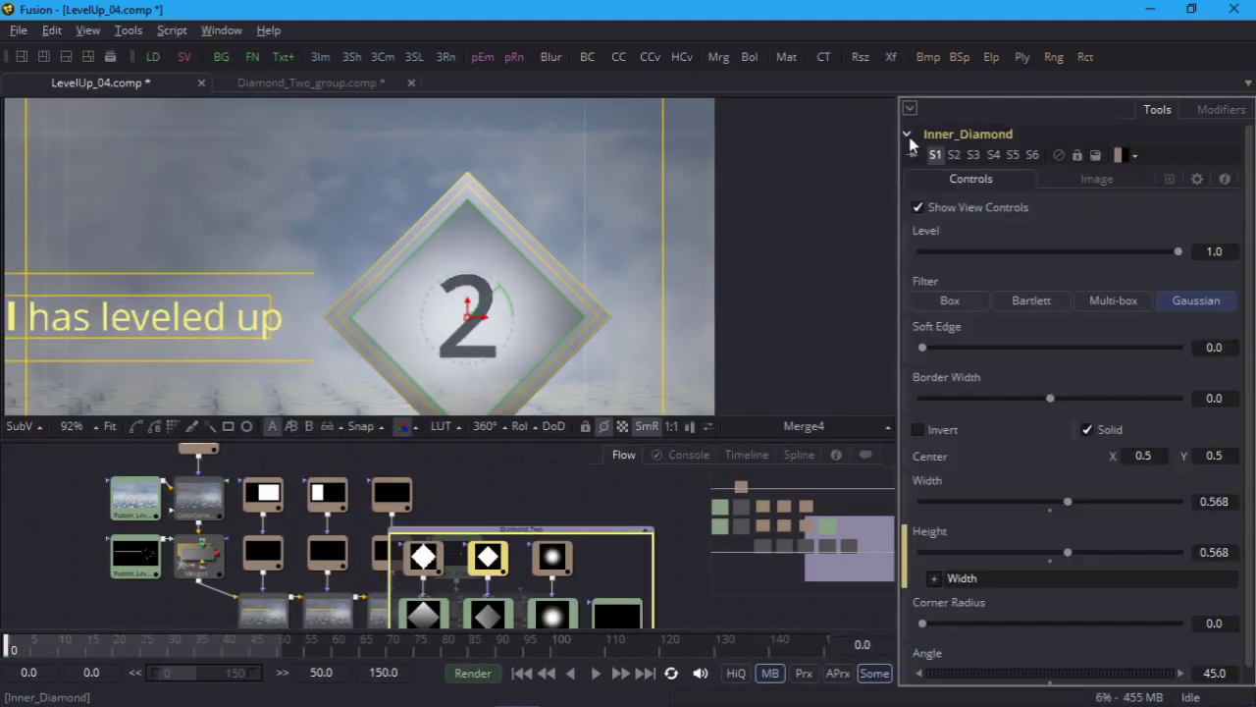
Step: Set the Inner_Diamond mask's width and height to 0.637 and collapse the Diamond_Two group
{"action": "left_click_drag", "start_coordinate": [1068, 501], "coordinate": [1084, 503]}
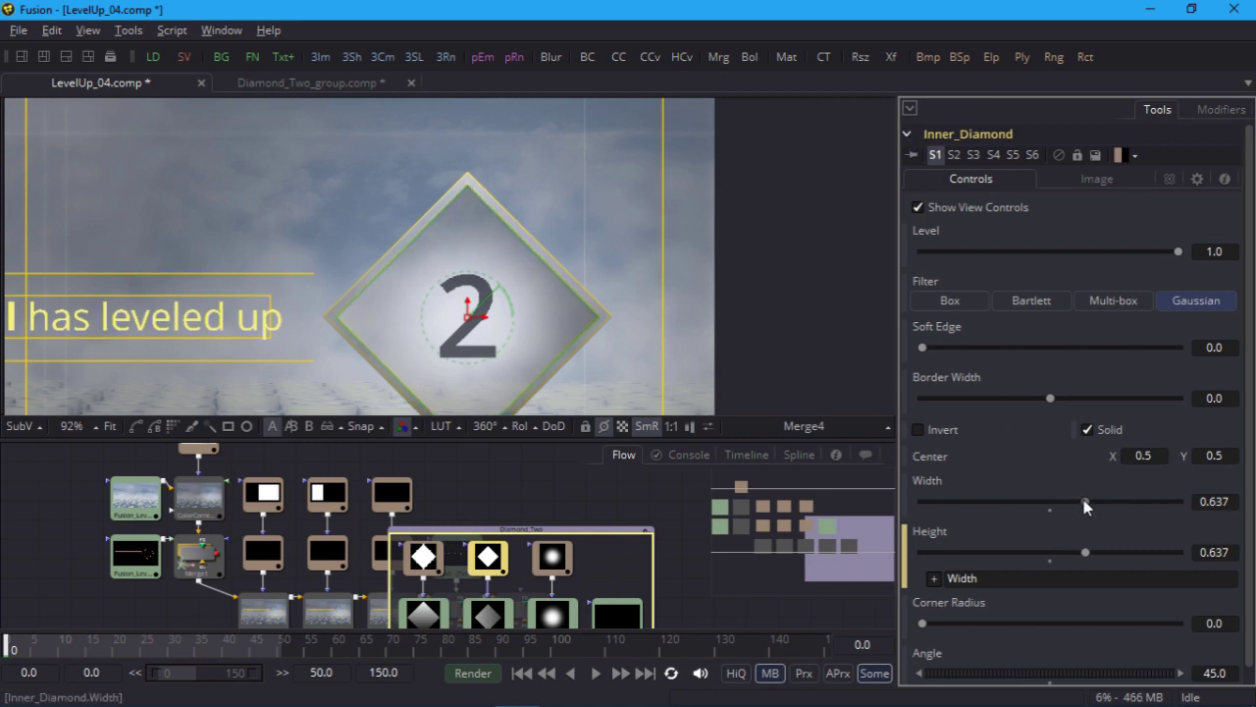
{"action": "scroll", "coordinate": [599, 525], "scroll_direction": "down", "scroll_amount": 1}
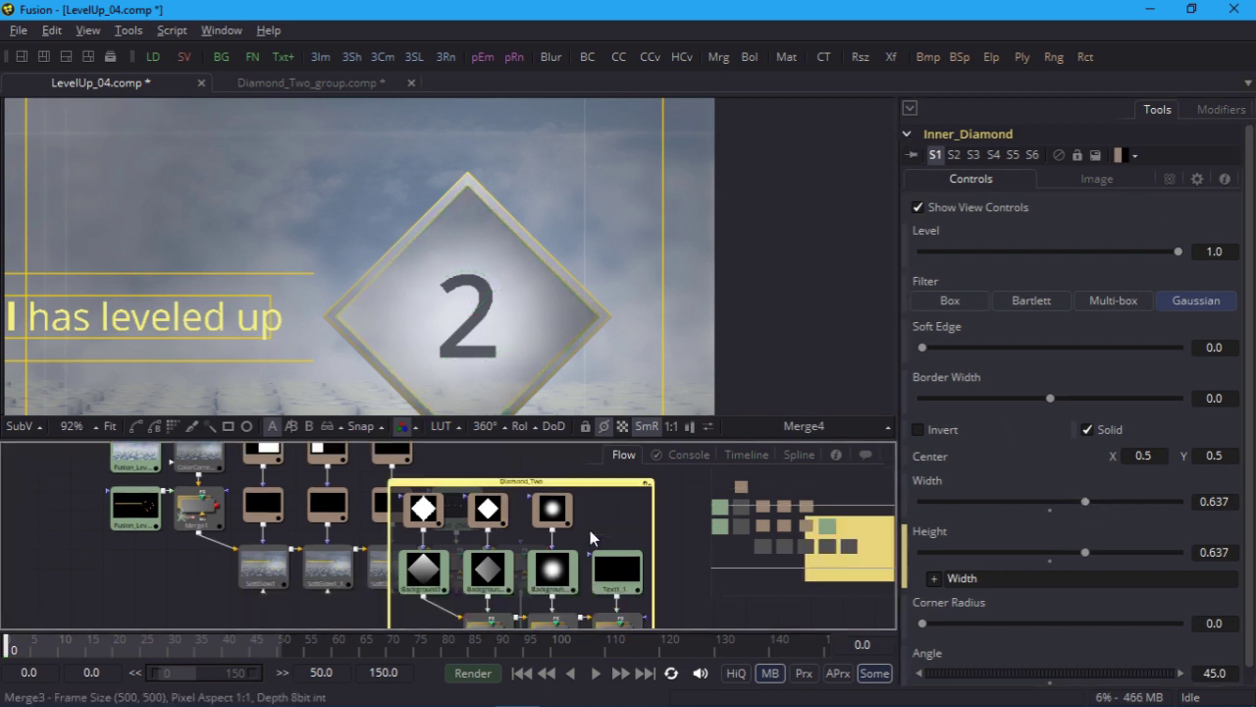
{"action": "left_click", "coordinate": [590, 530]}
{"action": "left_click", "coordinate": [646, 484]}
Step: Restore Merge4's blend to 1.0 and fit the whole composite in the viewer
{"action": "left_click", "coordinate": [520, 566]}
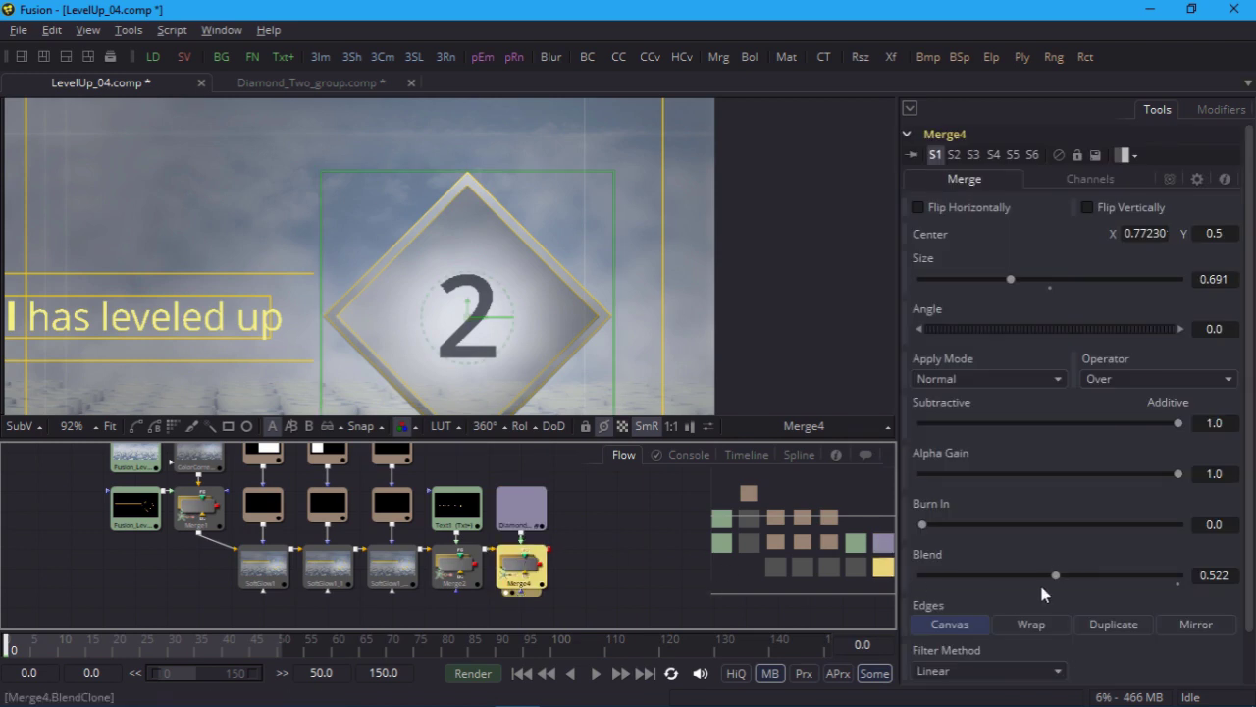
{"action": "left_click_drag", "start_coordinate": [1054, 575], "coordinate": [1177, 575]}
{"action": "left_click", "coordinate": [109, 425]}
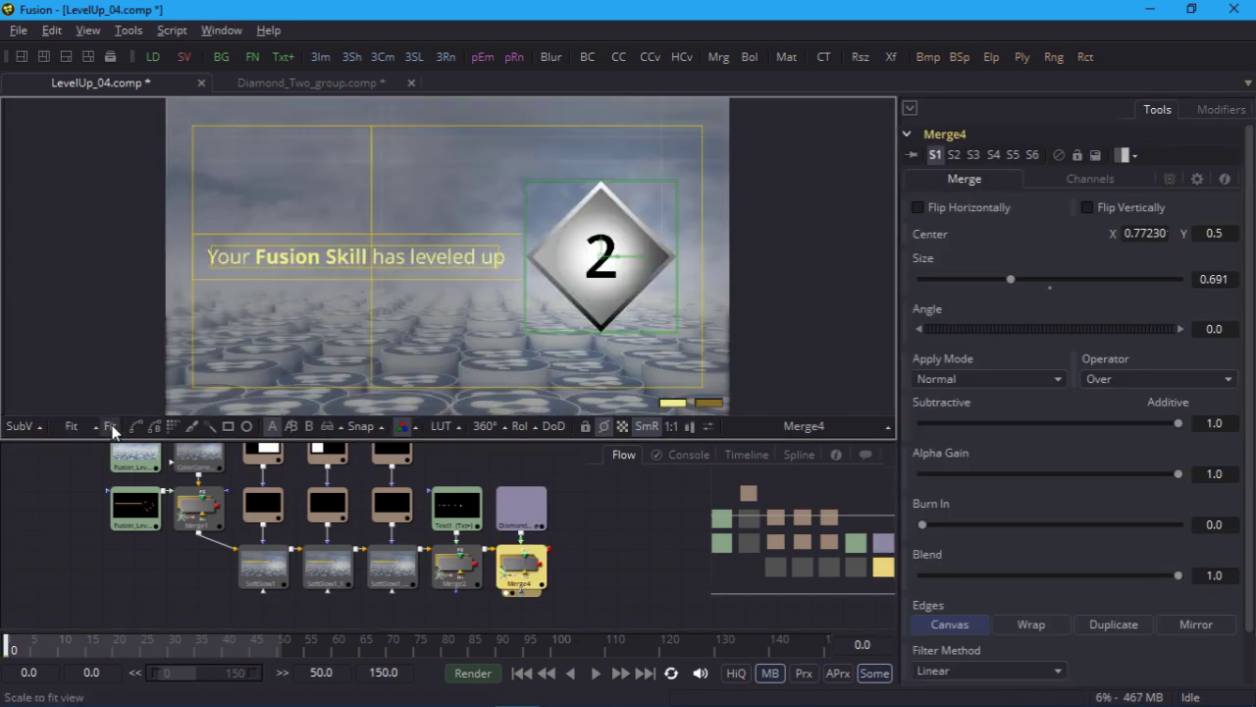
Step: Detach the Diamond_Two group from Merge4, set it apart in the flow, and show it in the viewer
{"action": "left_click_drag", "start_coordinate": [602, 527], "coordinate": [486, 594]}
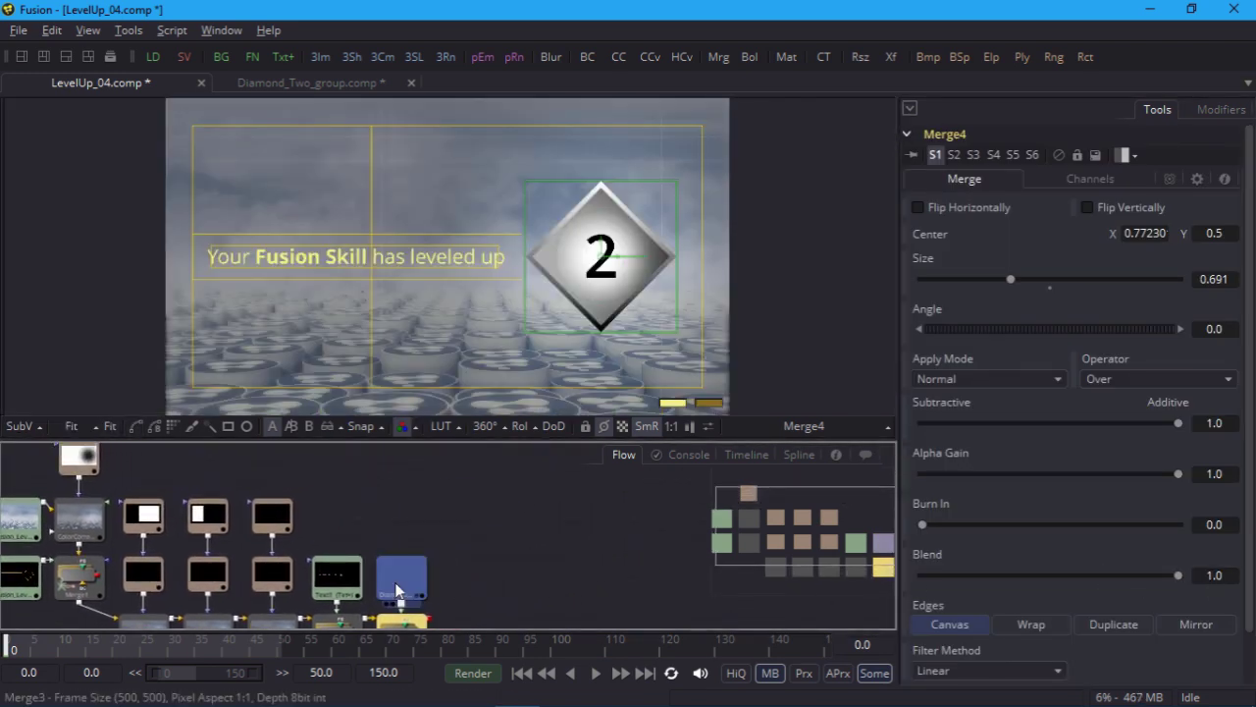
{"action": "left_click_drag", "start_coordinate": [401, 581], "coordinate": [453, 586]}
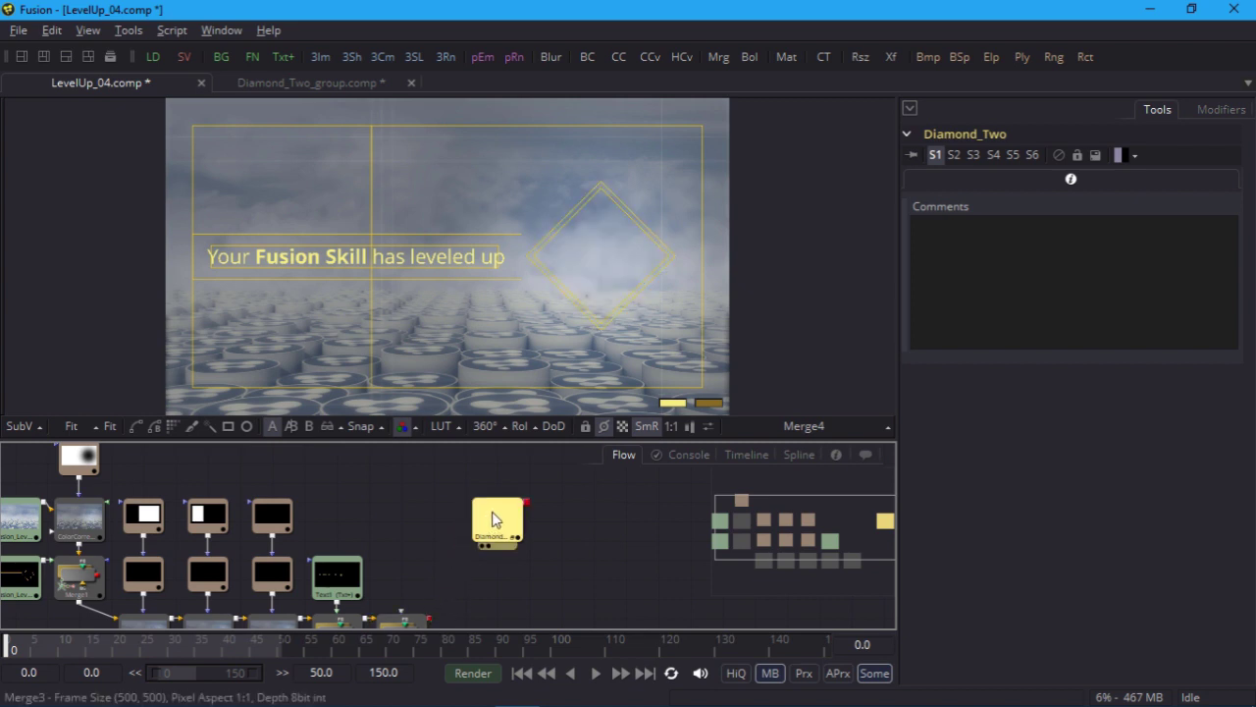
{"action": "left_click_drag", "start_coordinate": [496, 518], "coordinate": [512, 391]}
Step: Duplicate the Diamond_Two group and place the copy directly beside the original in the flow
{"action": "key", "text": "ctrl+c"}
{"action": "key", "text": "ctrl+v"}
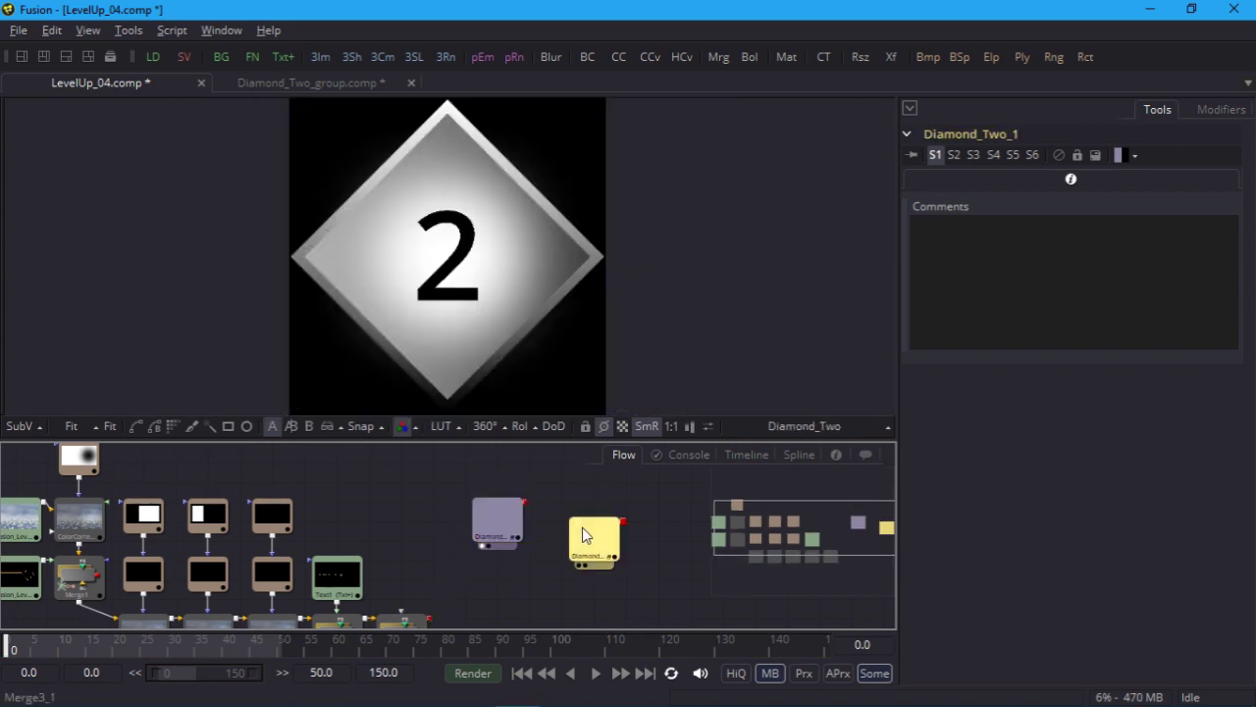
{"action": "left_click_drag", "start_coordinate": [581, 527], "coordinate": [558, 520]}
Step: Rename the copied diamond group Diamond_Three
{"action": "key", "text": "F2"}
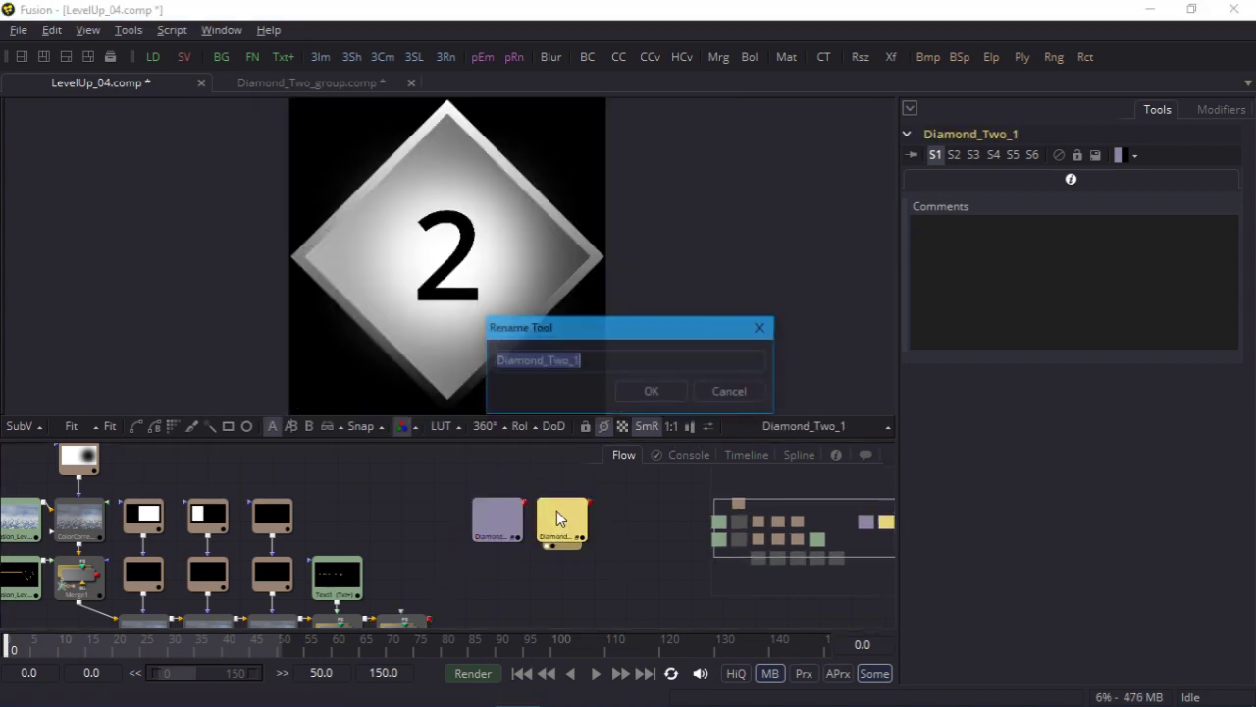
{"action": "key", "text": "End"}
{"action": "key", "text": "BackSpace"}
{"action": "key", "text": "BackSpace"}
{"action": "key", "text": "BackSpace"}
{"action": "key", "text": "BackSpace"}
{"action": "type", "text": "hree"}
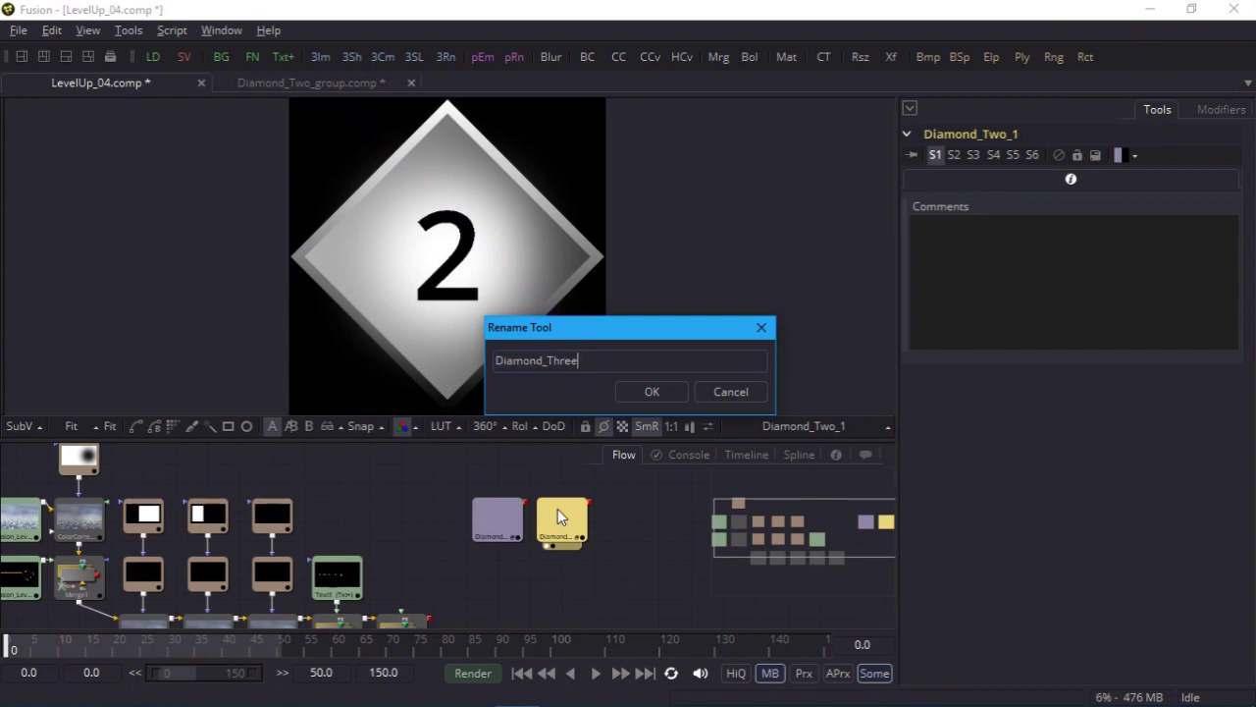
{"action": "key", "text": "Return"}
Step: Open the Diamond_Three group and change its Text1_1_1 styled text to 3
{"action": "double_click", "coordinate": [558, 513]}
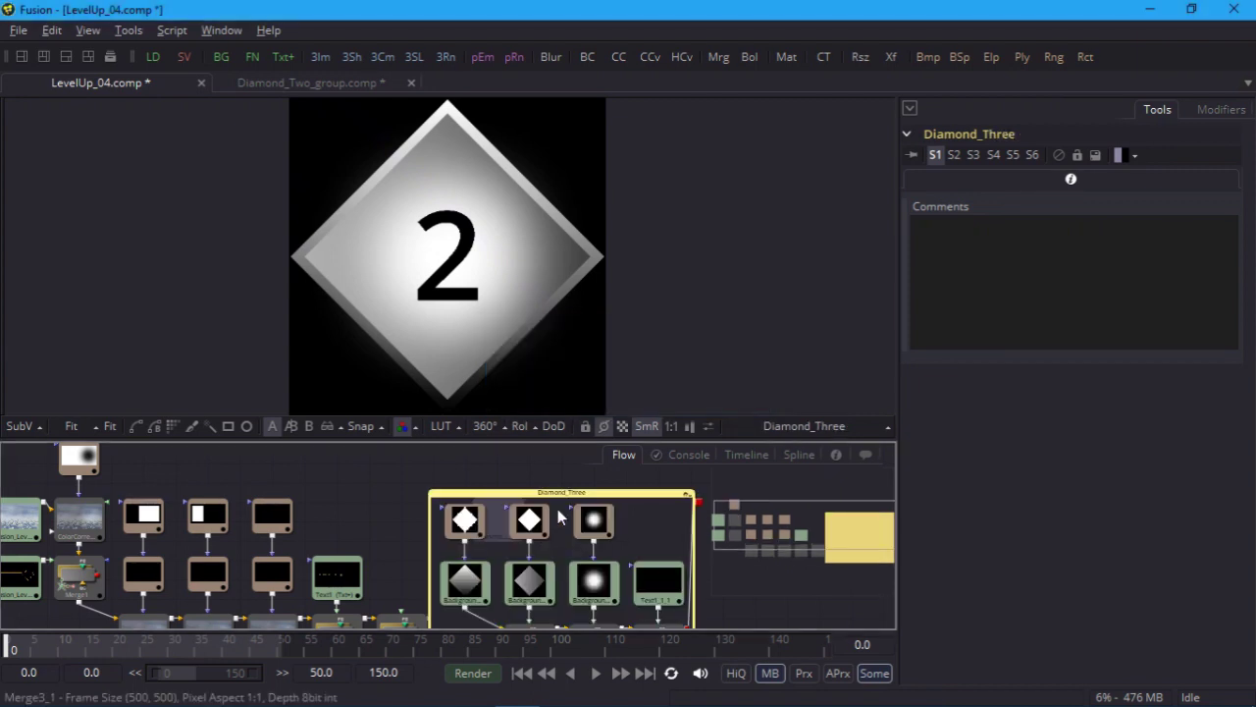
{"action": "left_click", "coordinate": [616, 533]}
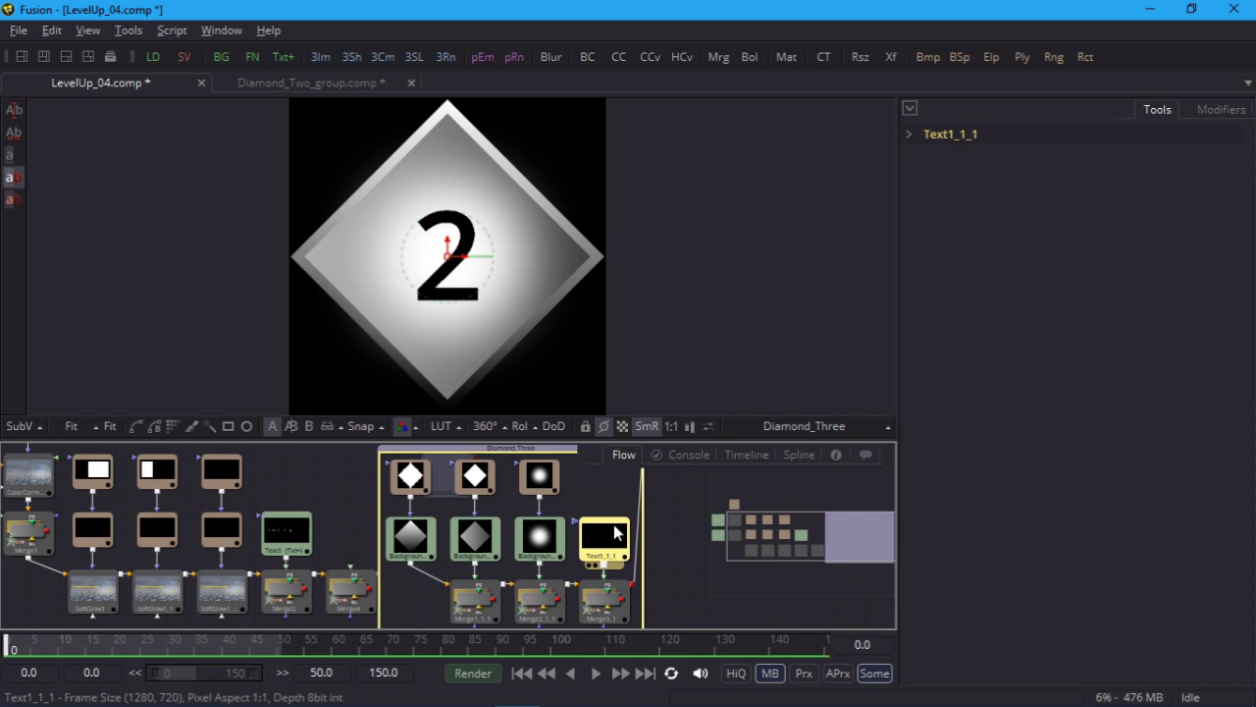
{"action": "left_click", "coordinate": [909, 136]}
{"action": "key", "text": "BackSpace"}
{"action": "type", "text": "3"}
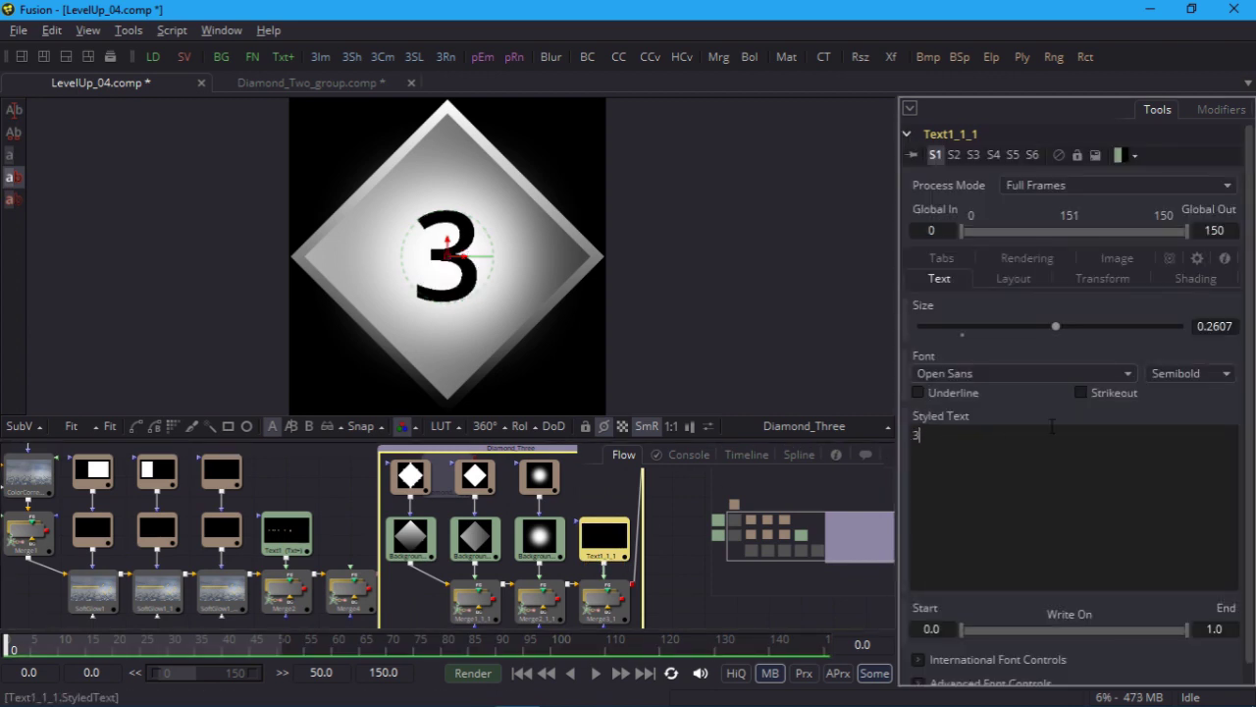
Step: Make the number white with a colour value of 1.0, and delete the radial highlight's mask, background and merge from Diamond_Three
{"action": "left_click", "coordinate": [1188, 277]}
{"action": "scroll", "coordinate": [1106, 377], "scroll_direction": "down", "scroll_amount": 2}
{"action": "left_click", "coordinate": [940, 558]}
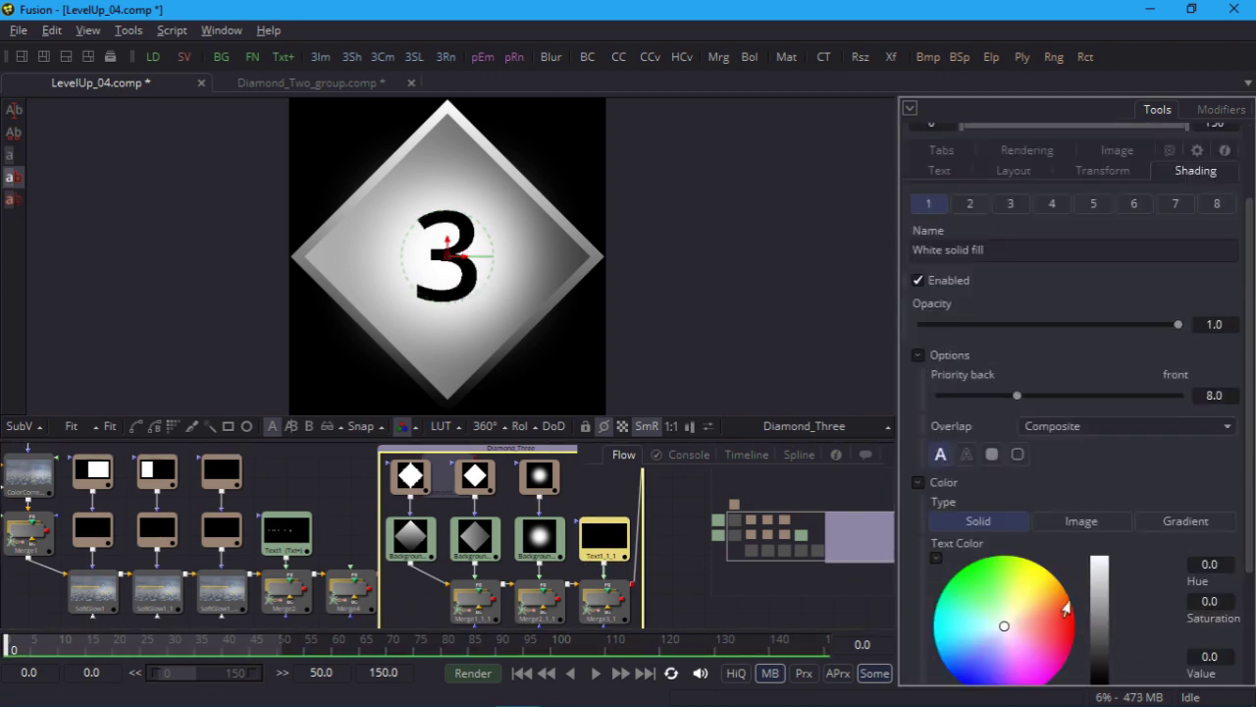
{"action": "left_click_drag", "start_coordinate": [1098, 671], "coordinate": [1097, 536]}
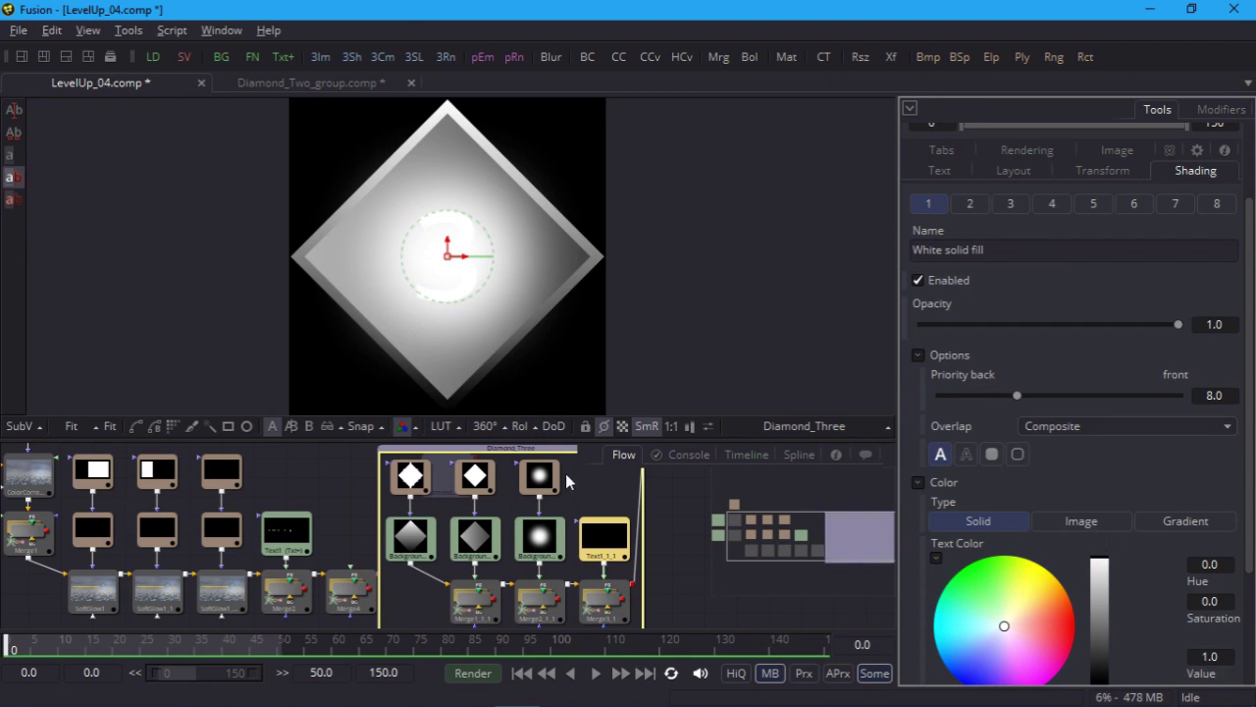
{"action": "left_click_drag", "start_coordinate": [567, 481], "coordinate": [526, 607]}
{"action": "key", "text": "Delete"}
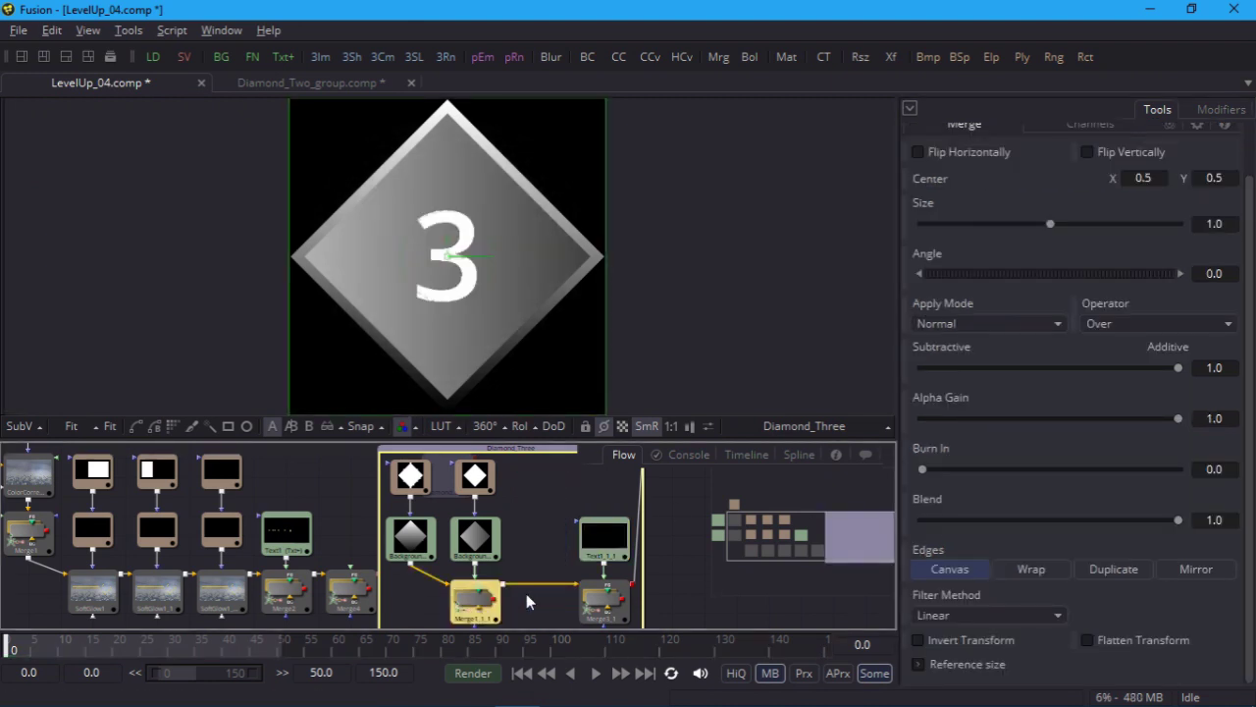
Step: Sample the pale yellow and dark gold swatches in the Merge2 view as the inner diamond background's left and right gradient colours
{"action": "left_click", "coordinate": [475, 537]}
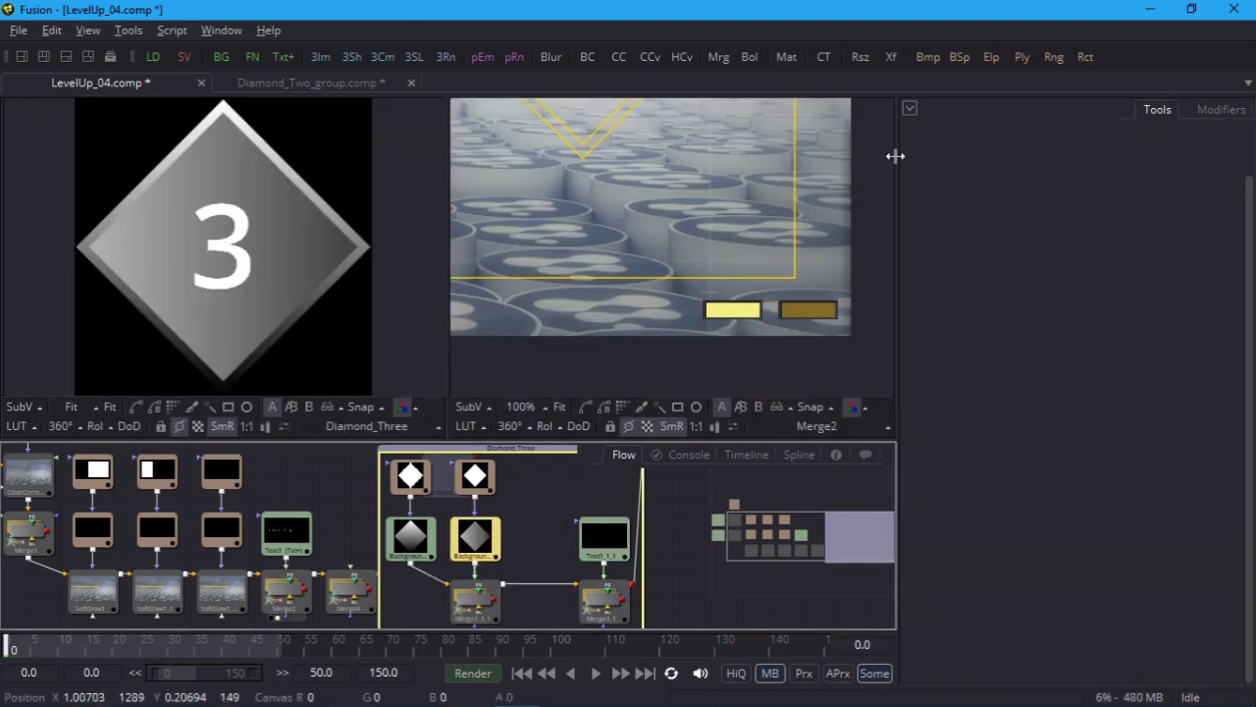
{"action": "left_click", "coordinate": [908, 137]}
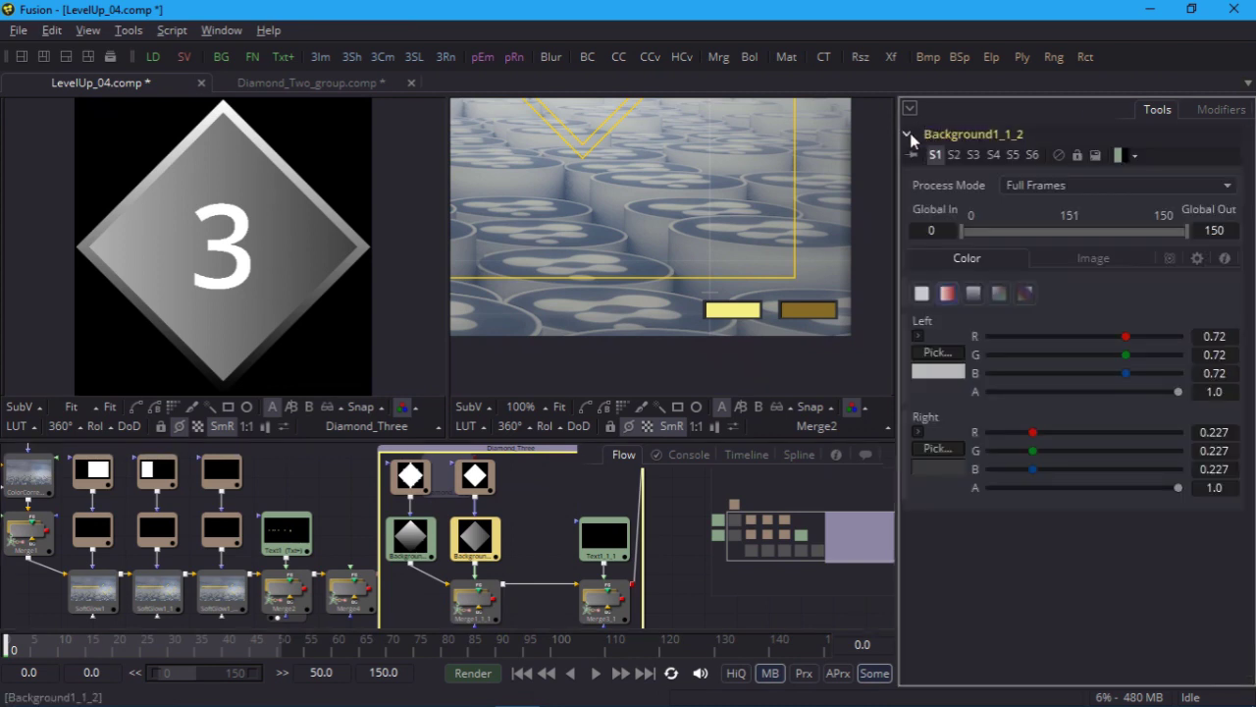
{"action": "left_click_drag", "start_coordinate": [940, 358], "coordinate": [751, 312]}
{"action": "left_click_drag", "start_coordinate": [851, 342], "coordinate": [814, 309]}
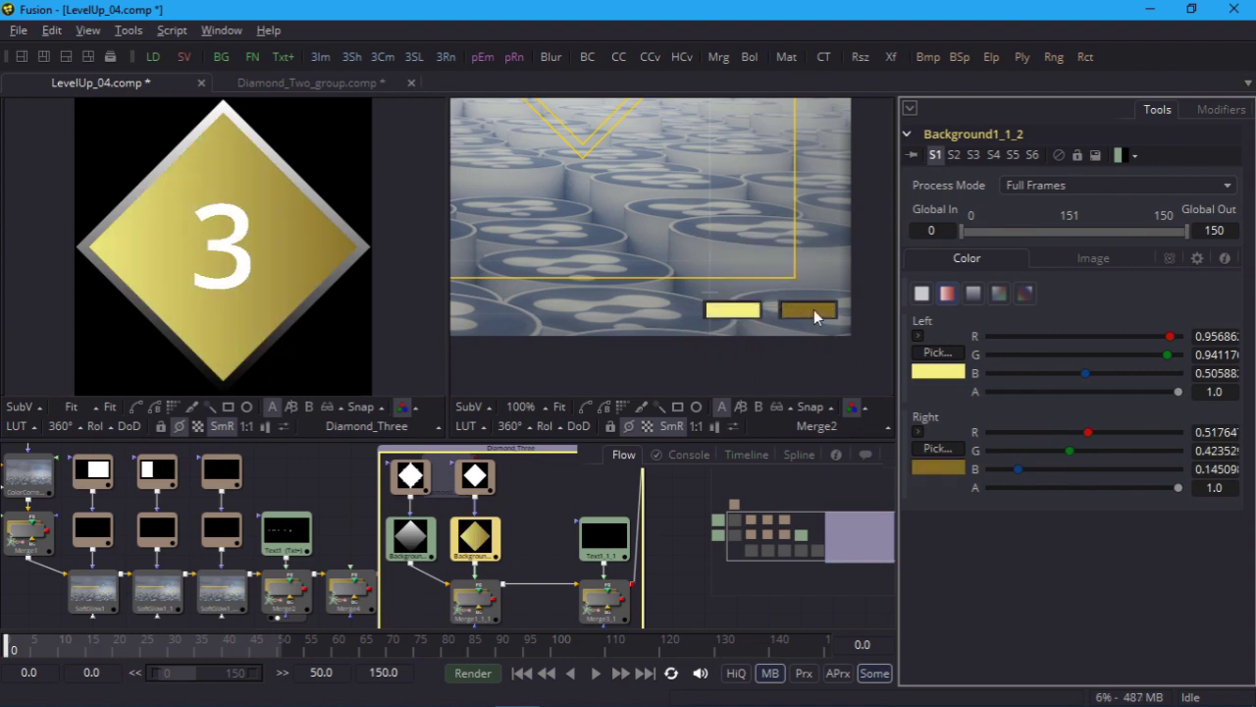
Step: Switch the outer diamond's Background1_2 to a solid white fill and return to the single-viewer layout
{"action": "left_click", "coordinate": [410, 536]}
{"action": "left_click", "coordinate": [908, 138]}
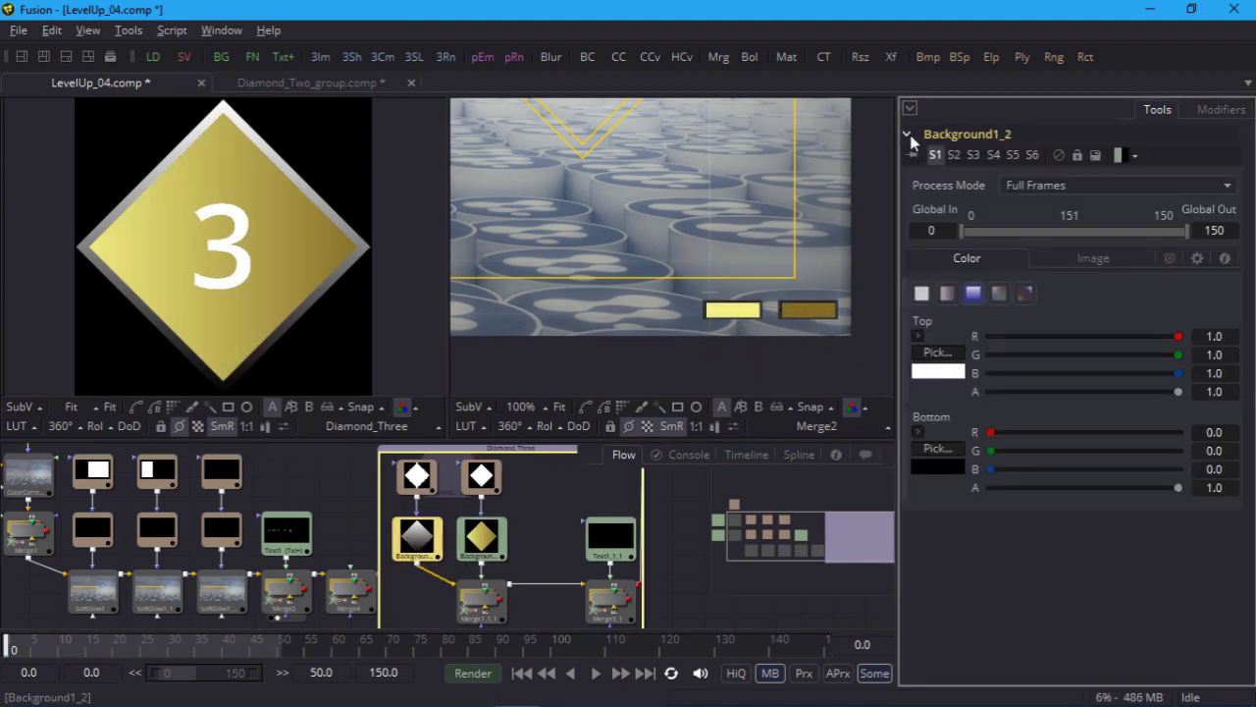
{"action": "left_click", "coordinate": [921, 294]}
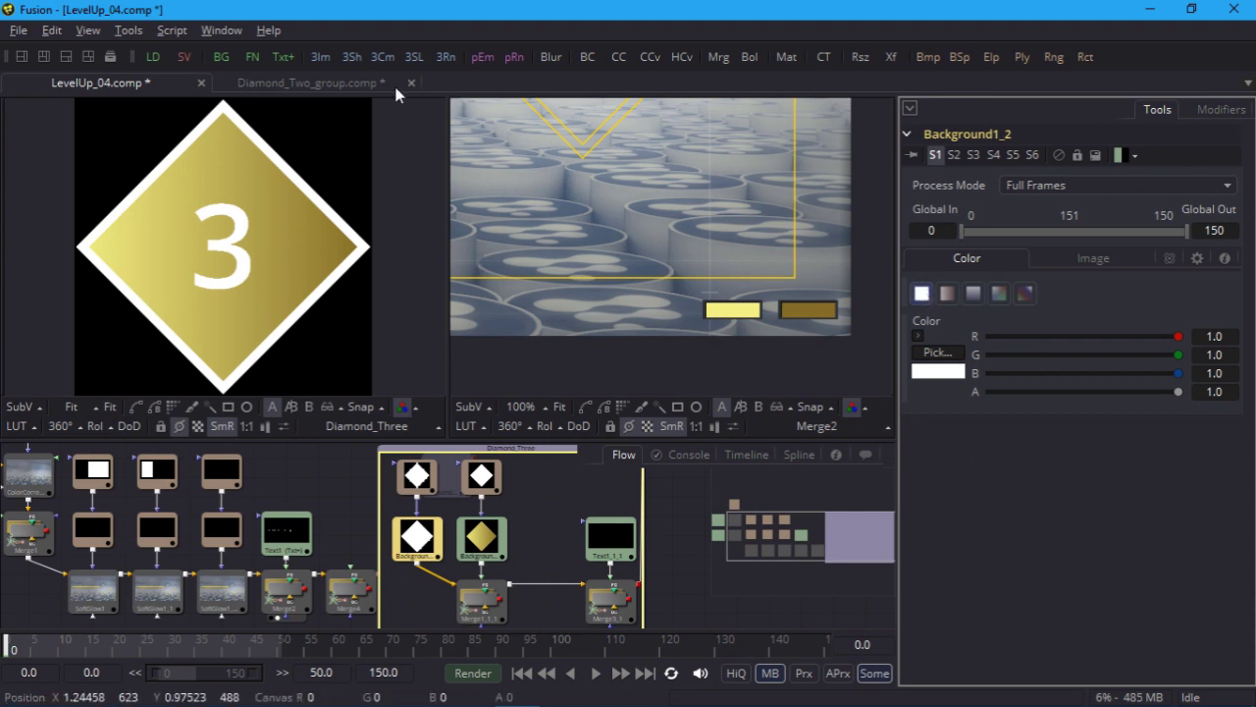
{"action": "left_click", "coordinate": [19, 56]}
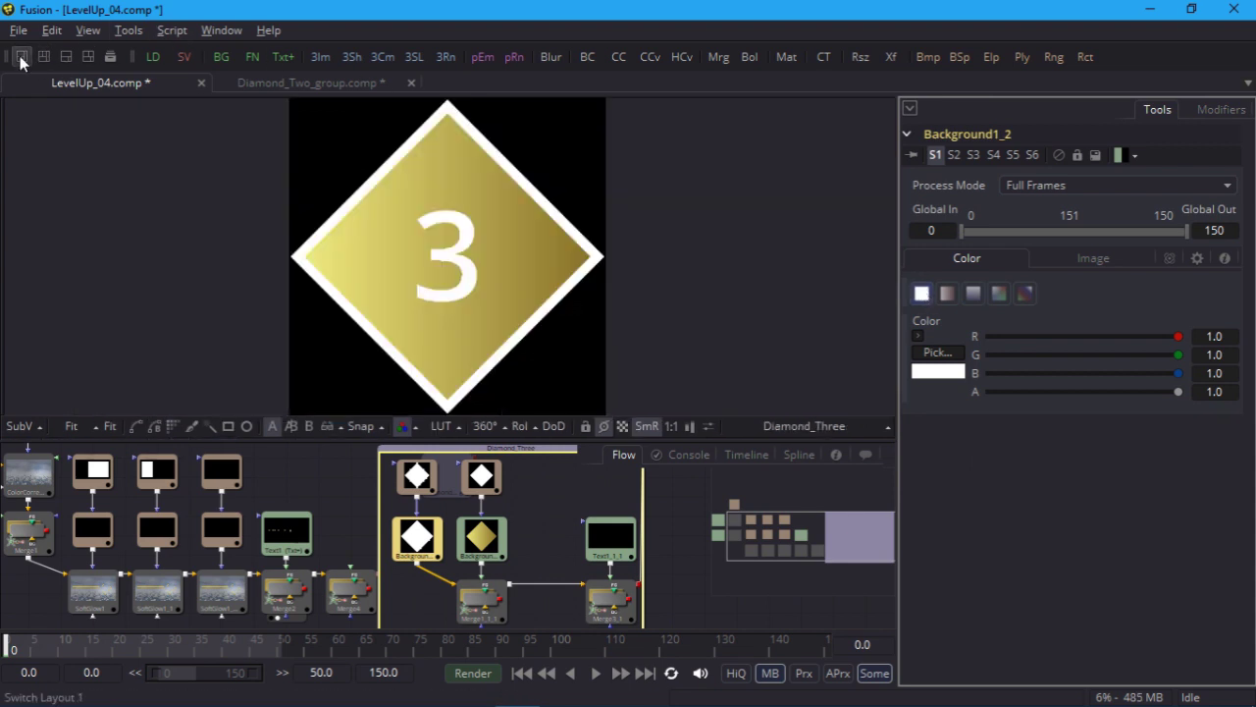
Step: Collapse the Diamond_Three group, add a Glow tool after it, place it directly beneath the group, and view it
{"action": "left_click", "coordinate": [509, 449]}
{"action": "double_click", "coordinate": [508, 449]}
{"action": "key", "text": "ctrl+space"}
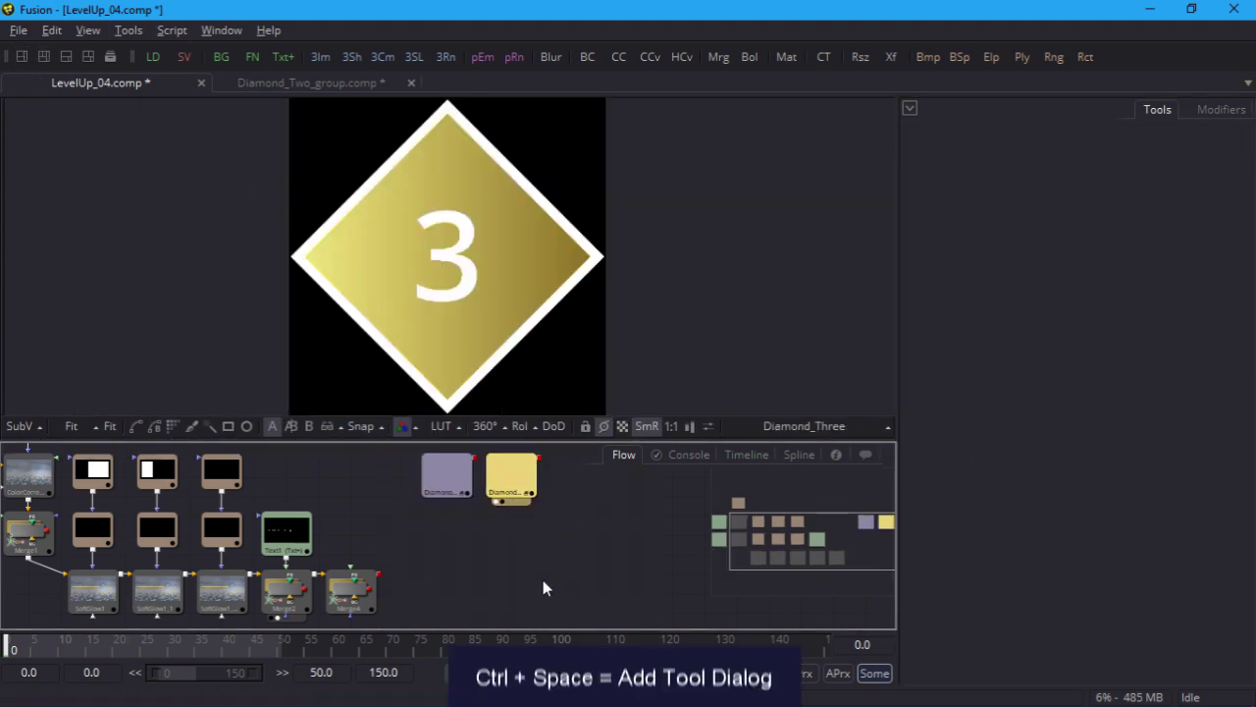
{"action": "type", "text": "glow"}
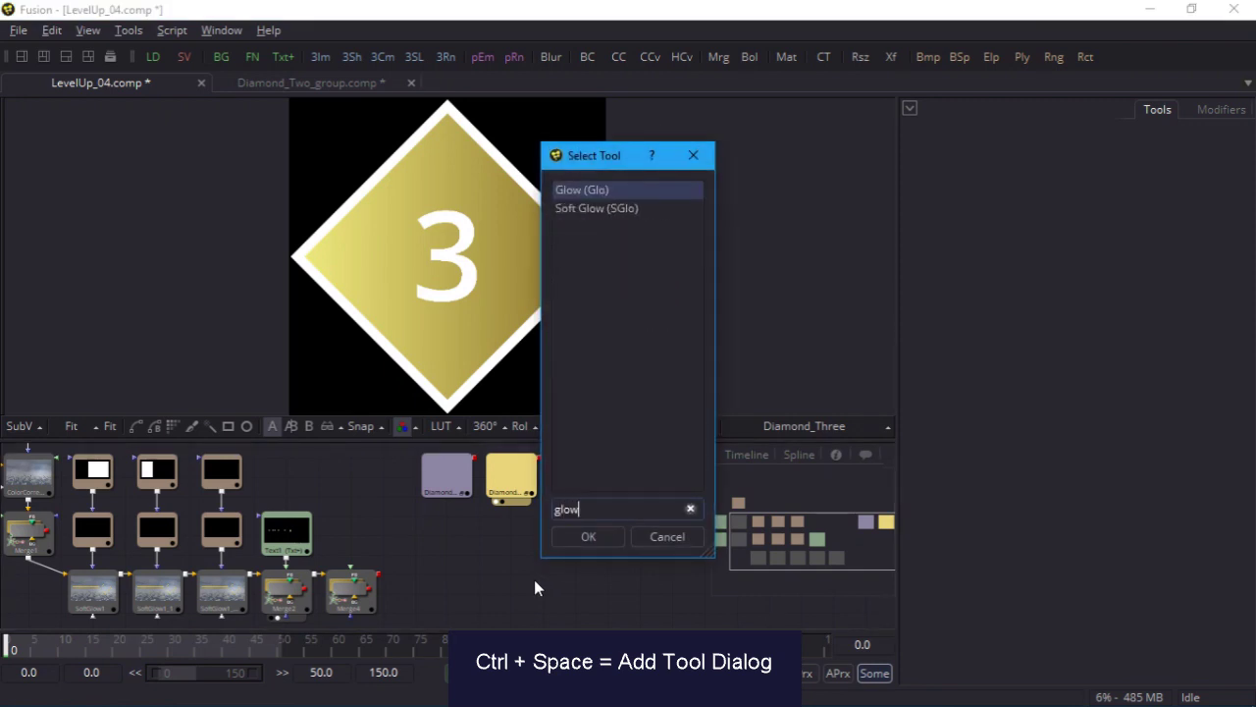
{"action": "left_click", "coordinate": [589, 536]}
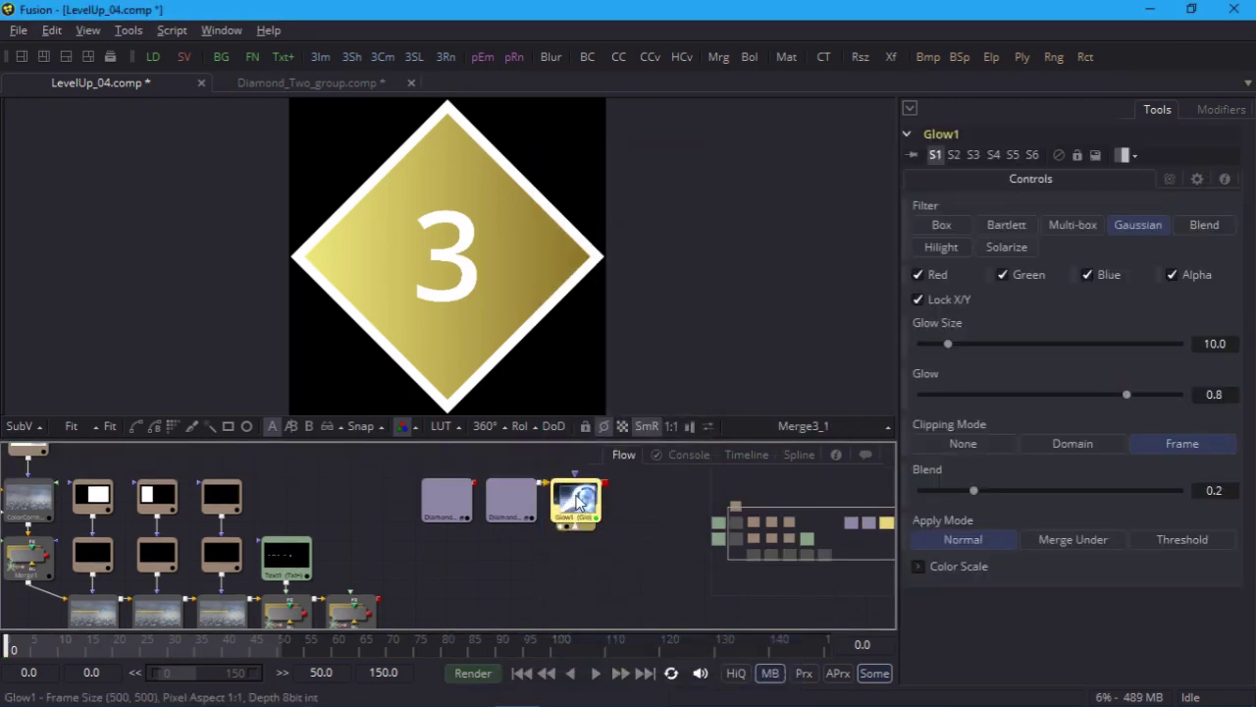
{"action": "left_click_drag", "start_coordinate": [576, 502], "coordinate": [510, 557]}
{"action": "key", "text": "1"}
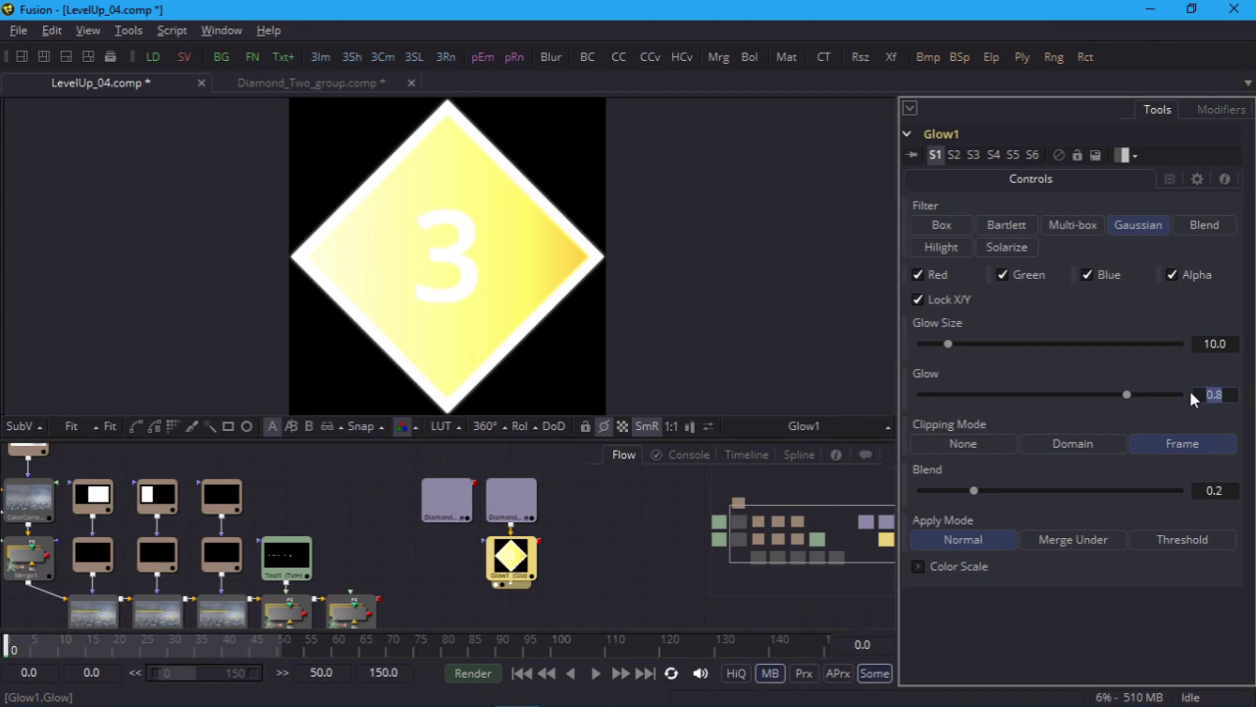
Step: Set the Glow amount of Glow1 to 0.4
{"action": "key", "text": "BackSpace"}
{"action": "type", "text": "4"}
{"action": "key", "text": "Tab"}
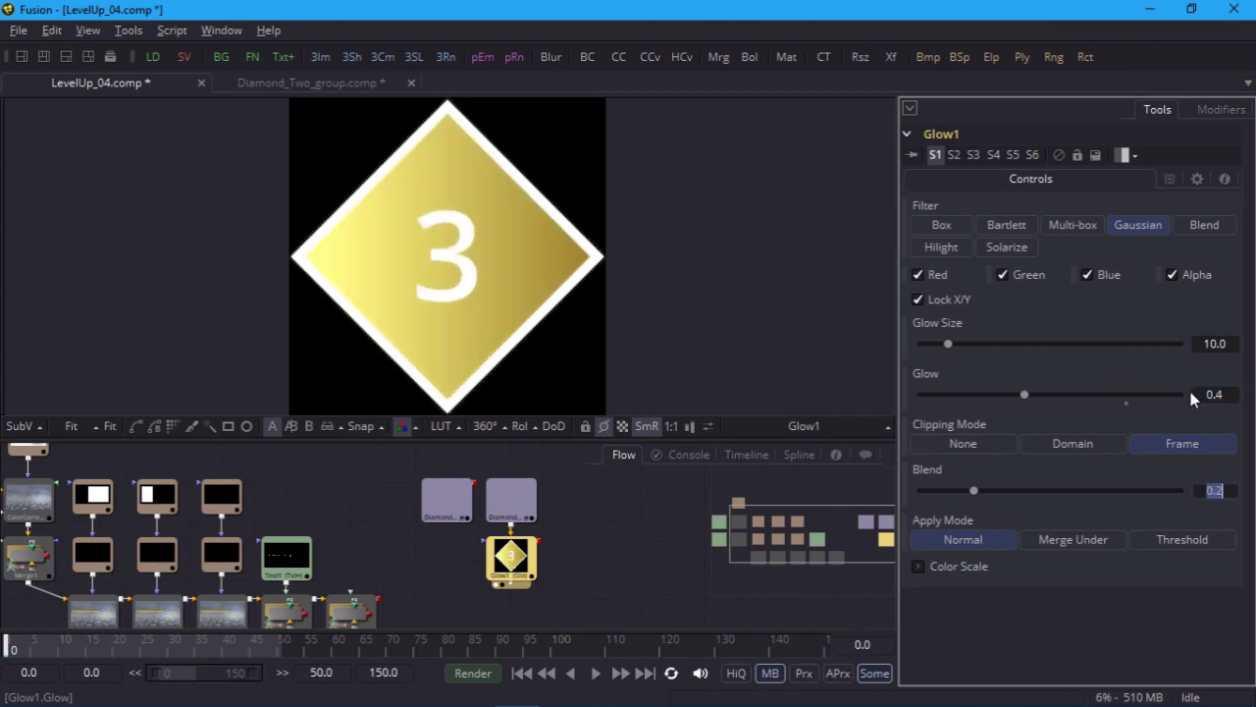
Step: Copy the Inner_Diamond_1, Outer_Diamond_1 and Background1_2 nodes from inside Diamond_Three, then collapse the group
{"action": "left_click", "coordinate": [517, 498]}
{"action": "double_click", "coordinate": [518, 503]}
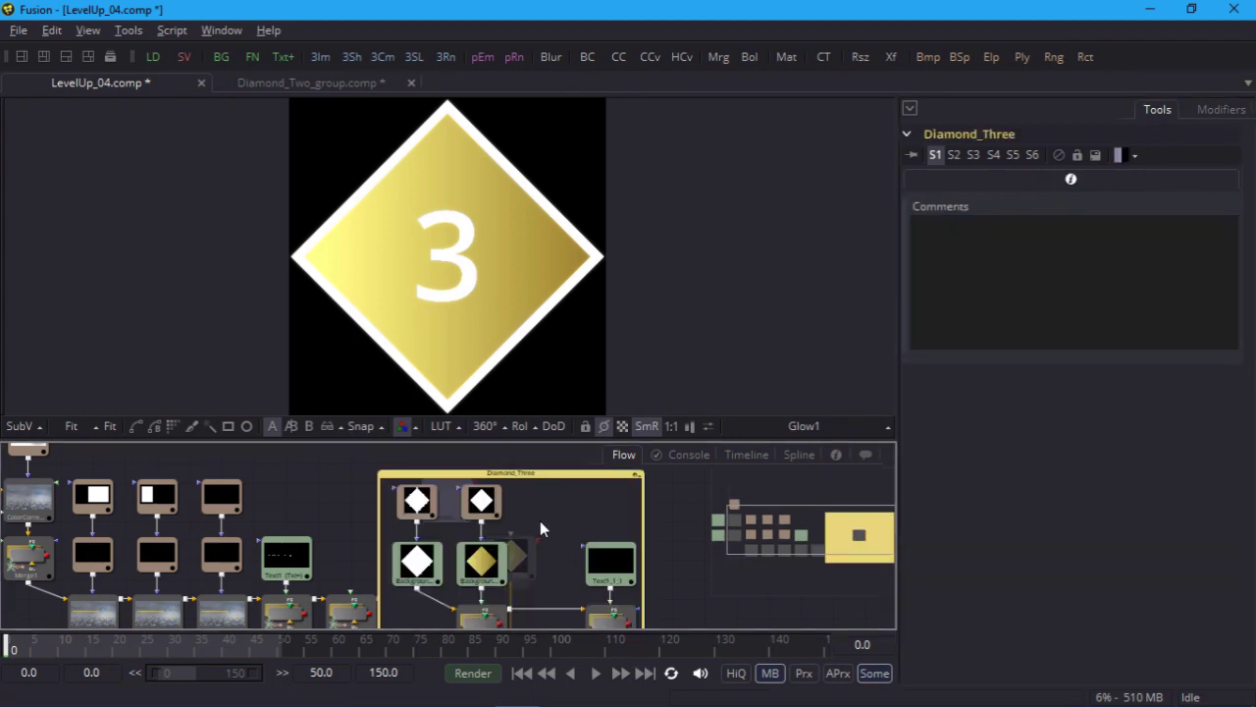
{"action": "left_click", "coordinate": [481, 501]}
{"action": "left_click", "coordinate": [417, 502], "text": "ctrl"}
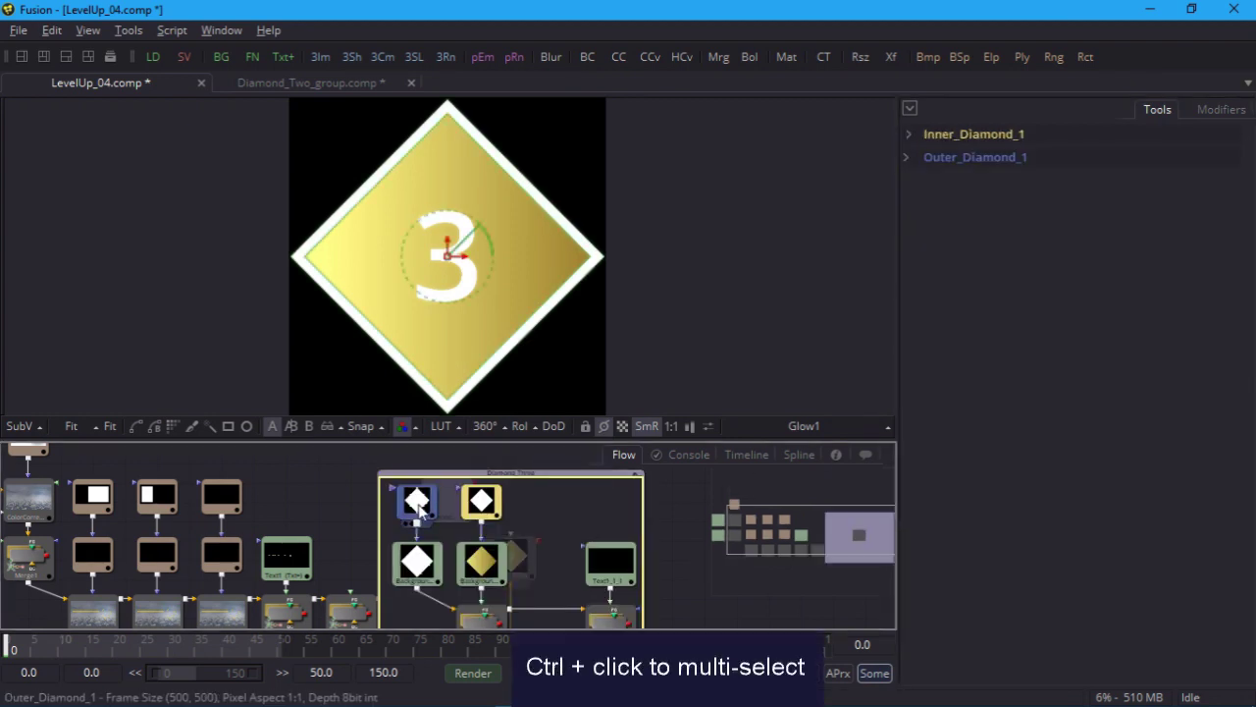
{"action": "left_click", "coordinate": [412, 569], "text": "ctrl"}
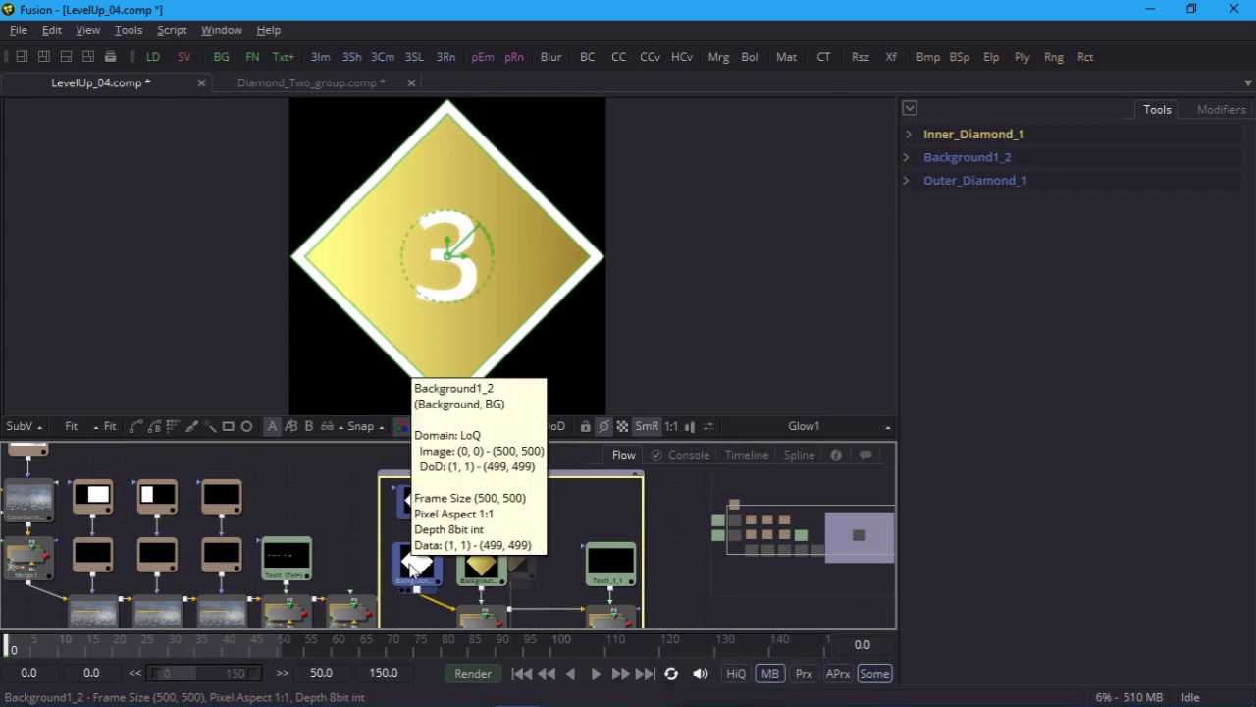
{"action": "left_click", "coordinate": [566, 476]}
{"action": "double_click", "coordinate": [566, 476]}
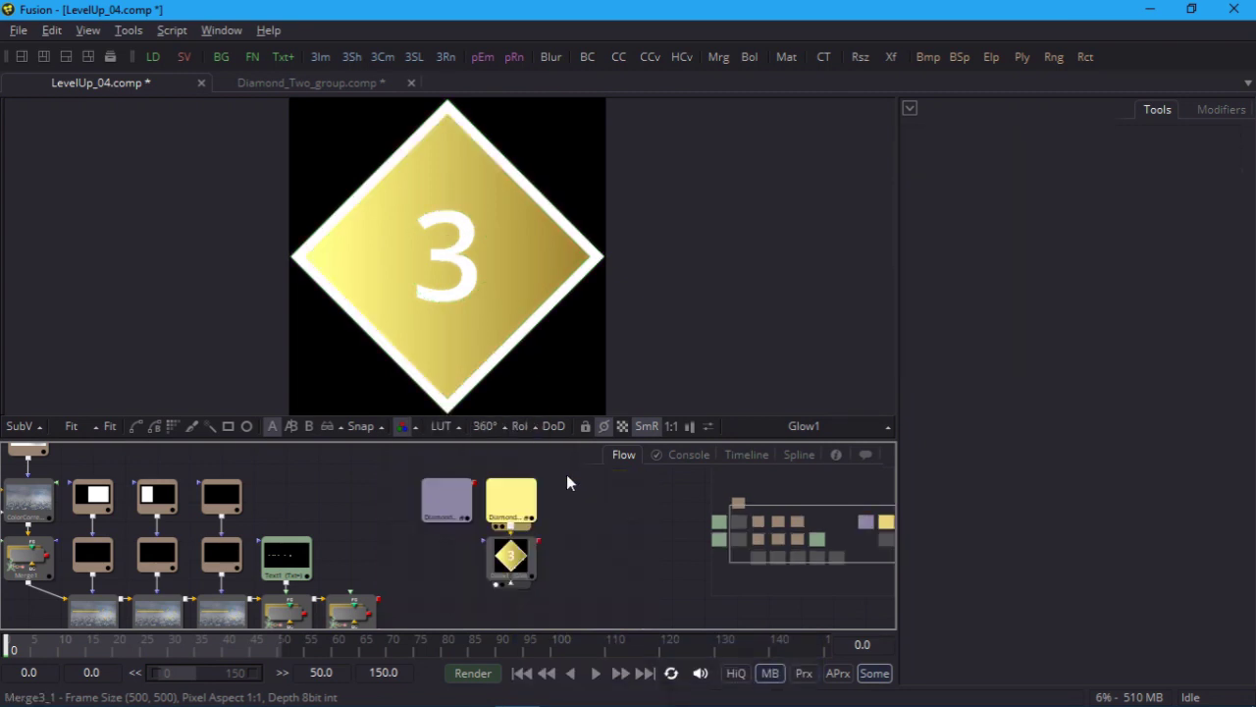
Step: Paste the copied diamond nodes beside Diamond_Three, view the pasted background, and turn on the checker underlay
{"action": "left_click", "coordinate": [577, 523]}
{"action": "key", "text": "ctrl+v"}
{"action": "left_click_drag", "start_coordinate": [510, 585], "coordinate": [535, 358]}
{"action": "left_click", "coordinate": [623, 426]}
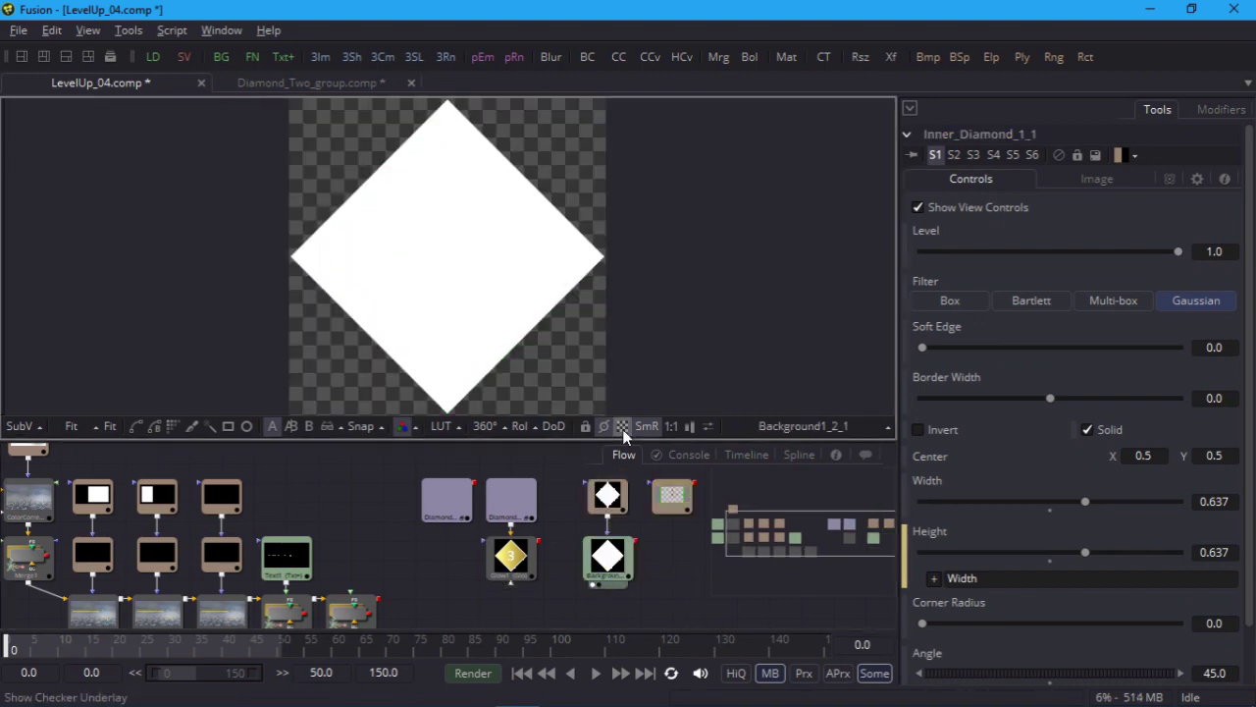
Step: Insert the pasted inner diamond mask between the outer diamond mask and its background, and set its Paint Mode to Subtract
{"action": "left_click", "coordinate": [675, 501]}
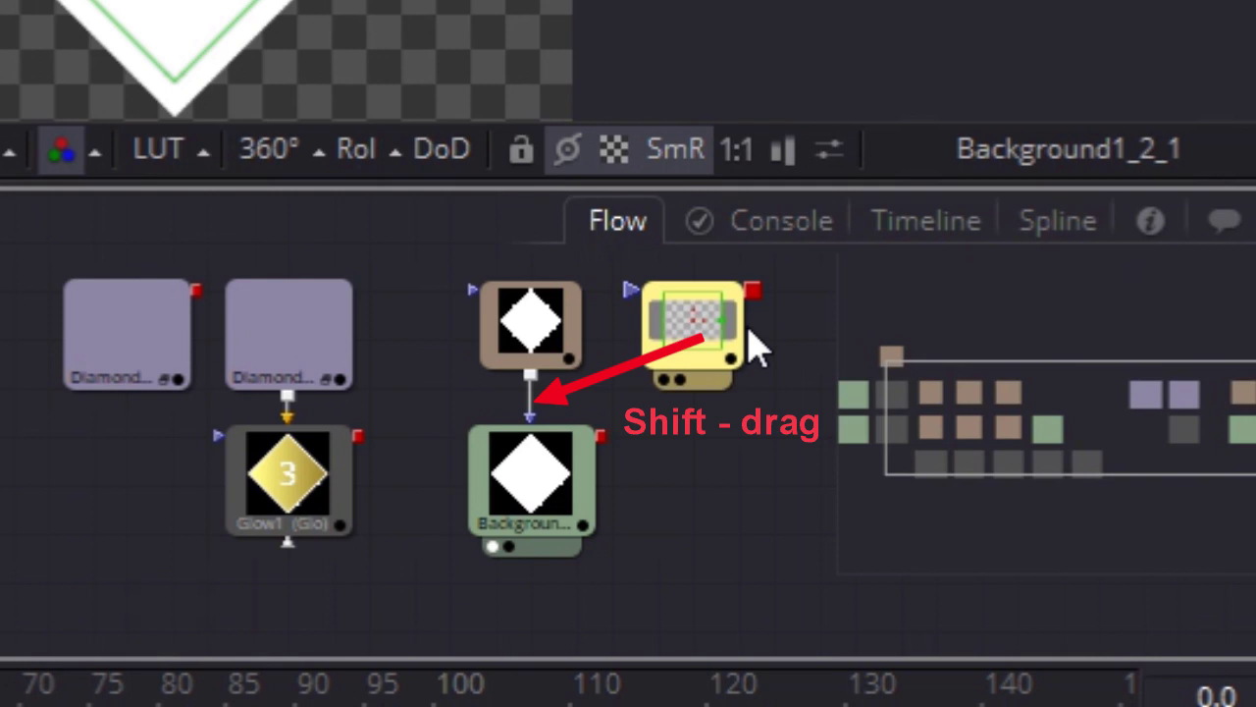
{"action": "left_click_drag", "start_coordinate": [718, 337], "coordinate": [541, 412]}
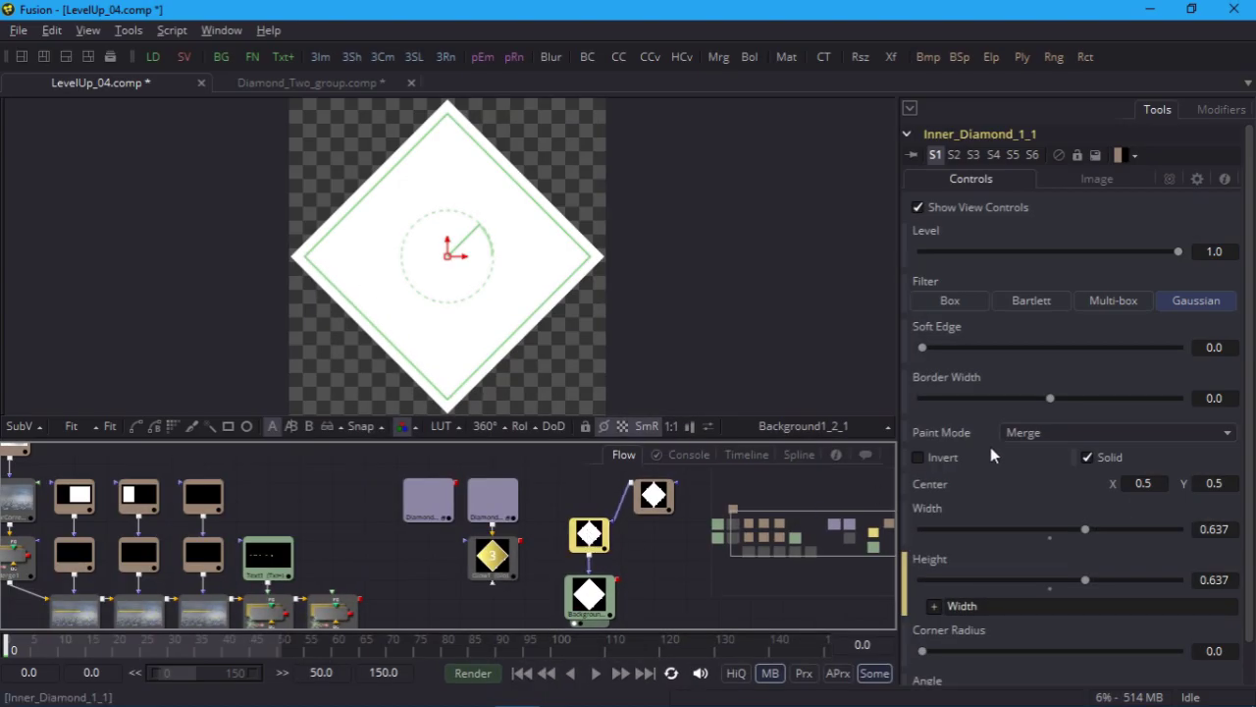
{"action": "left_click", "coordinate": [1023, 435]}
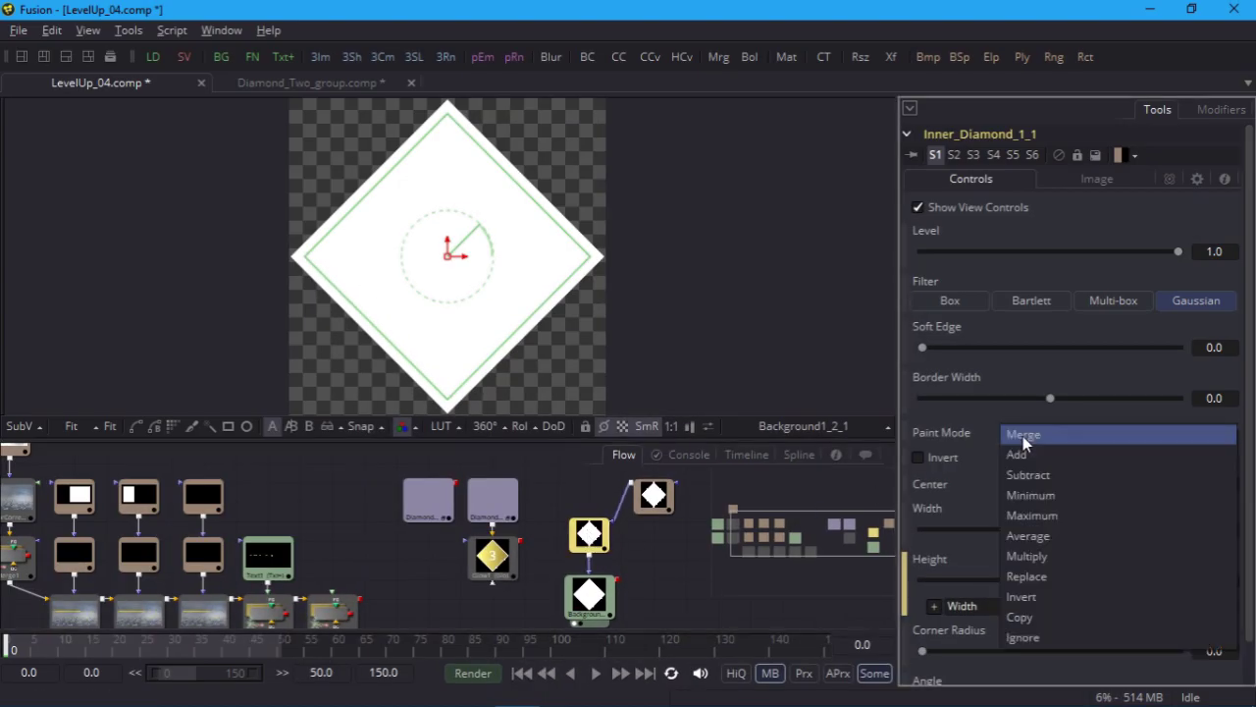
{"action": "left_click", "coordinate": [1034, 476]}
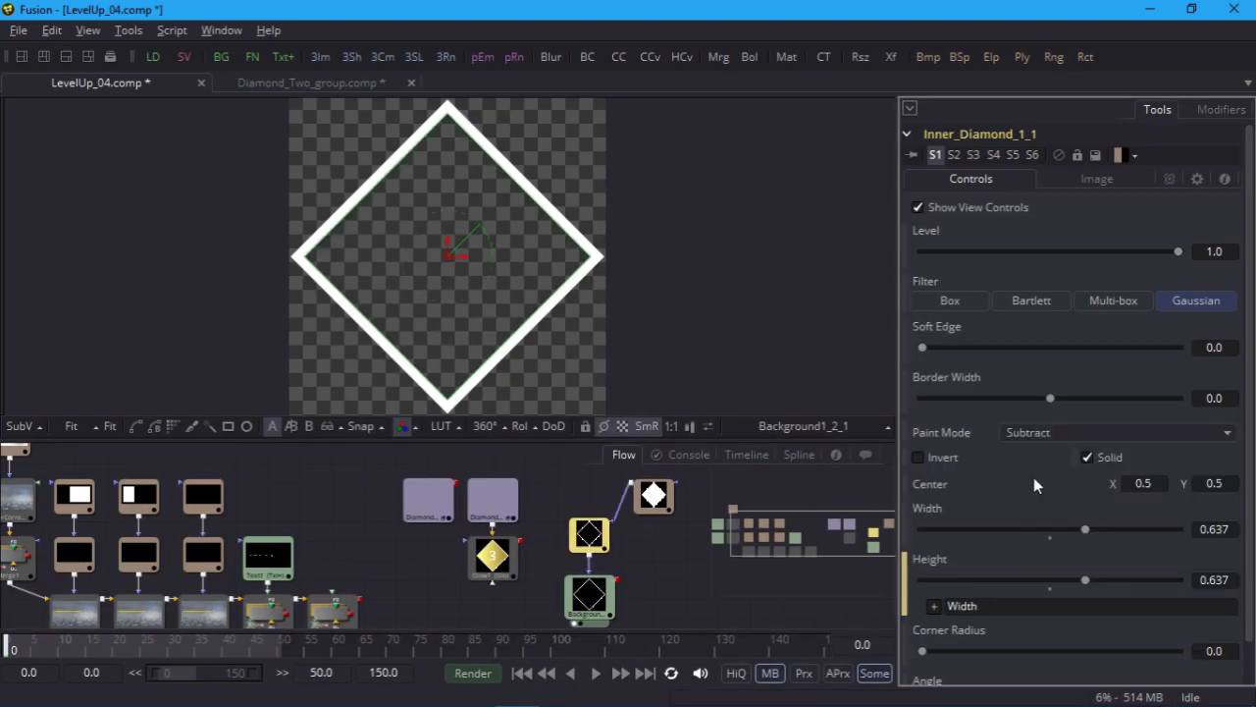
Step: Group the hollow diamond's masks and background, and name the group Diamond_Hollow
{"action": "left_click_drag", "start_coordinate": [681, 620], "coordinate": [550, 499]}
{"action": "key", "text": "ctrl+g"}
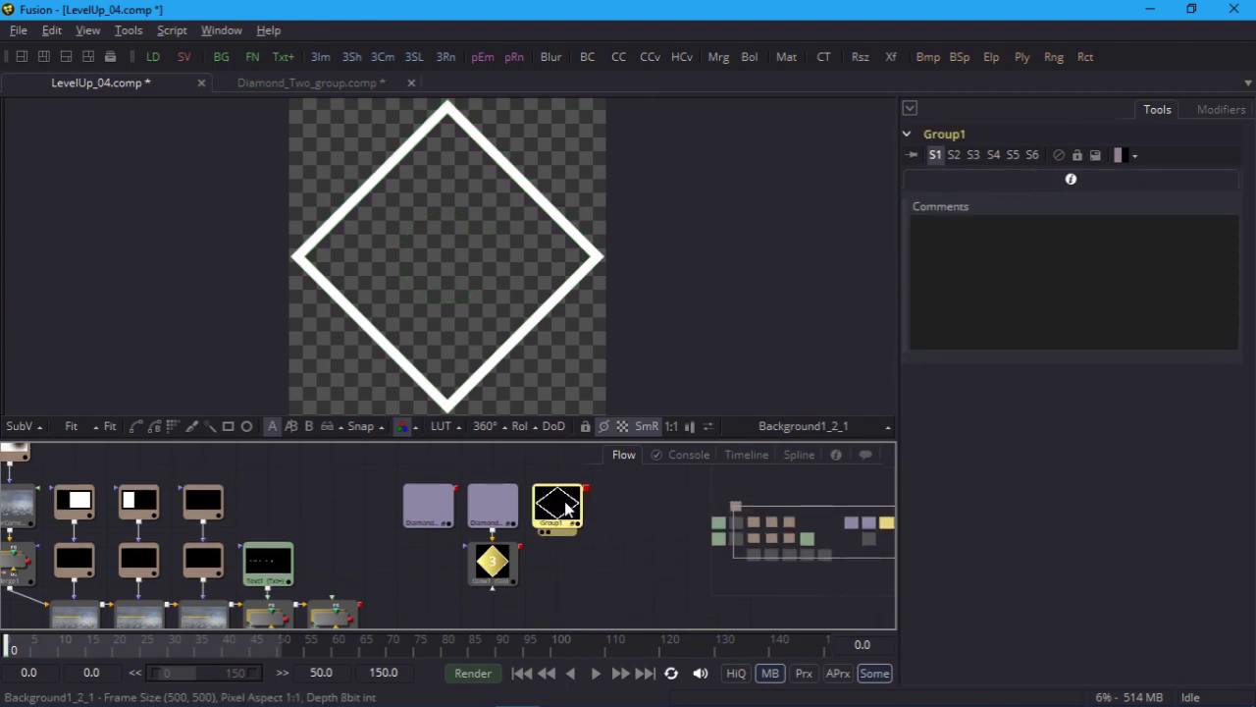
{"action": "key", "text": "F2"}
{"action": "type", "text": "Diamond_Hollow"}
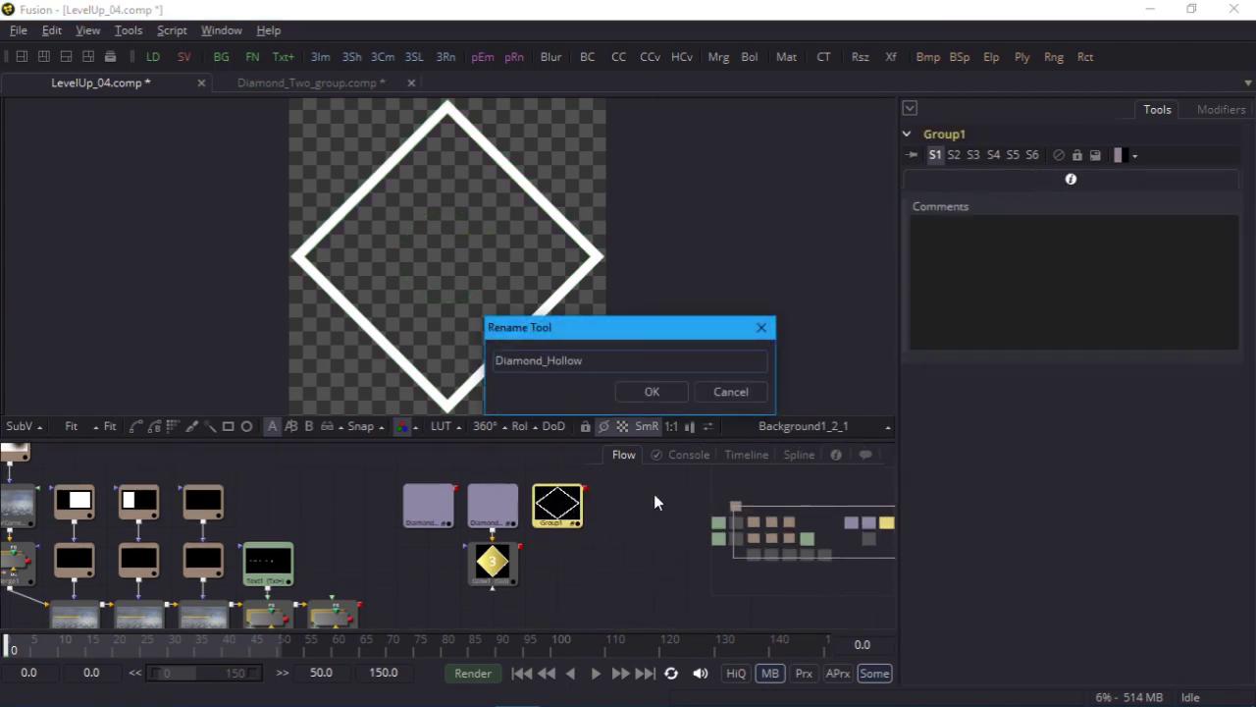
{"action": "key", "text": "Return"}
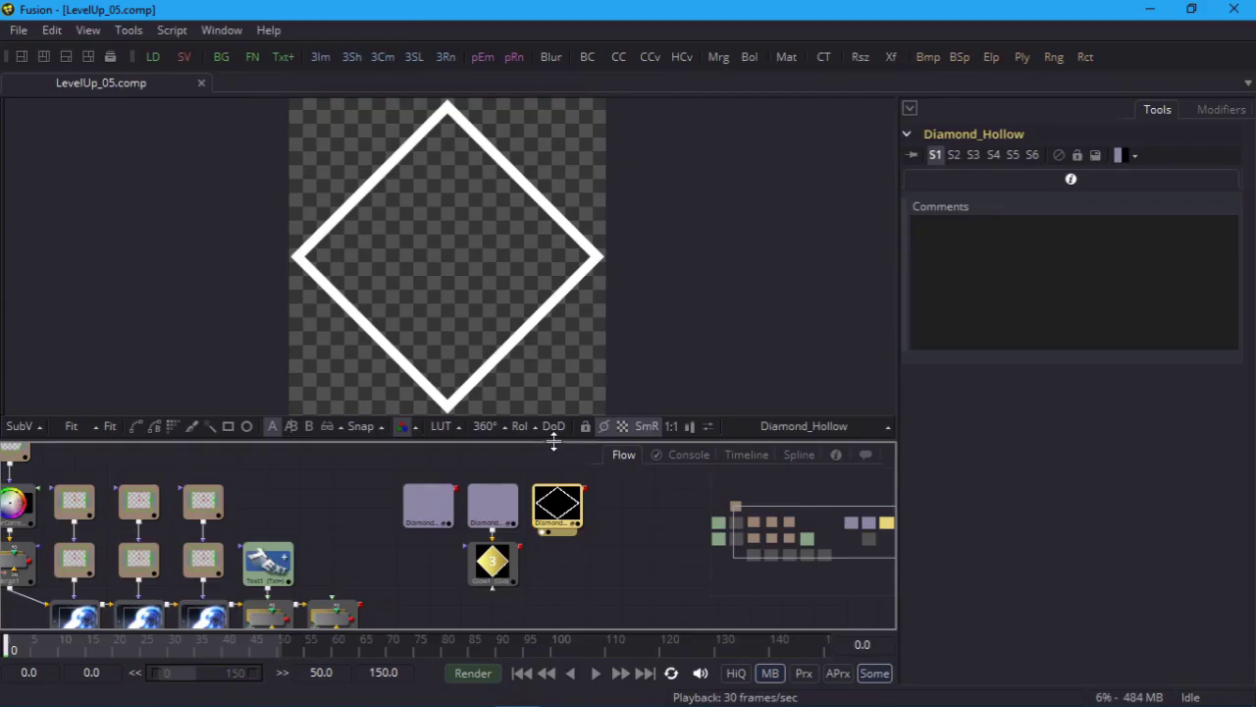
Step: Enlarge the flow area, move Diamond_Three and its glow aside, and merge Diamond_Two over Diamond_Hollow, viewing the new merge
{"action": "left_click_drag", "start_coordinate": [553, 442], "coordinate": [555, 323]}
{"action": "left_click_drag", "start_coordinate": [368, 340], "coordinate": [719, 448]}
{"action": "left_click_drag", "start_coordinate": [547, 466], "coordinate": [367, 524]}
{"action": "mouse_move", "coordinate": [385, 460]}
{"action": "left_mouse_down"}
{"action": "mouse_move", "coordinate": [322, 387]}
{"action": "mouse_move", "coordinate": [290, 393]}
{"action": "mouse_move", "coordinate": [341, 448]}
{"action": "mouse_move", "coordinate": [479, 285]}
{"action": "left_mouse_up"}
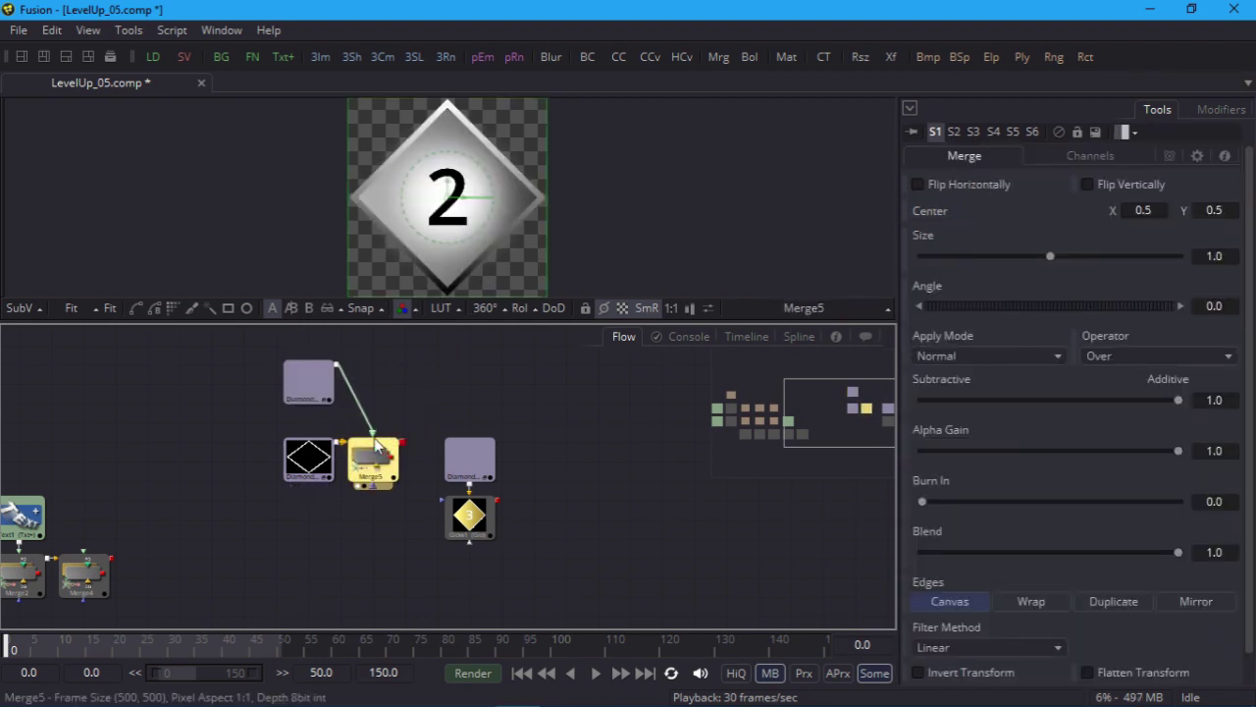
Step: Mask Merge5 with a rectangle about 1.17 wide and 1.06 high, soft edge about 0.038, positioned over the whole diamond
{"action": "left_click", "coordinate": [232, 309]}
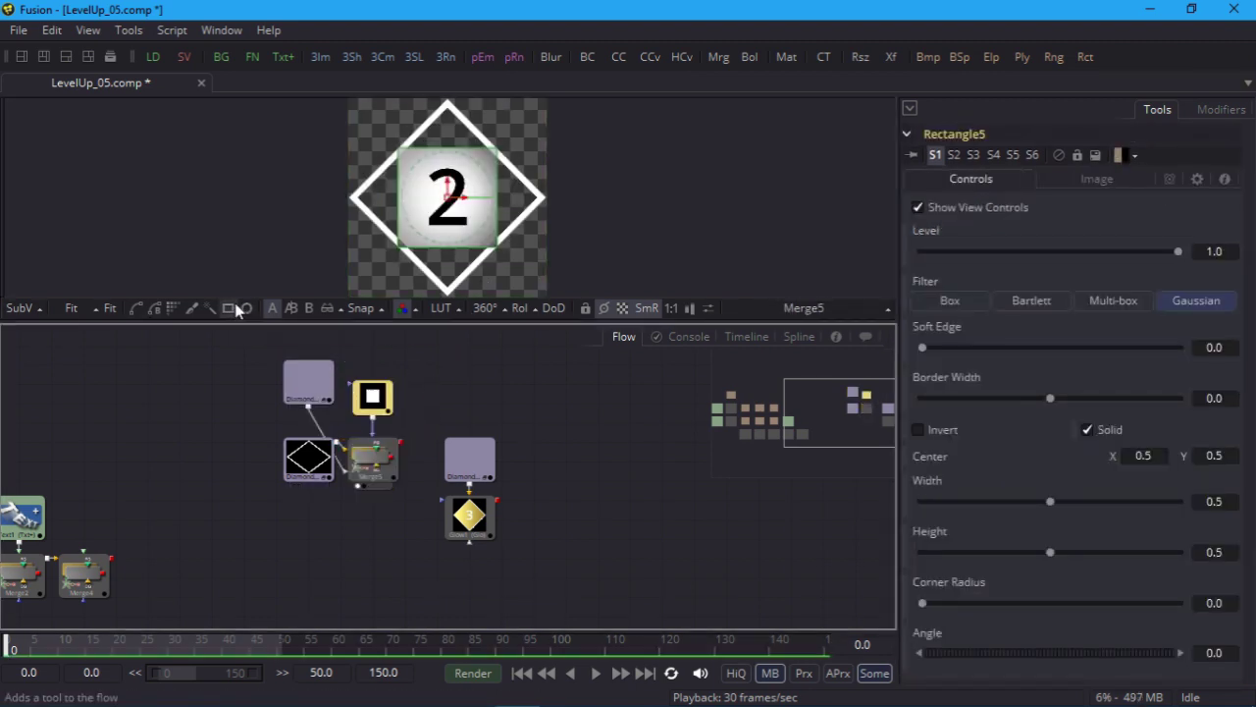
{"action": "left_click_drag", "start_coordinate": [496, 250], "coordinate": [563, 304]}
{"action": "left_click_drag", "start_coordinate": [447, 196], "coordinate": [468, 260]}
{"action": "left_click_drag", "start_coordinate": [923, 349], "coordinate": [976, 355]}
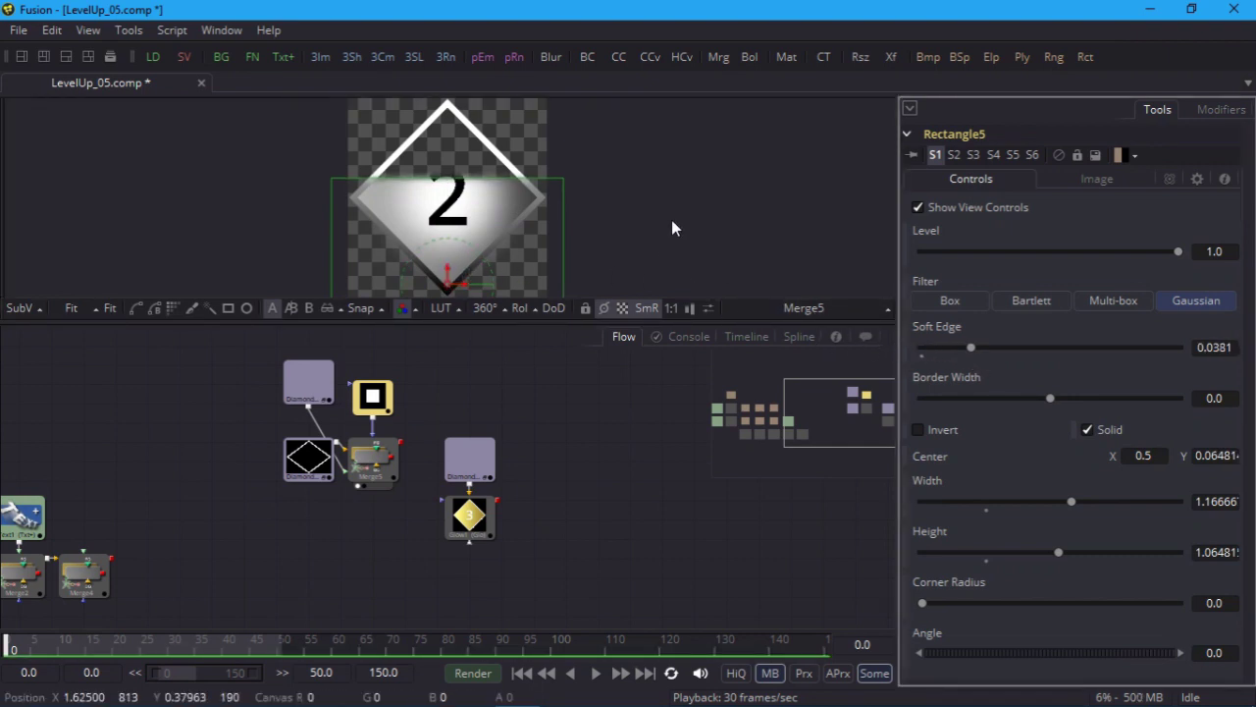
{"action": "left_click_drag", "start_coordinate": [447, 276], "coordinate": [463, 182]}
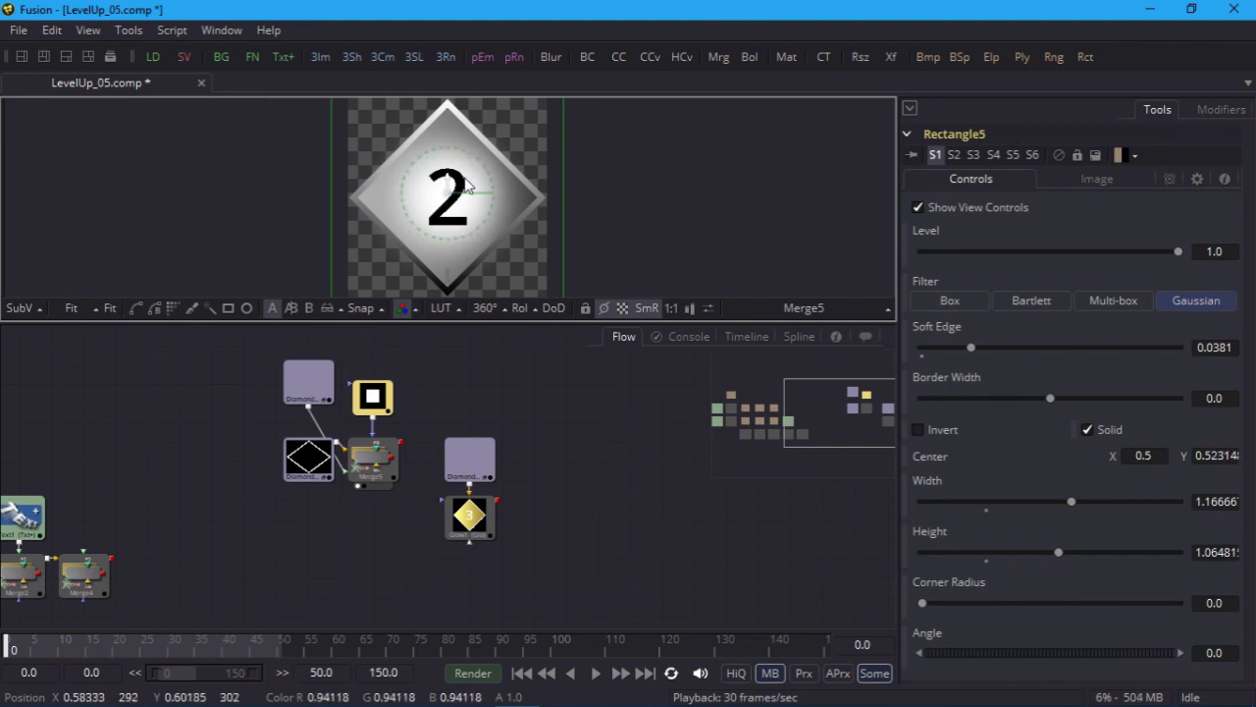
Step: Rename the rectangle mask attached to Merge5 as WipeOffTwo
{"action": "right_click", "coordinate": [371, 395]}
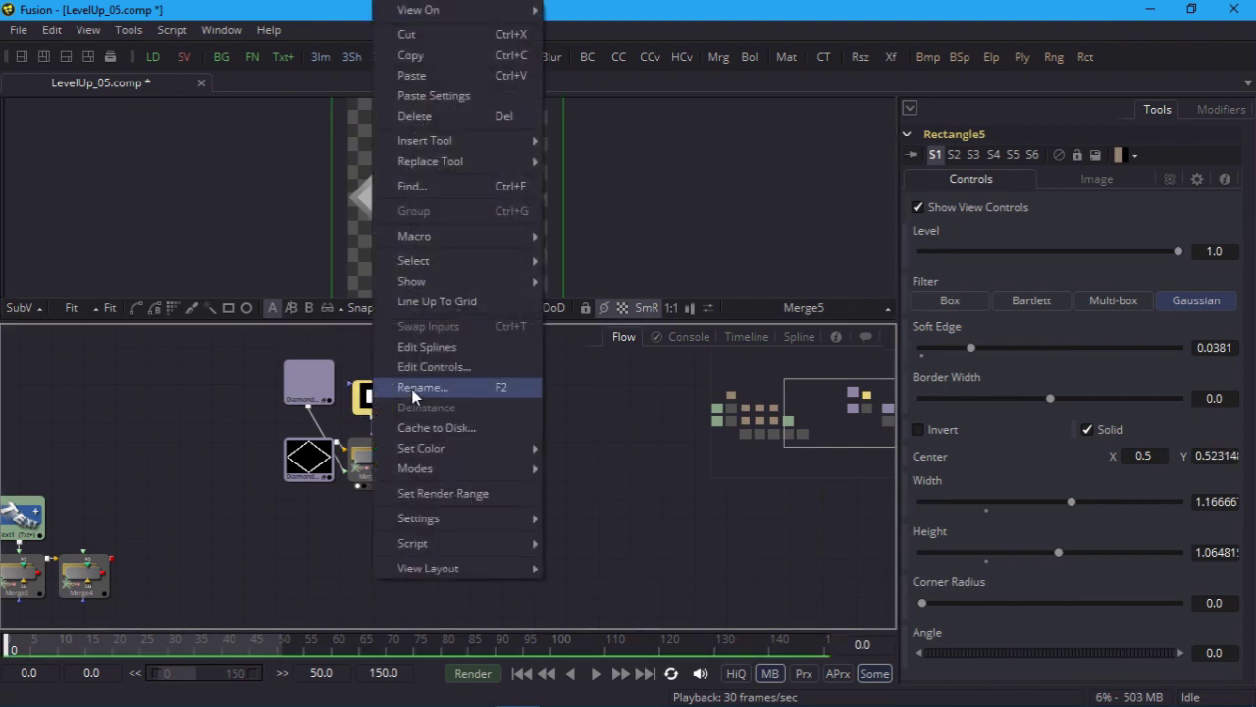
{"action": "left_click", "coordinate": [454, 388]}
{"action": "type", "text": "Wi"}
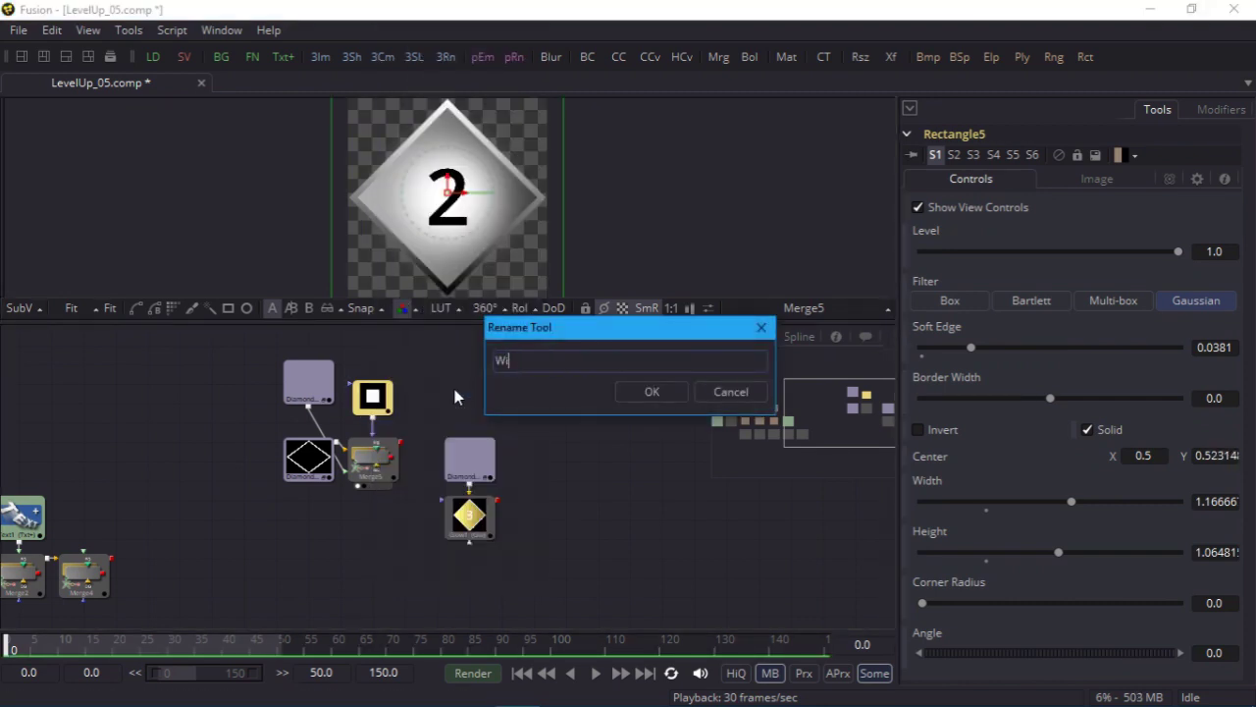
{"action": "type", "text": "peOffTwo"}
{"action": "key", "text": "Return"}
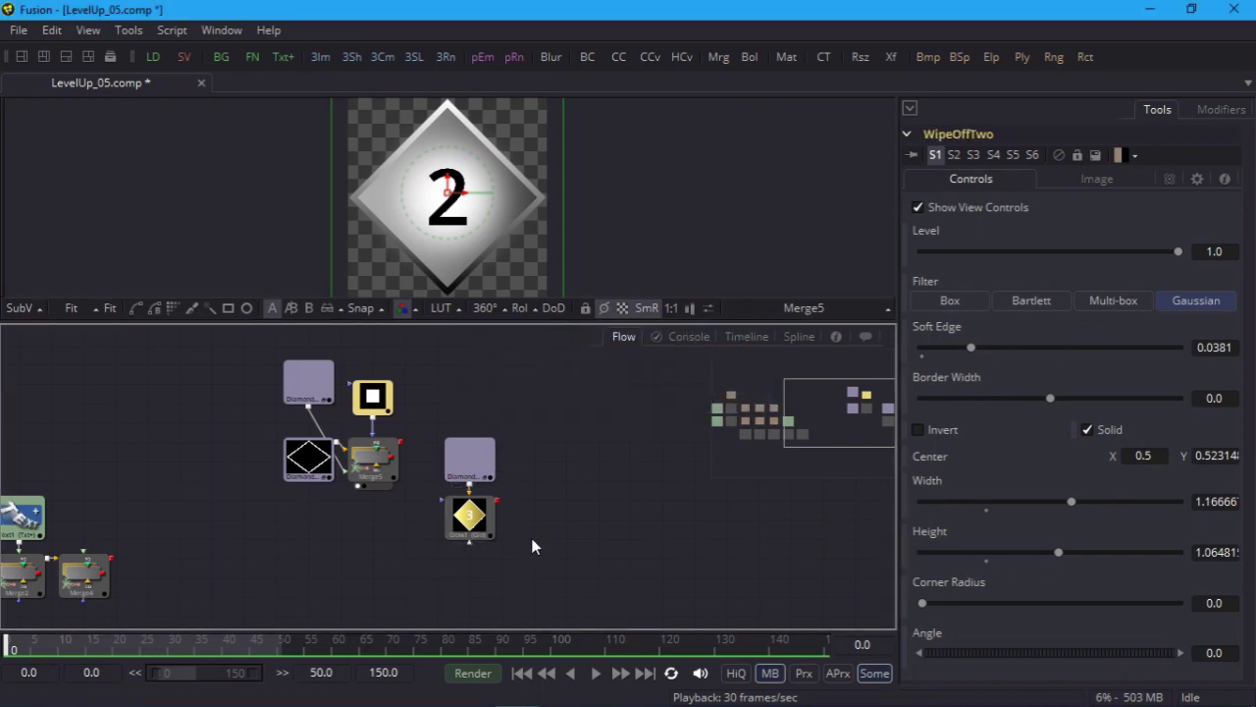
Step: Merge the glowing Diamond_Three over Merge5 and mask it with a rectangle about 1.18 wide, 1.06 high, soft edge 0.046, positioned above the diamond
{"action": "left_click_drag", "start_coordinate": [531, 537], "coordinate": [443, 453]}
{"action": "left_click_drag", "start_coordinate": [495, 513], "coordinate": [491, 252]}
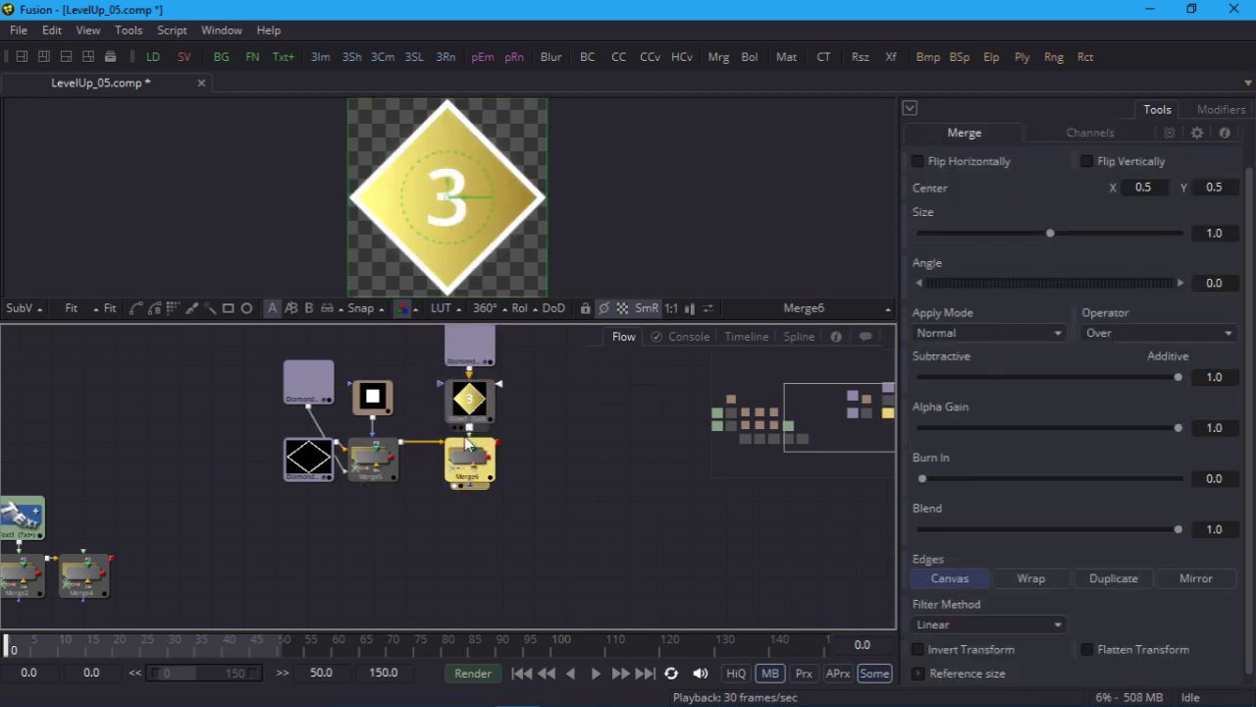
{"action": "left_click", "coordinate": [229, 307]}
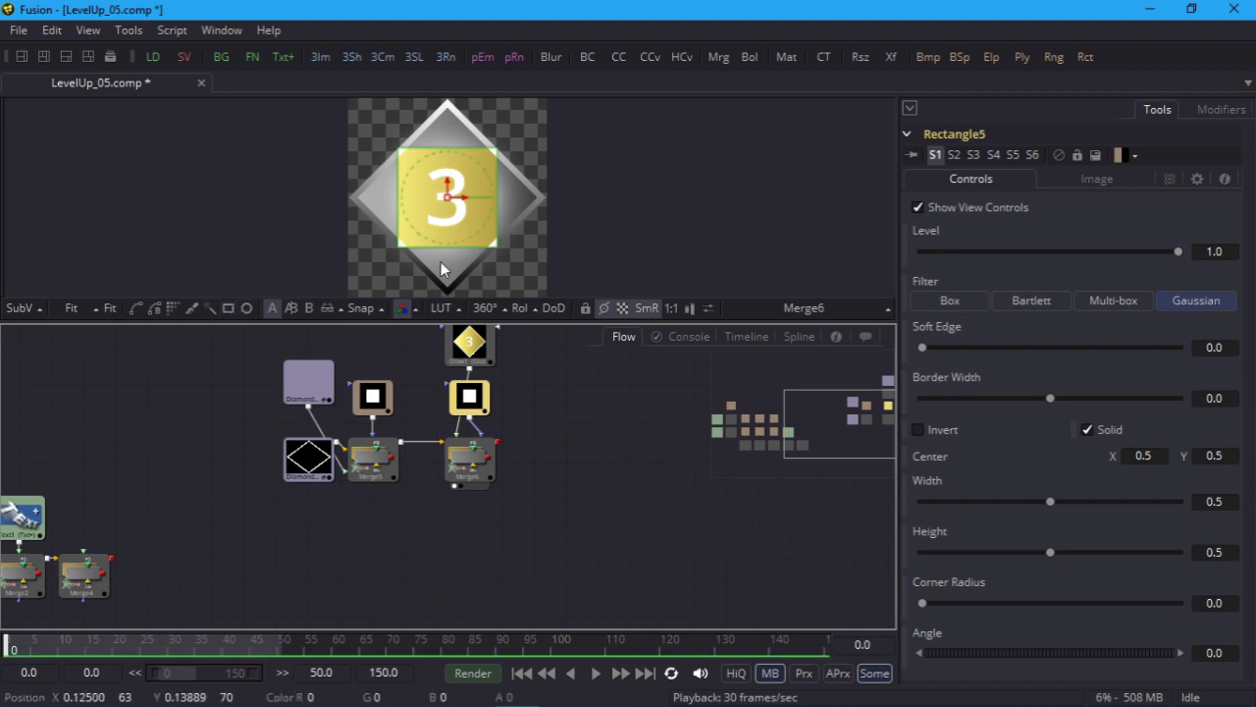
{"action": "left_click_drag", "start_coordinate": [495, 249], "coordinate": [564, 299]}
{"action": "left_click_drag", "start_coordinate": [447, 194], "coordinate": [467, 96]}
{"action": "left_click_drag", "start_coordinate": [974, 349], "coordinate": [981, 349]}
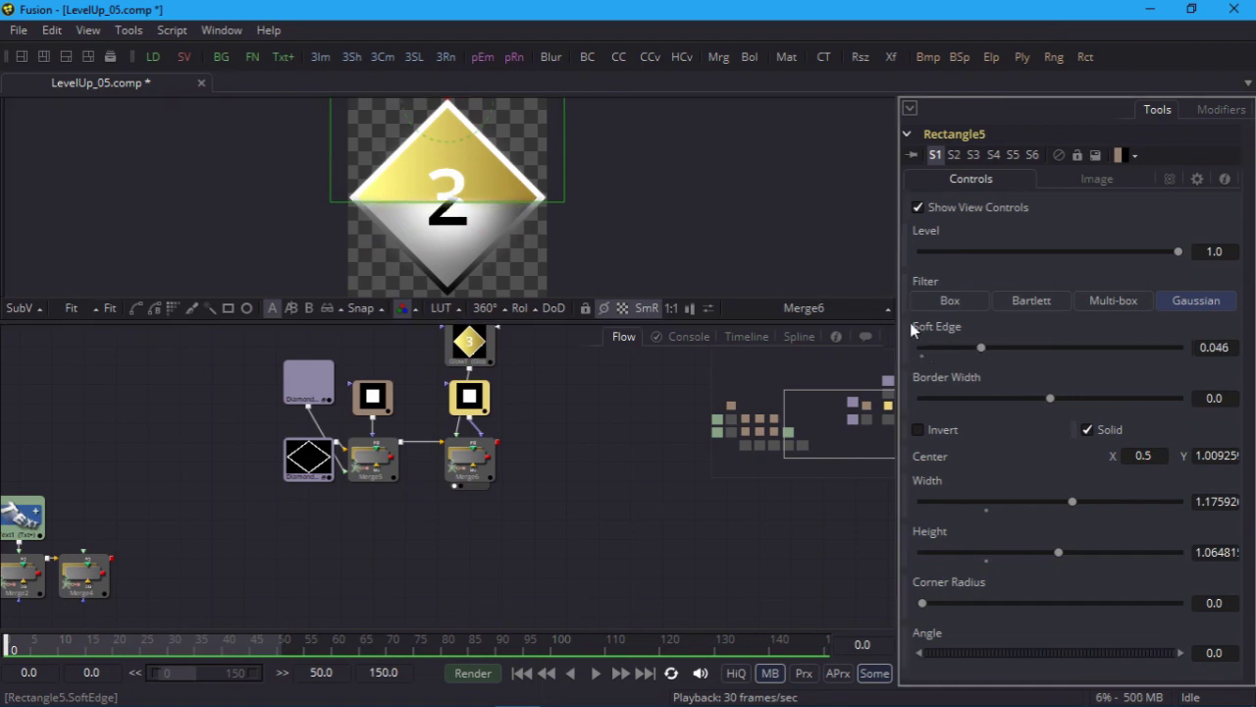
{"action": "scroll", "coordinate": [681, 202], "scroll_direction": "down", "scroll_amount": 3}
{"action": "left_click_drag", "start_coordinate": [475, 130], "coordinate": [478, 44]}
Step: Shift the Merge6 rectangle mask slightly aside and rename it WipeOffThree
{"action": "left_click_drag", "start_coordinate": [474, 409], "coordinate": [507, 410]}
{"action": "right_click", "coordinate": [507, 411]}
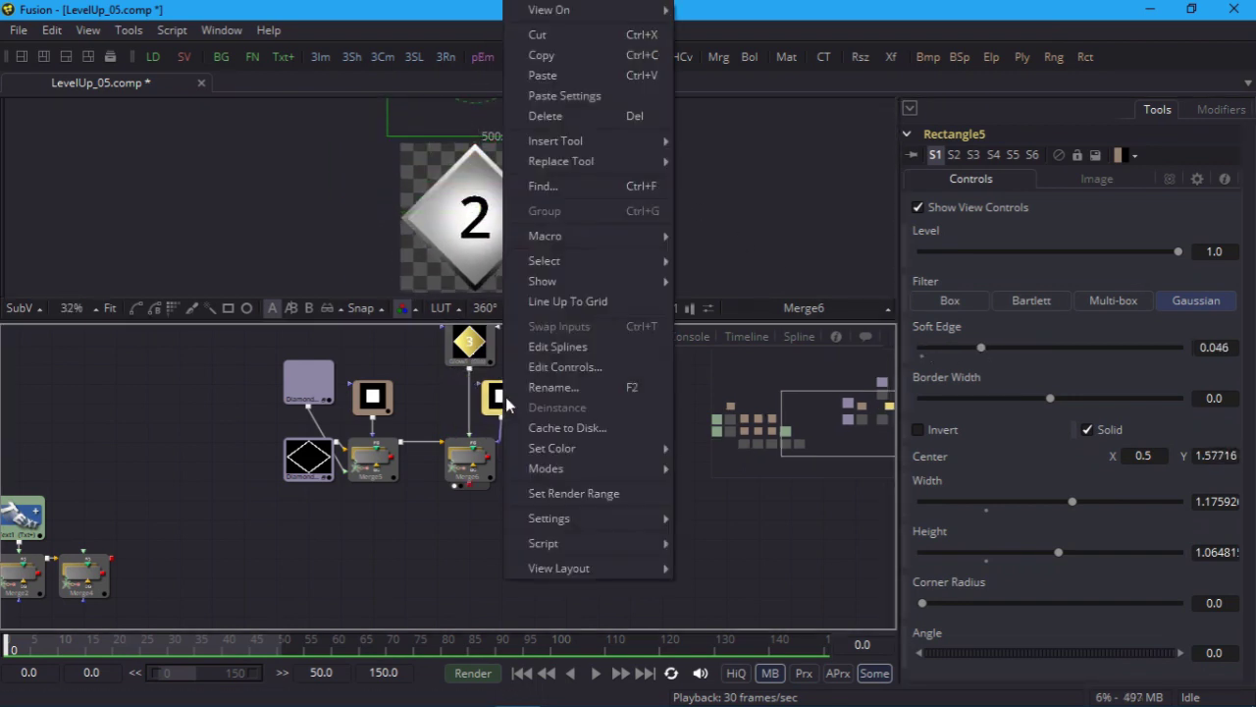
{"action": "left_click", "coordinate": [604, 389]}
{"action": "type", "text": "WipeOfThree"}
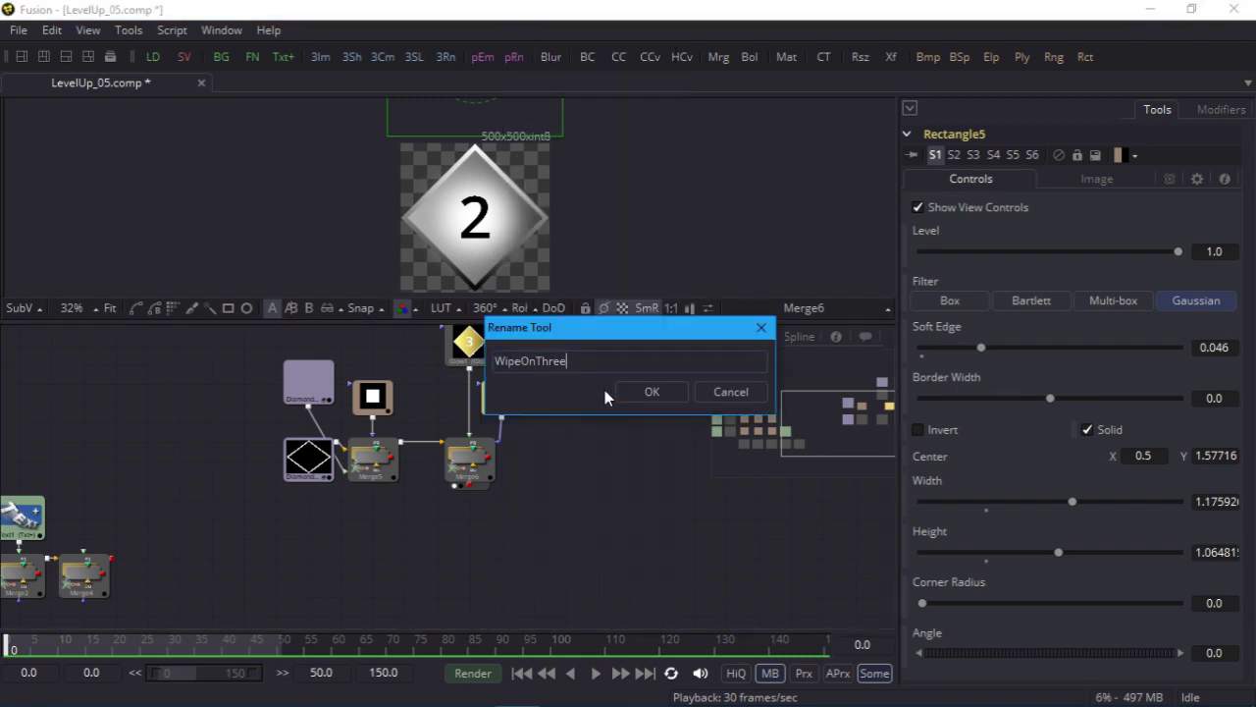
{"action": "key", "text": "Return"}
Step: Add an Underlay and resize it to sit behind all the diamond groups, wipe masks and merges
{"action": "left_click_drag", "start_coordinate": [577, 438], "coordinate": [580, 531]}
{"action": "key", "text": "shift+space"}
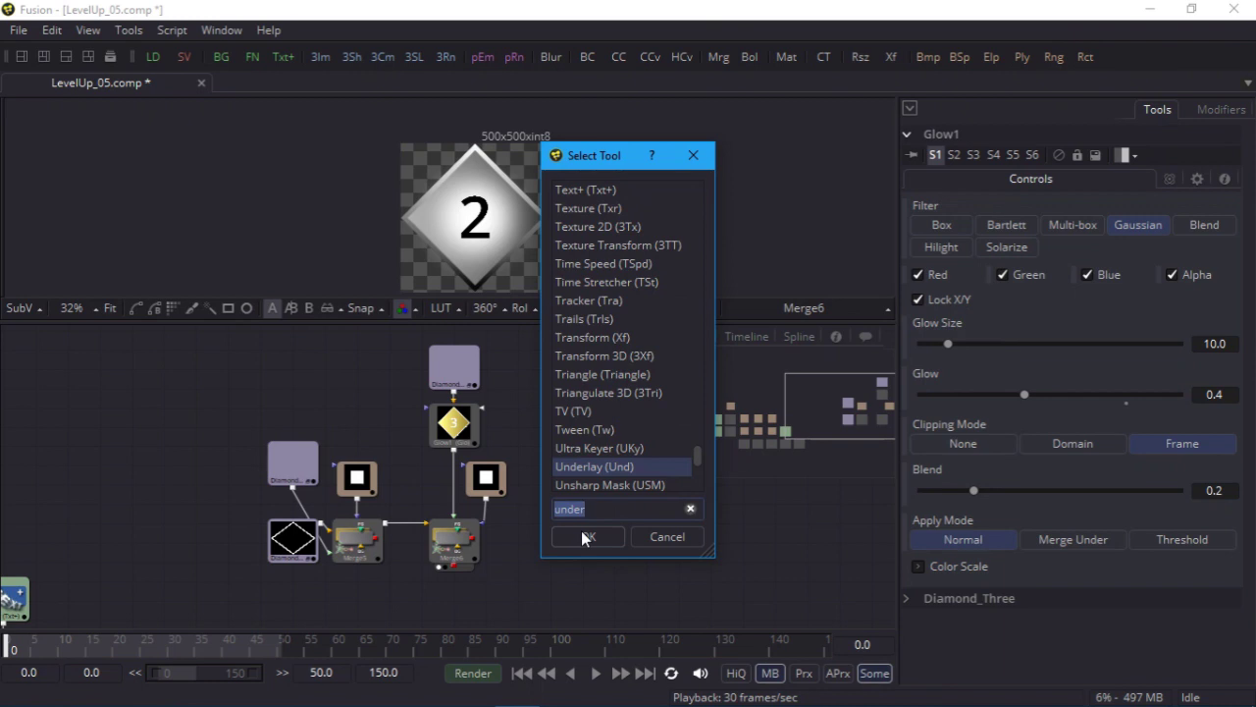
{"action": "left_click", "coordinate": [582, 530]}
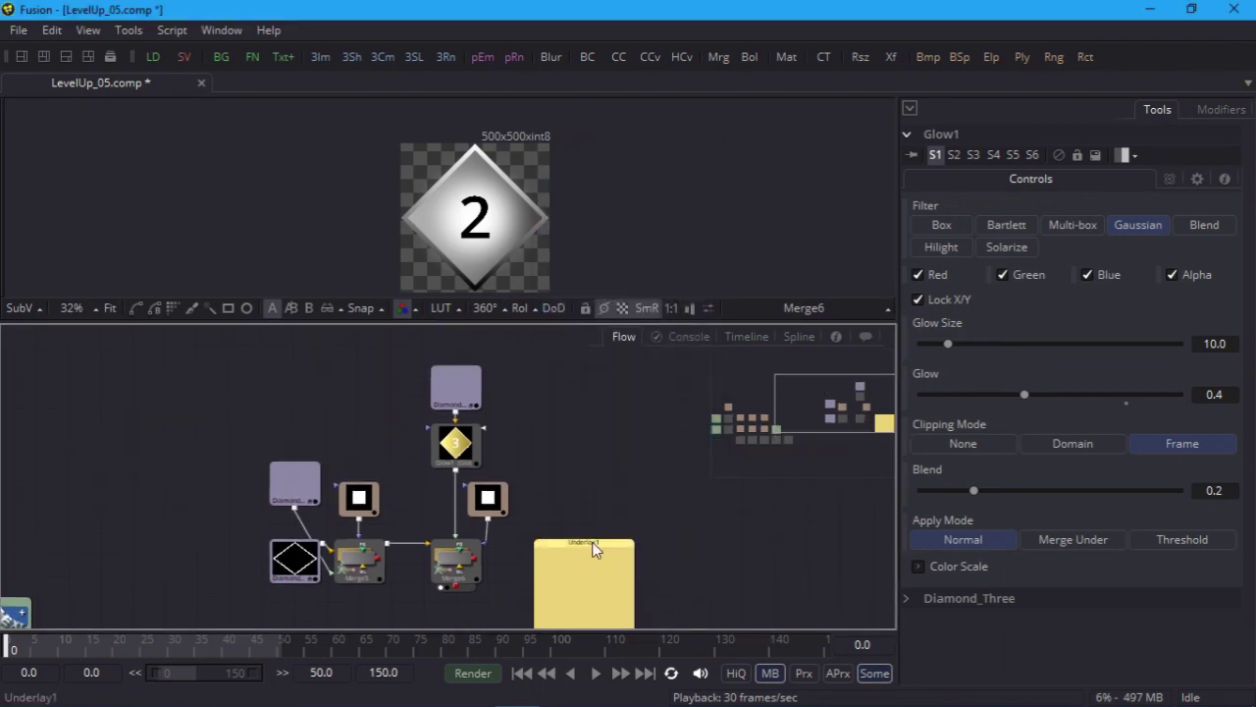
{"action": "left_click_drag", "start_coordinate": [579, 543], "coordinate": [294, 367]}
{"action": "left_click_drag", "start_coordinate": [347, 458], "coordinate": [548, 547]}
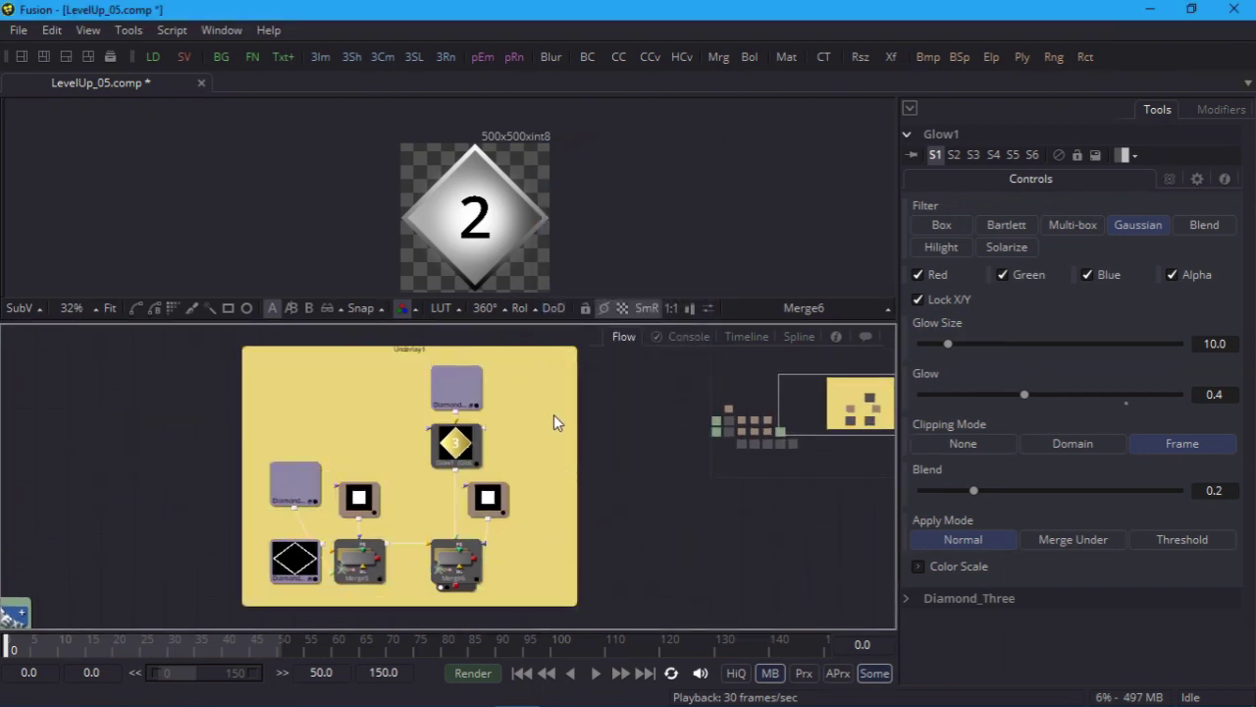
Step: Rename the underlay behind the diamond nodes as All_Diamonds
{"action": "right_click", "coordinate": [527, 350]}
{"action": "left_click", "coordinate": [615, 585]}
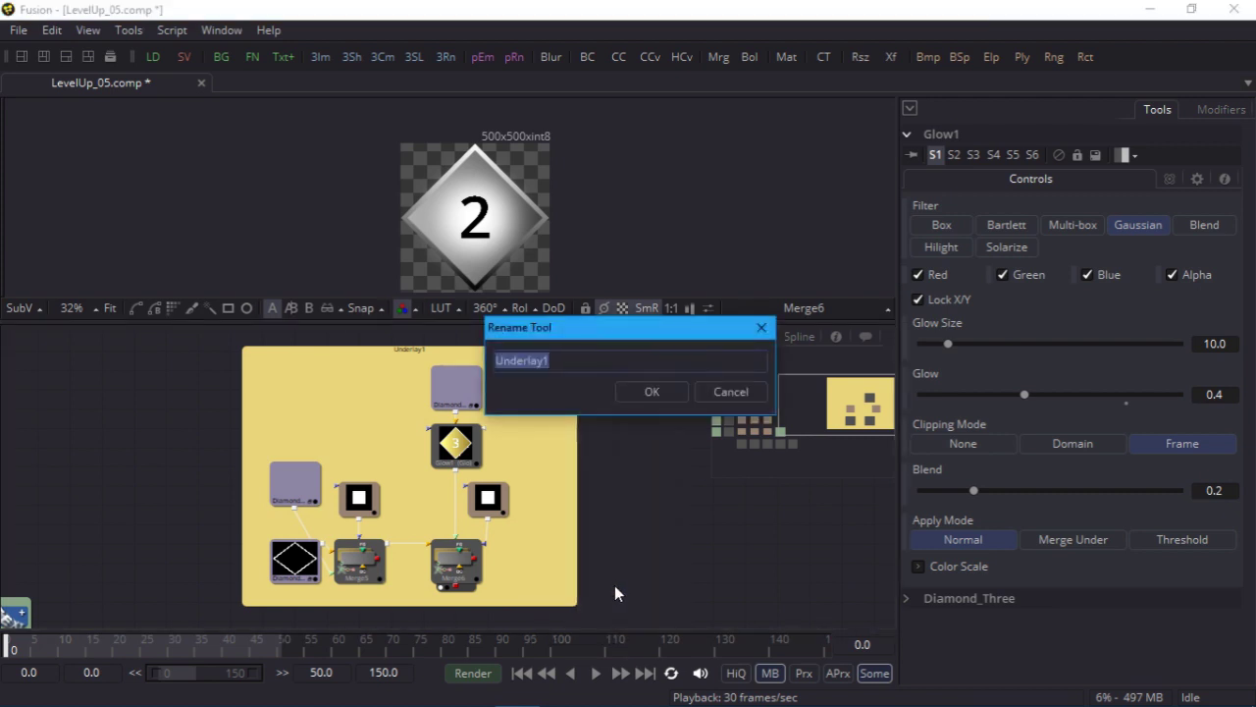
{"action": "type", "text": "All_Diamonds"}
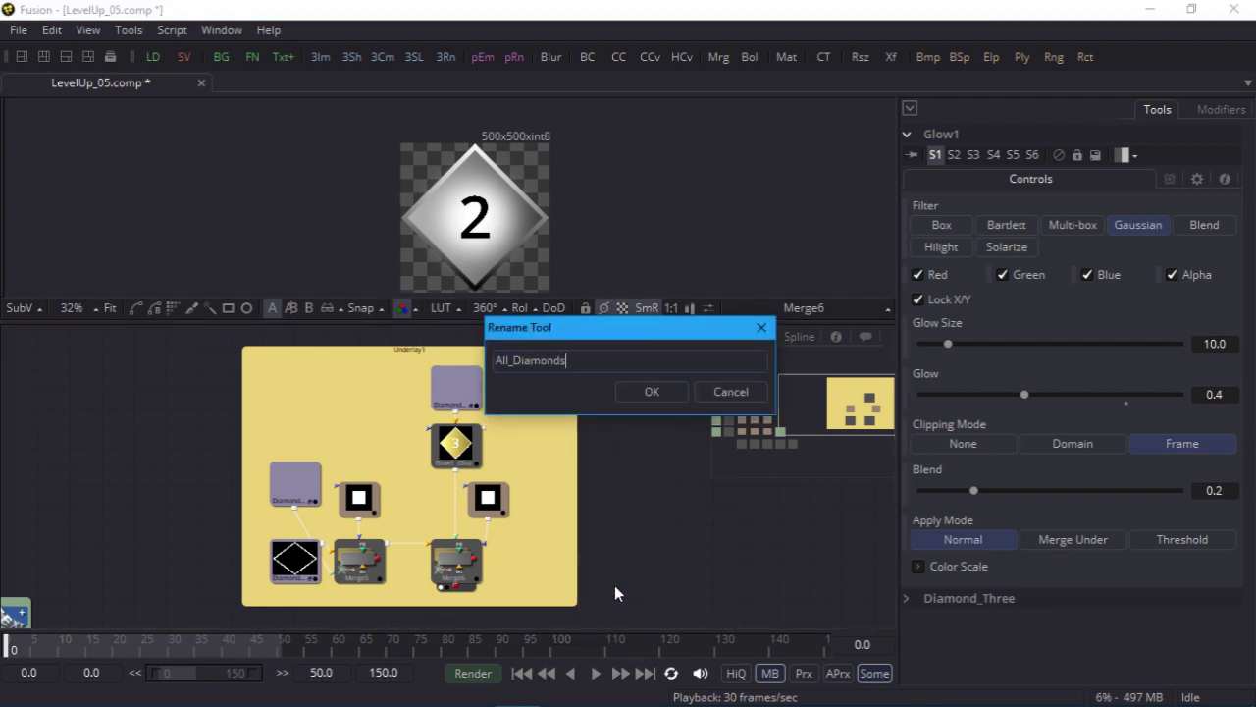
{"action": "key", "text": "Return"}
Step: Connect Merge6's output to Merge4 as its foreground, and view Merge4 fitted in an enlarged viewer
{"action": "scroll", "coordinate": [620, 581], "scroll_direction": "down", "scroll_amount": 2}
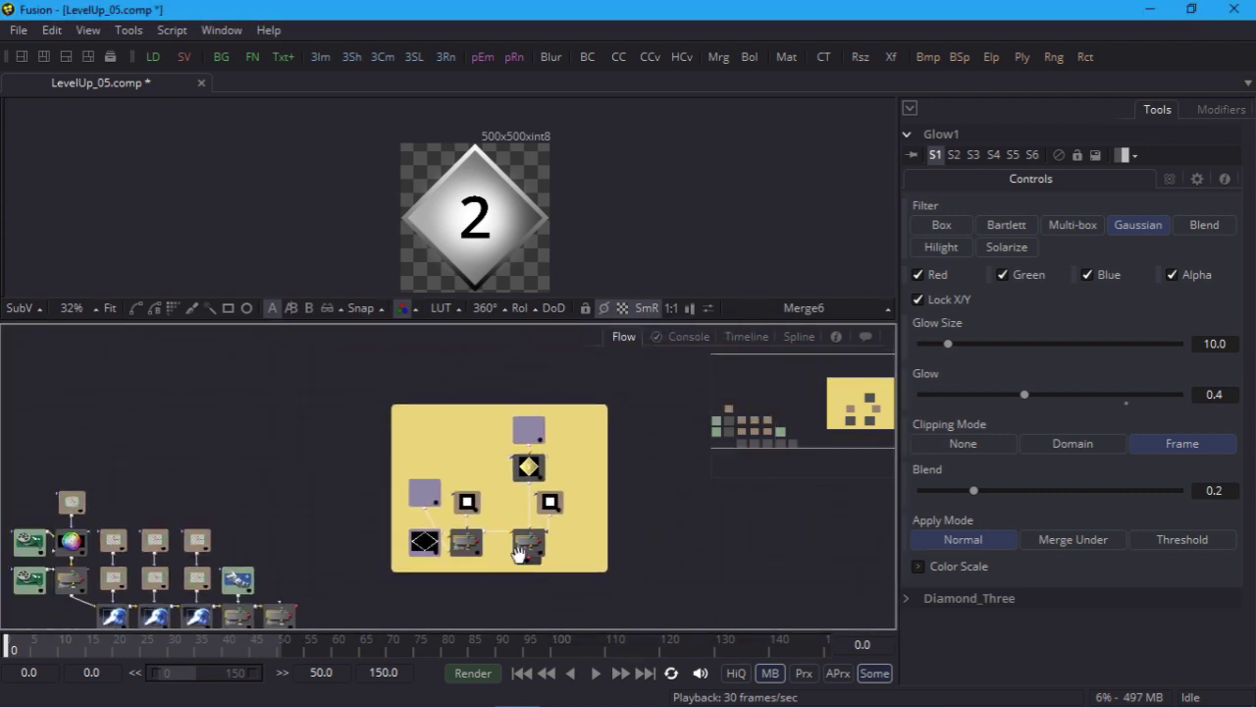
{"action": "left_click_drag", "start_coordinate": [518, 553], "coordinate": [402, 553]}
{"action": "scroll", "coordinate": [521, 533], "scroll_direction": "up", "scroll_amount": 3}
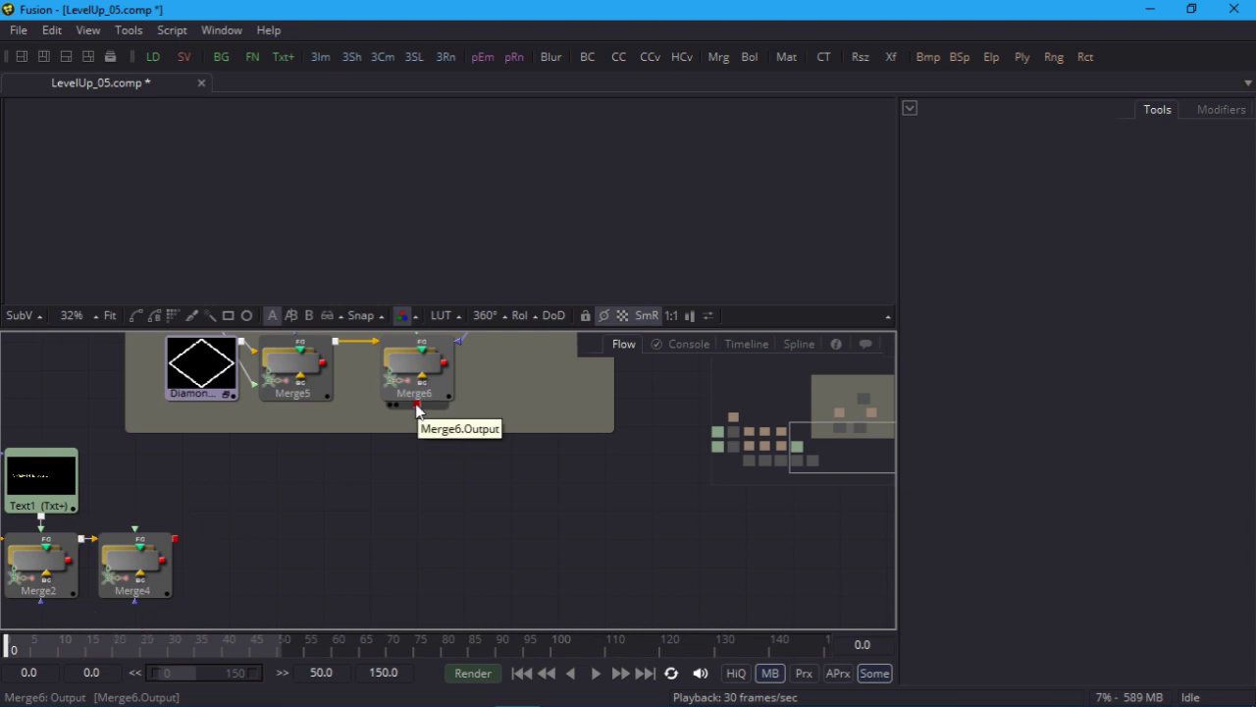
{"action": "left_click_drag", "start_coordinate": [416, 405], "coordinate": [371, 429]}
{"action": "left_click_drag", "start_coordinate": [230, 494], "coordinate": [135, 534]}
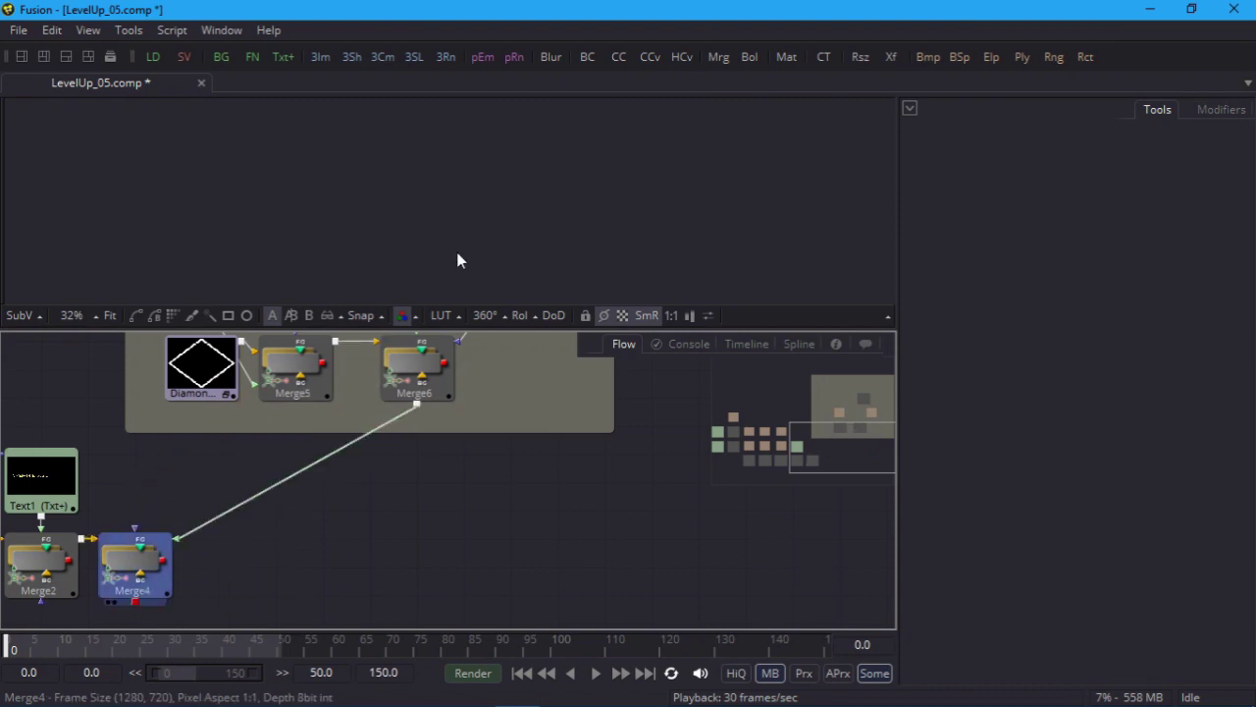
{"action": "key", "text": "1"}
{"action": "left_click_drag", "start_coordinate": [471, 427], "coordinate": [471, 479]}
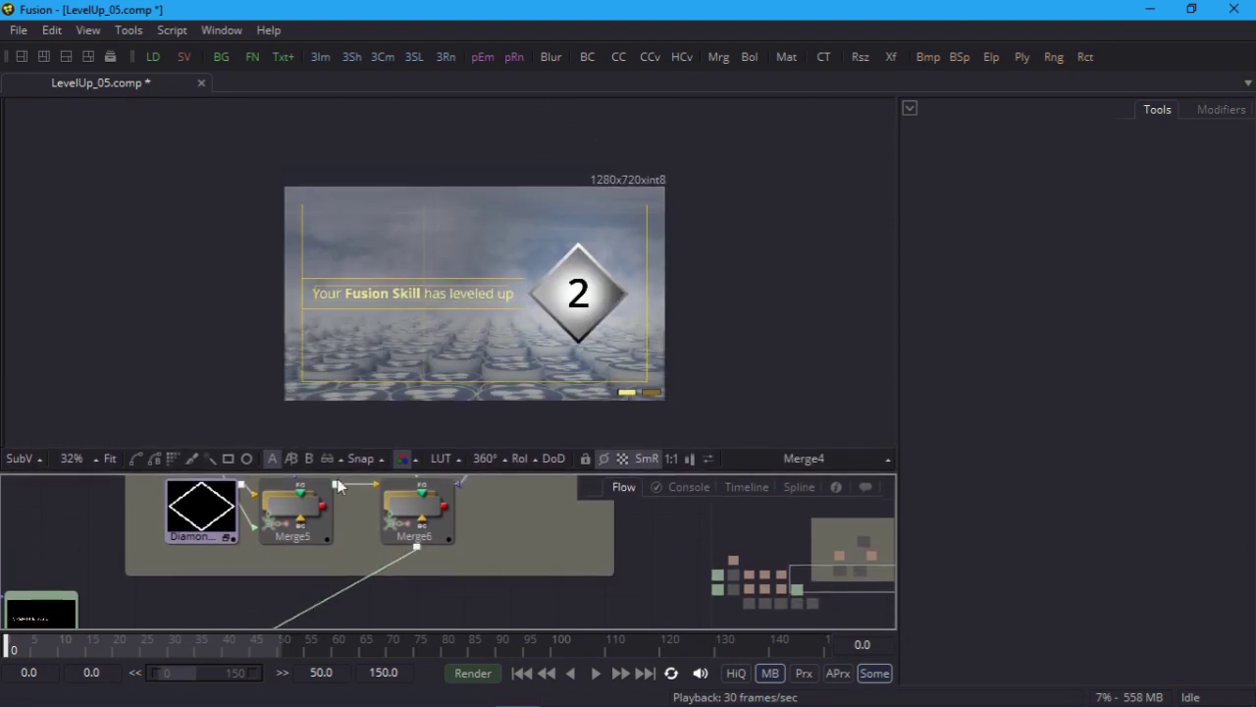
{"action": "left_click", "coordinate": [109, 458]}
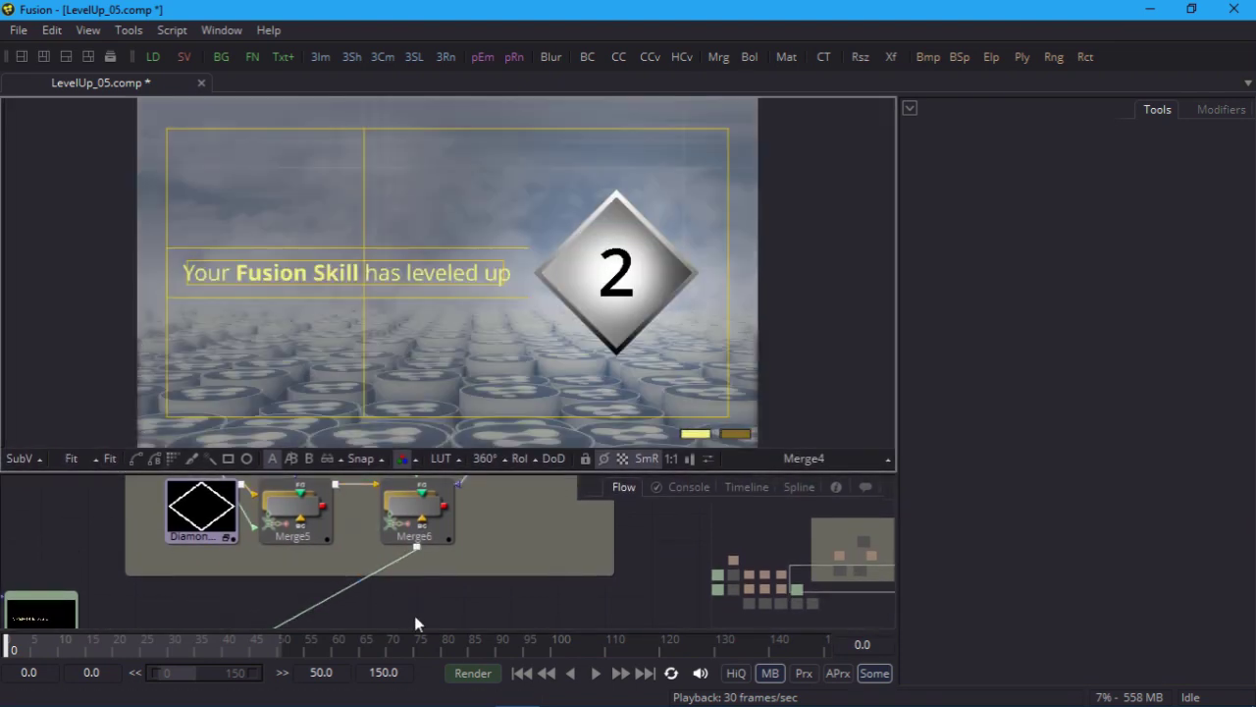
Step: Mask Merge4 with a 0.5 by 0.5 rectangle, soft edge about 0.019, positioned above the diamond at about X 0.75, Y 1.01
{"action": "left_click_drag", "start_coordinate": [421, 615], "coordinate": [401, 560]}
{"action": "left_click", "coordinate": [325, 572]}
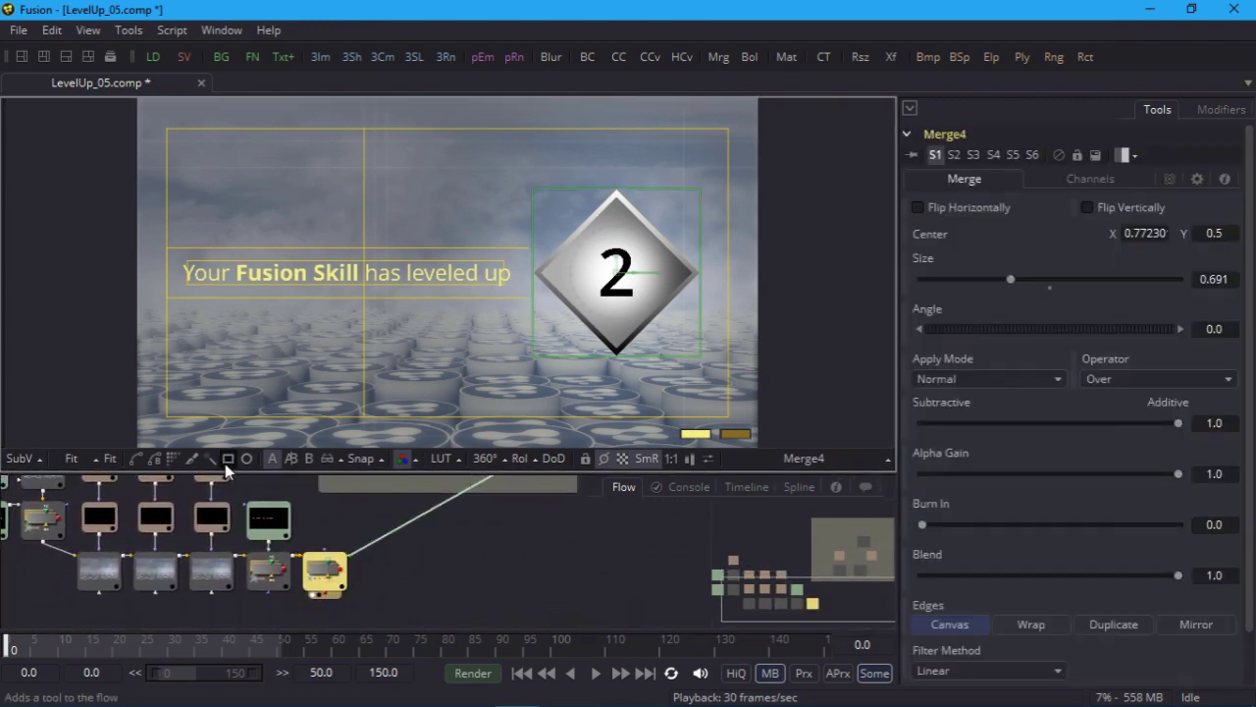
{"action": "left_click", "coordinate": [227, 458]}
{"action": "left_click_drag", "start_coordinate": [467, 283], "coordinate": [603, 189]}
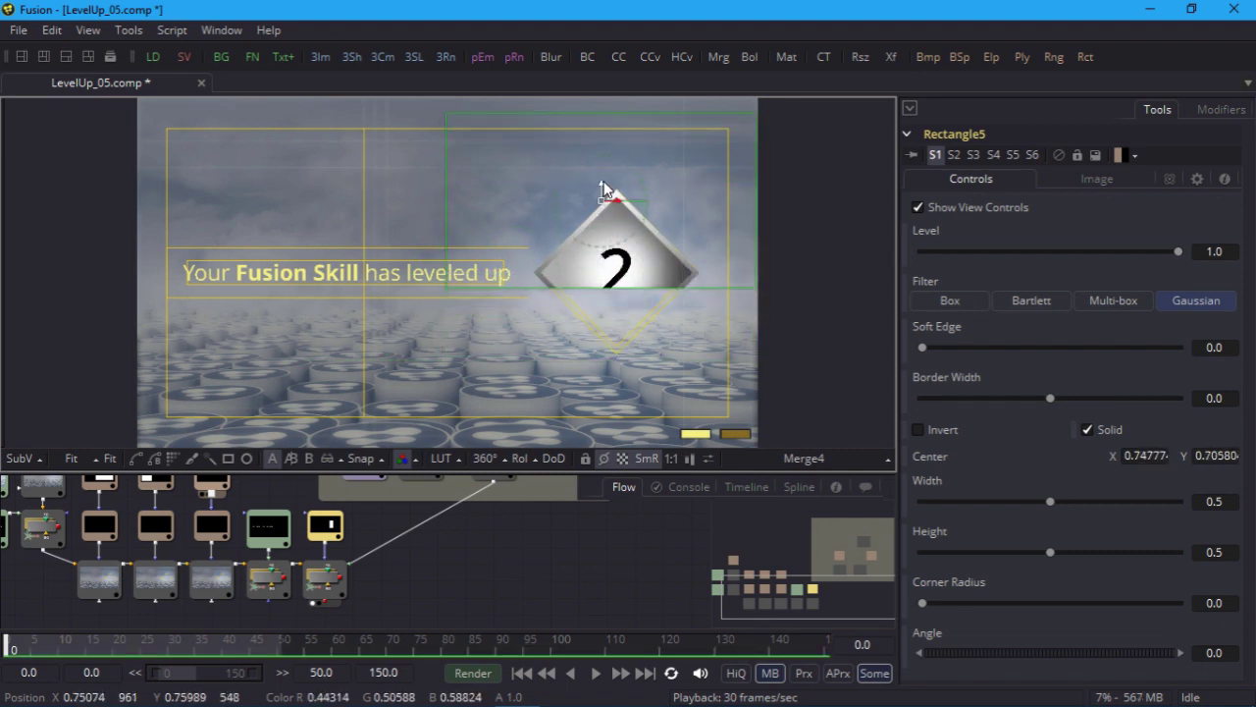
{"action": "left_click_drag", "start_coordinate": [922, 347], "coordinate": [940, 349]}
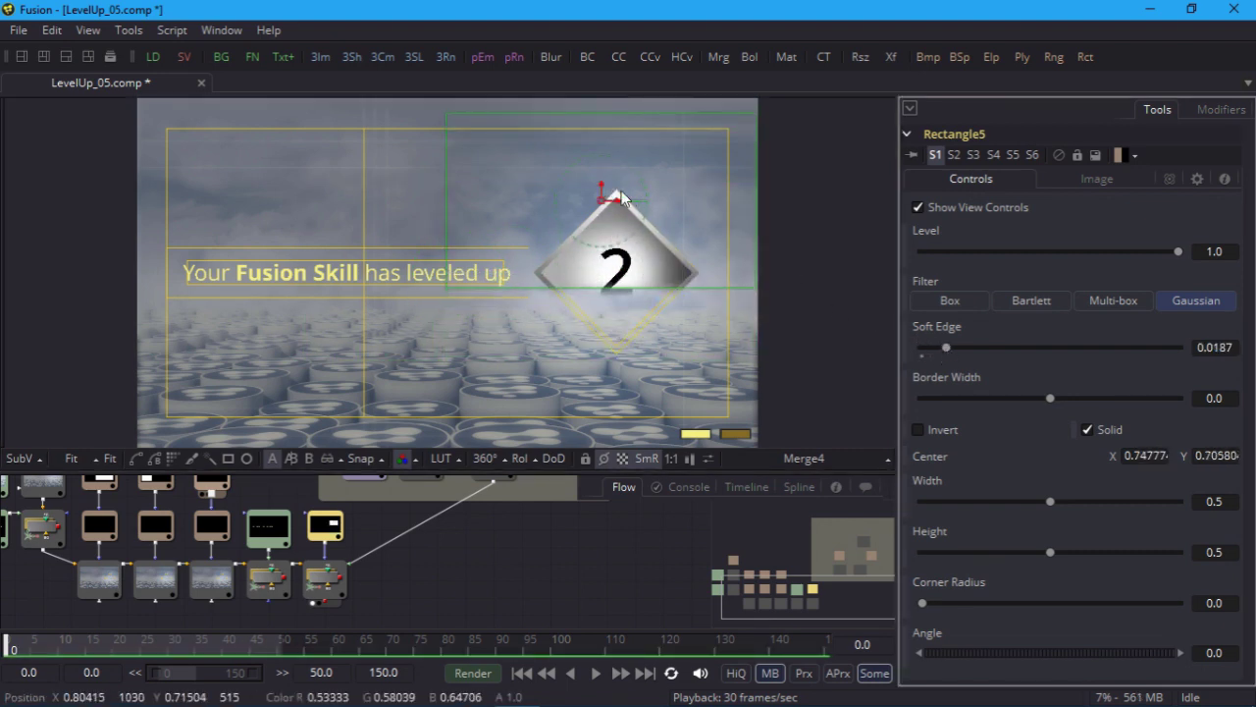
{"action": "left_click_drag", "start_coordinate": [603, 196], "coordinate": [609, 80]}
Step: Animate the Merge4 mask's Center from above the diamond at frame 10 to covering it at frame 30, Y about 0.504
{"action": "left_click", "coordinate": [70, 645]}
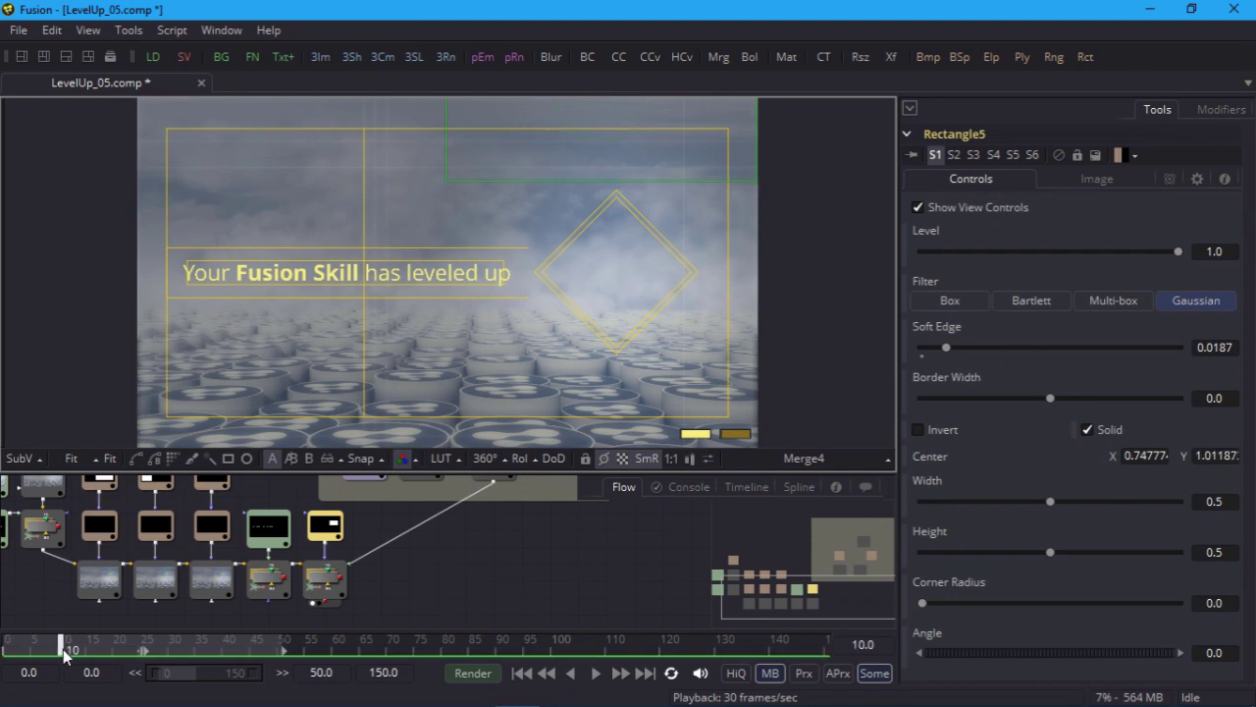
{"action": "left_click", "coordinate": [905, 457]}
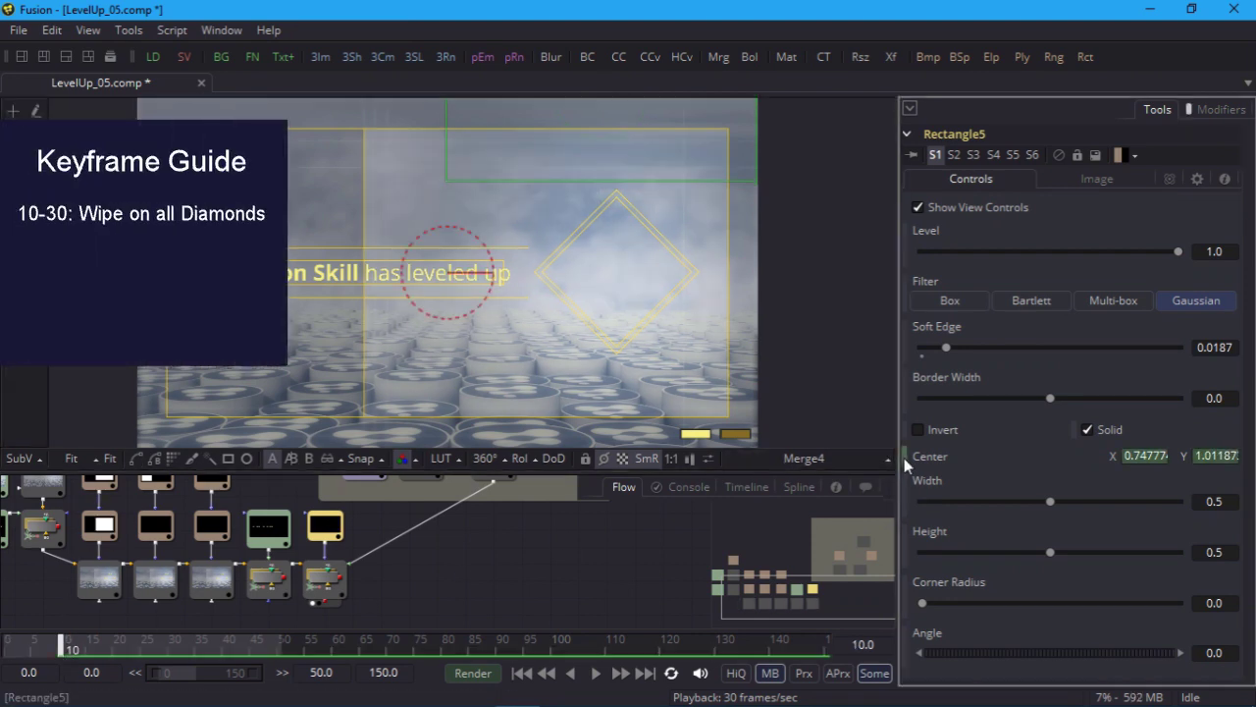
{"action": "left_click", "coordinate": [170, 645]}
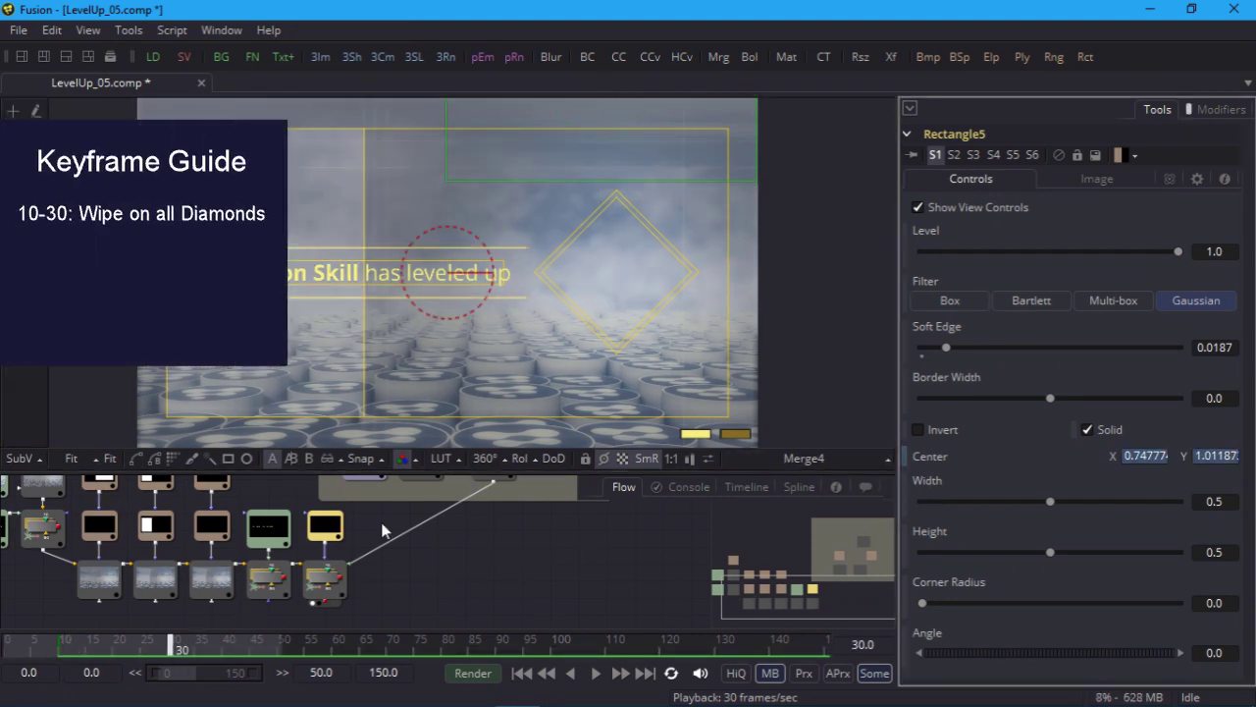
{"action": "scroll", "coordinate": [596, 309], "scroll_direction": "down", "scroll_amount": 2}
{"action": "left_click_drag", "start_coordinate": [600, 125], "coordinate": [608, 263]}
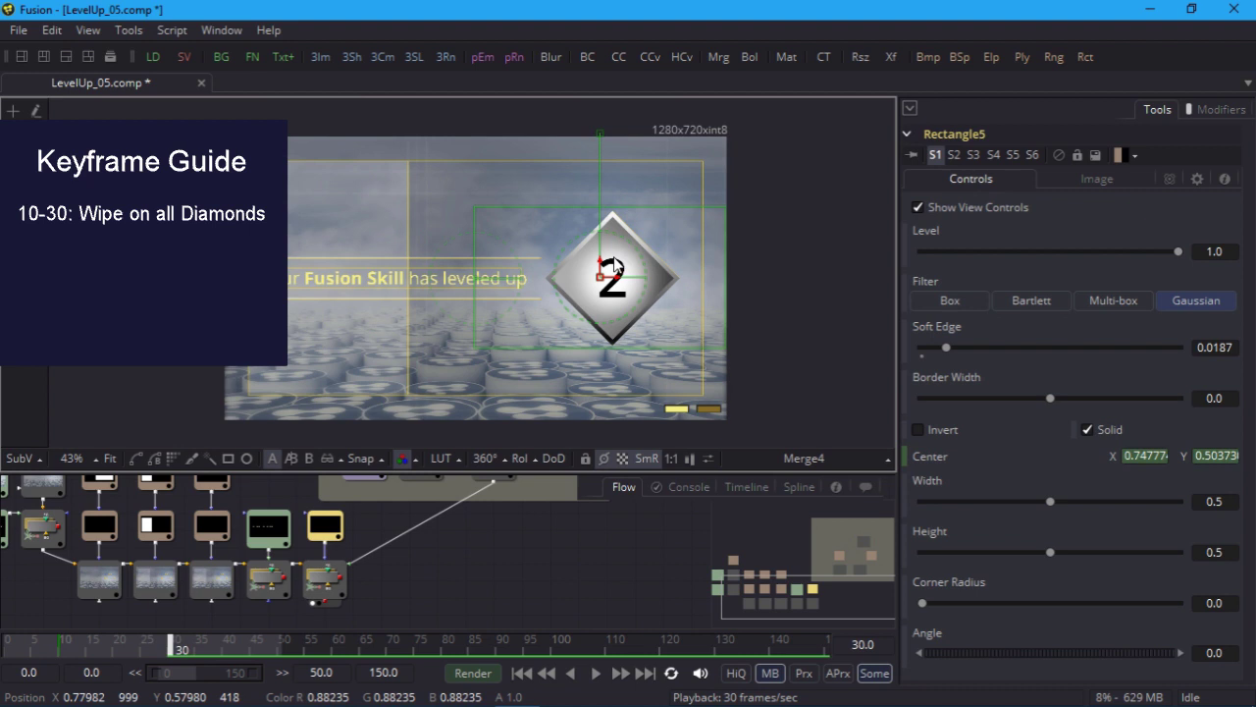
Step: Animate WipeOffTwo's Center from covering the diamond at frame 50 to below it at frame 70
{"action": "left_click", "coordinate": [282, 654]}
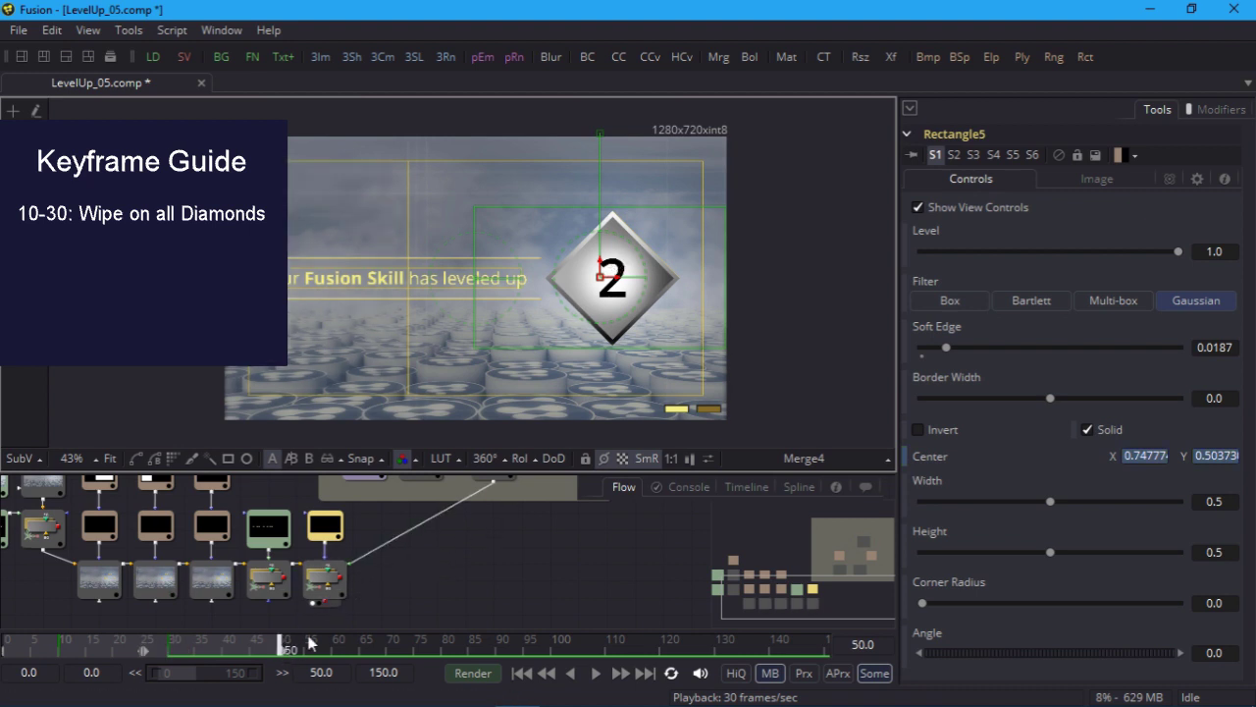
{"action": "scroll", "coordinate": [502, 555], "scroll_direction": "up", "scroll_amount": 5}
{"action": "left_click", "coordinate": [428, 525]}
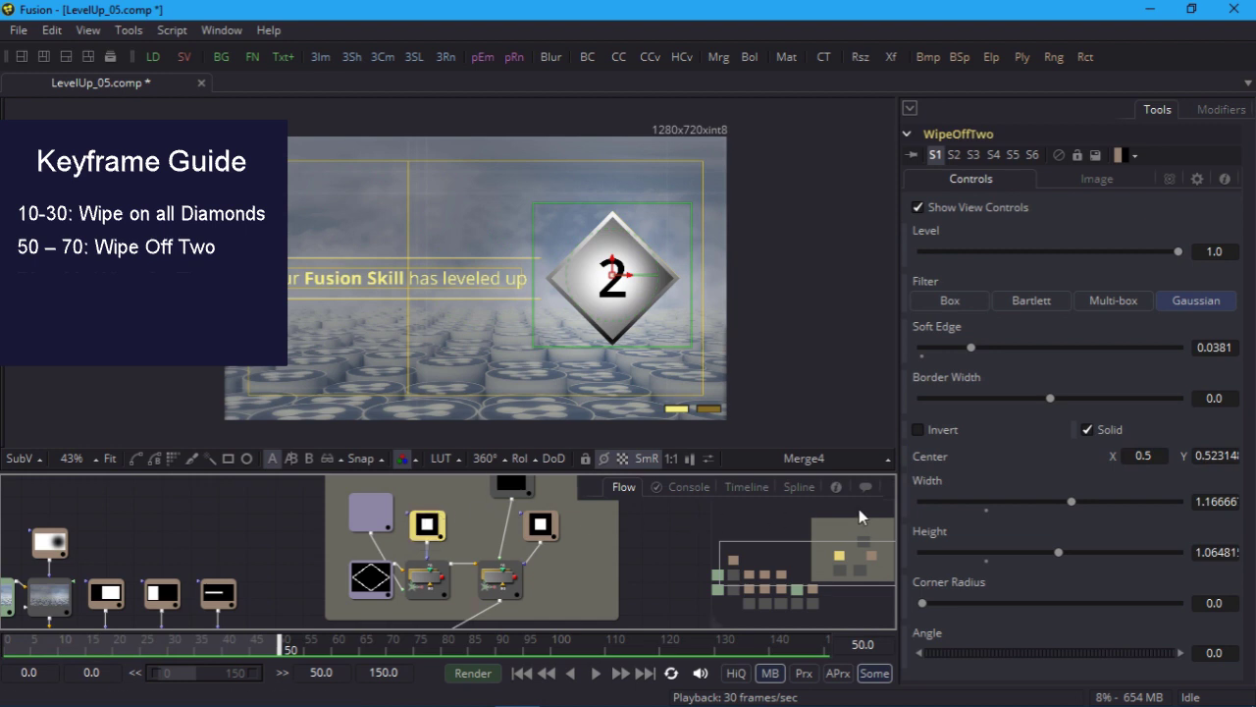
{"action": "left_click", "coordinate": [907, 457]}
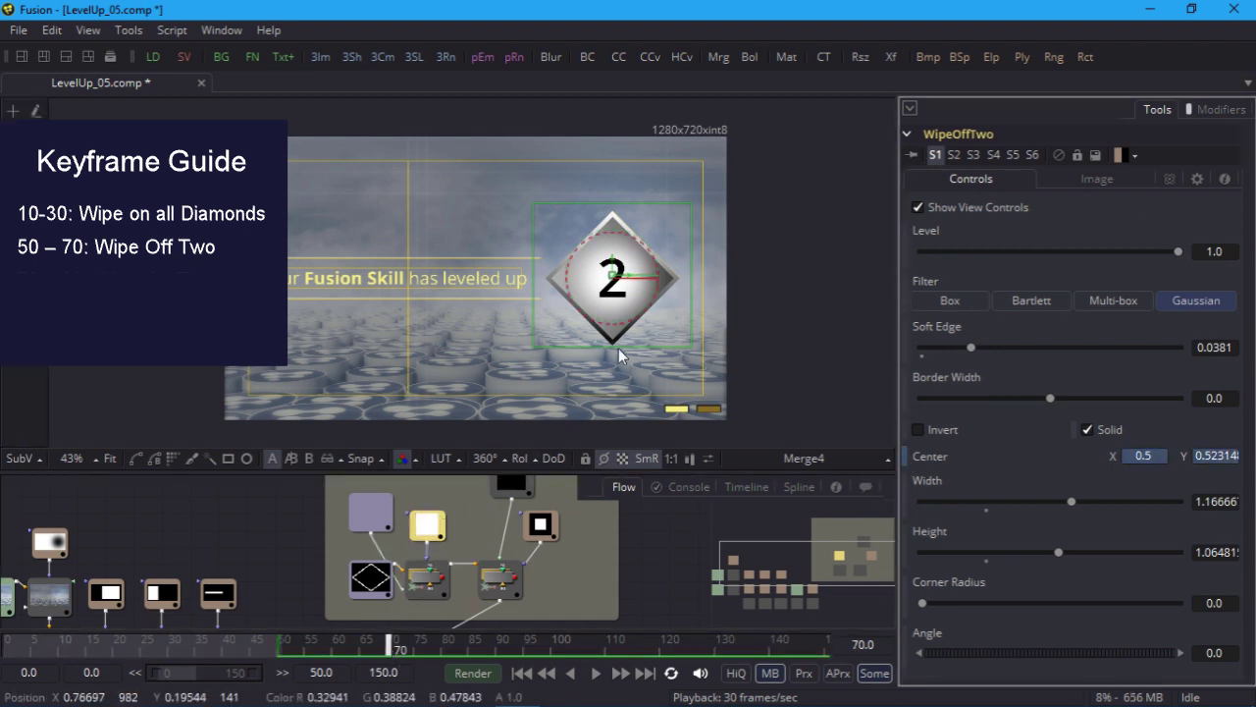
{"action": "left_click_drag", "start_coordinate": [614, 267], "coordinate": [615, 420]}
Step: Animate WipeOffThree's Center from above the diamond at frame 70 to covering it at frame 90, Y about 0.505
{"action": "left_click", "coordinate": [541, 527]}
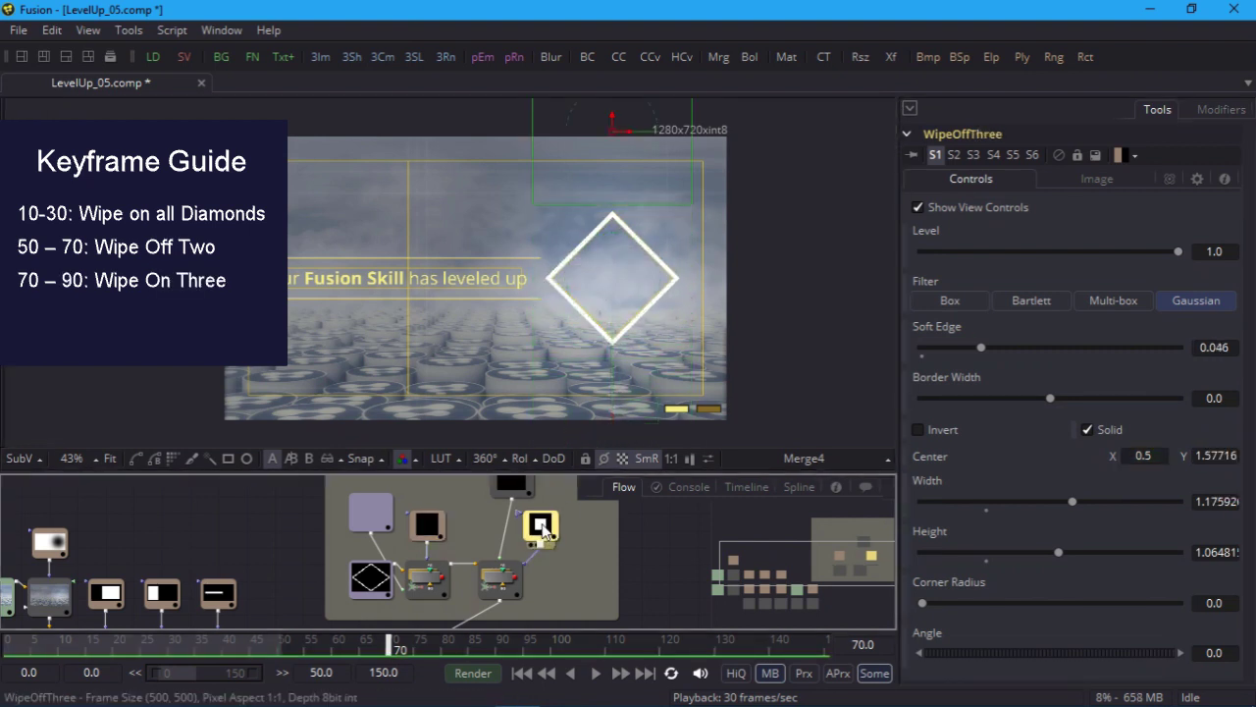
{"action": "left_click", "coordinate": [907, 456]}
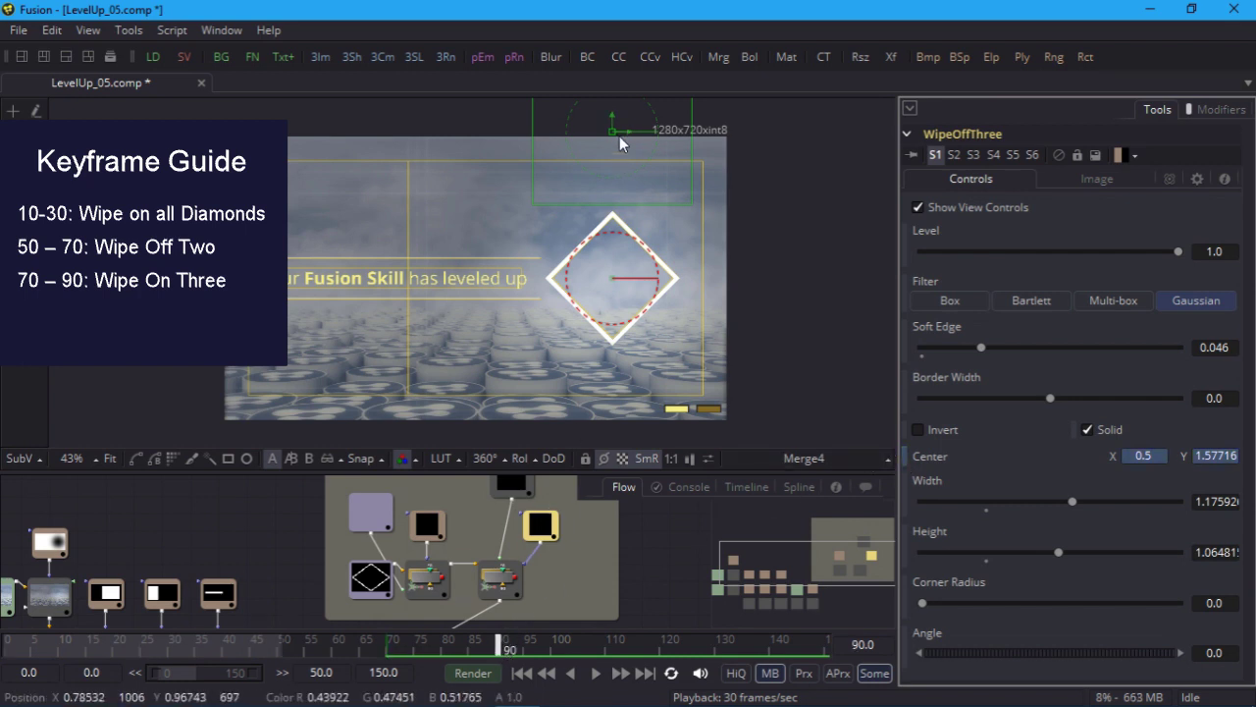
{"action": "left_click_drag", "start_coordinate": [611, 122], "coordinate": [610, 278]}
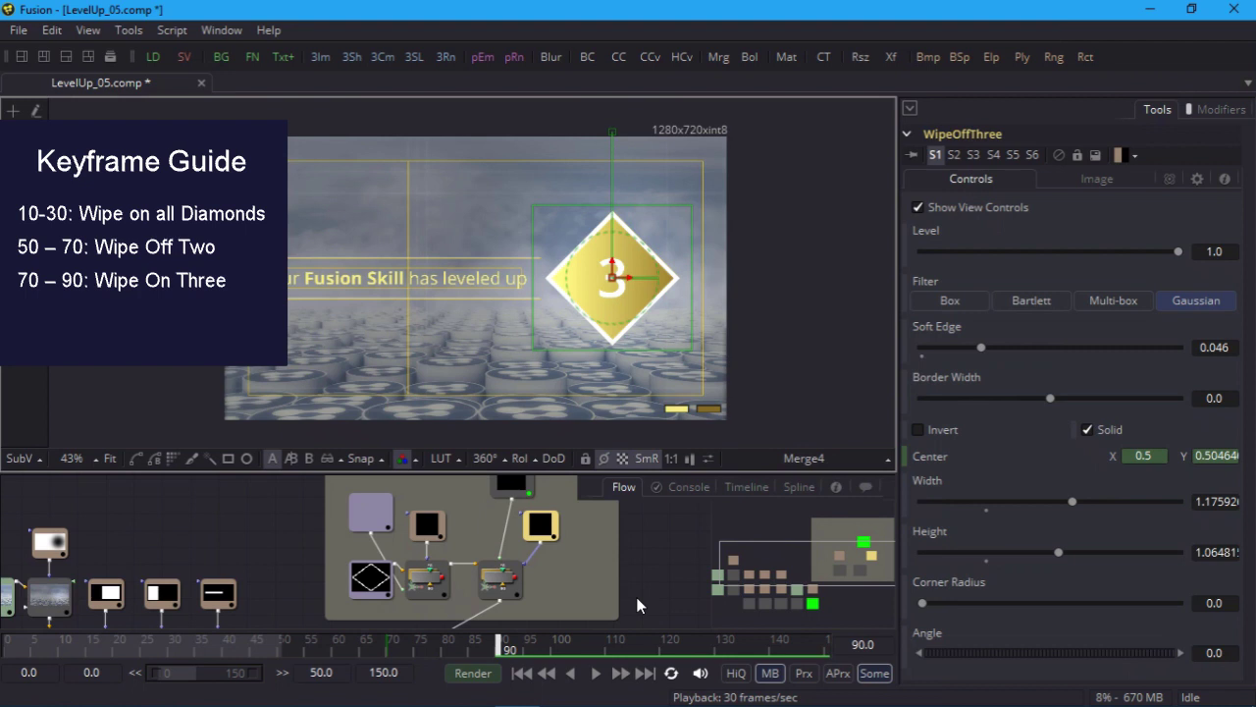
Step: Animate Merge4's Center X from 0.82 at frame 10 to about 0.772 at frame 50, keeping Y at 0.5
{"action": "scroll", "coordinate": [638, 606], "scroll_direction": "down", "scroll_amount": 8}
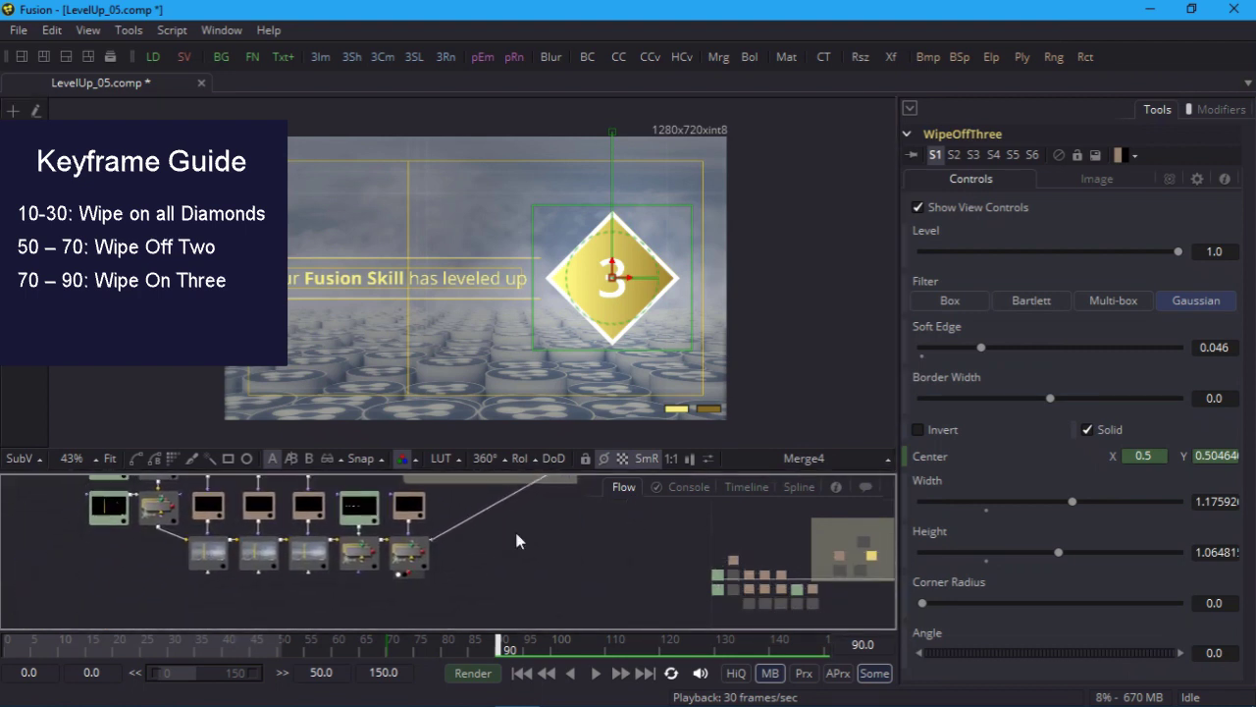
{"action": "left_click", "coordinate": [410, 554]}
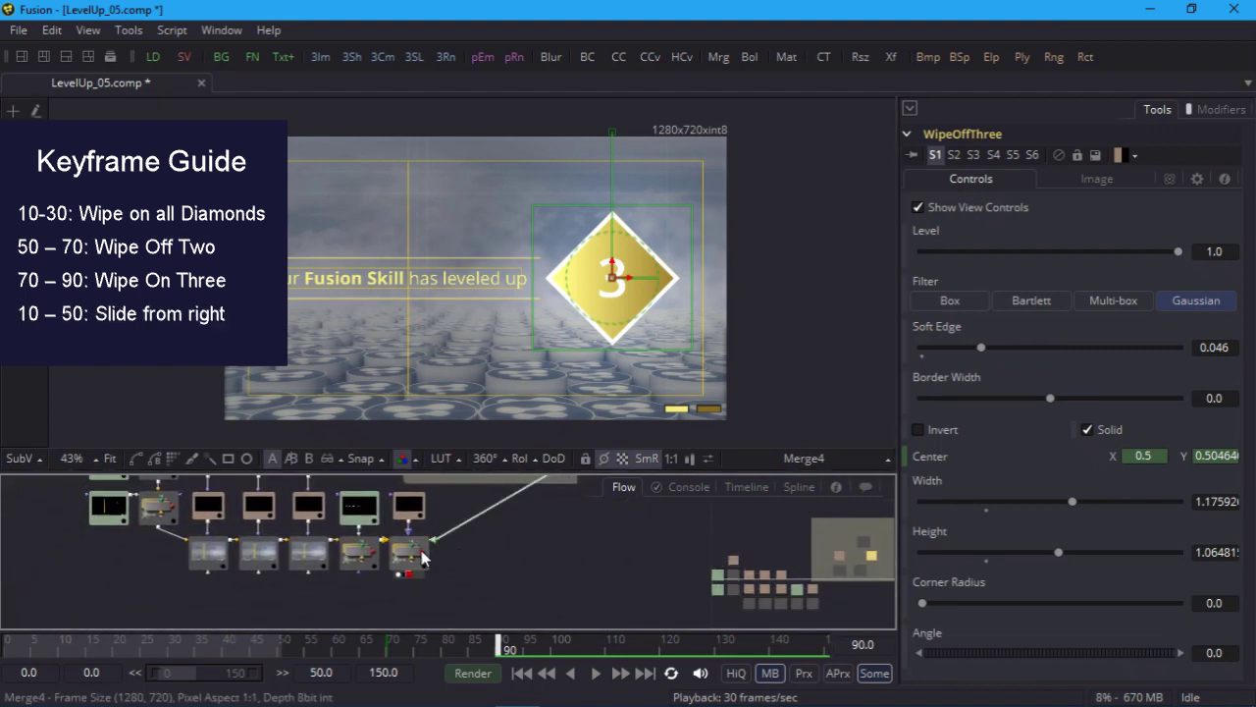
{"action": "left_click", "coordinate": [283, 648]}
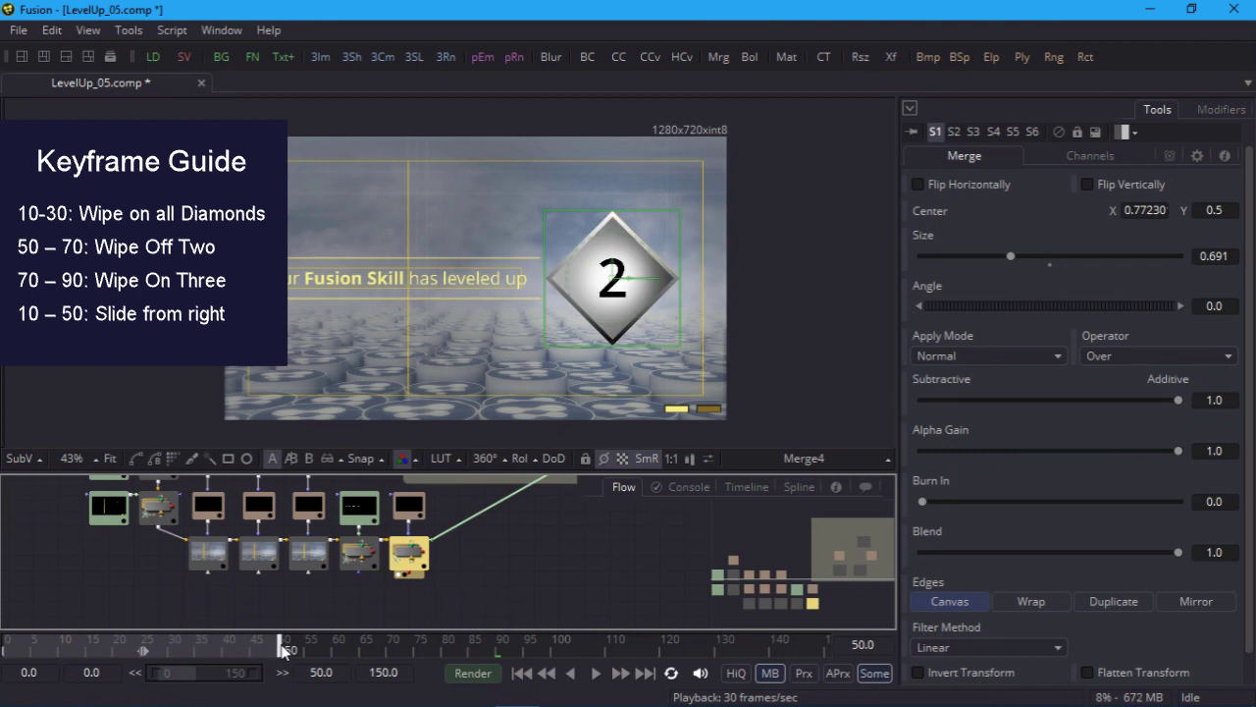
{"action": "left_click", "coordinate": [907, 211]}
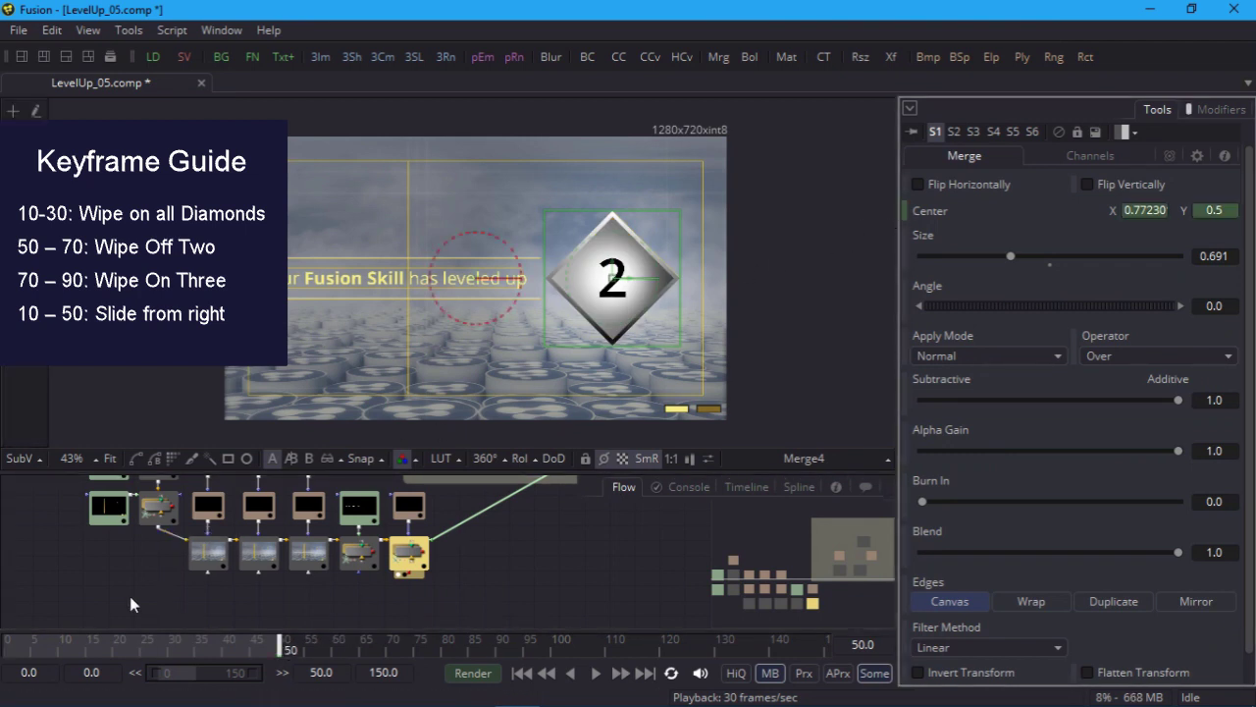
{"action": "left_click", "coordinate": [67, 650]}
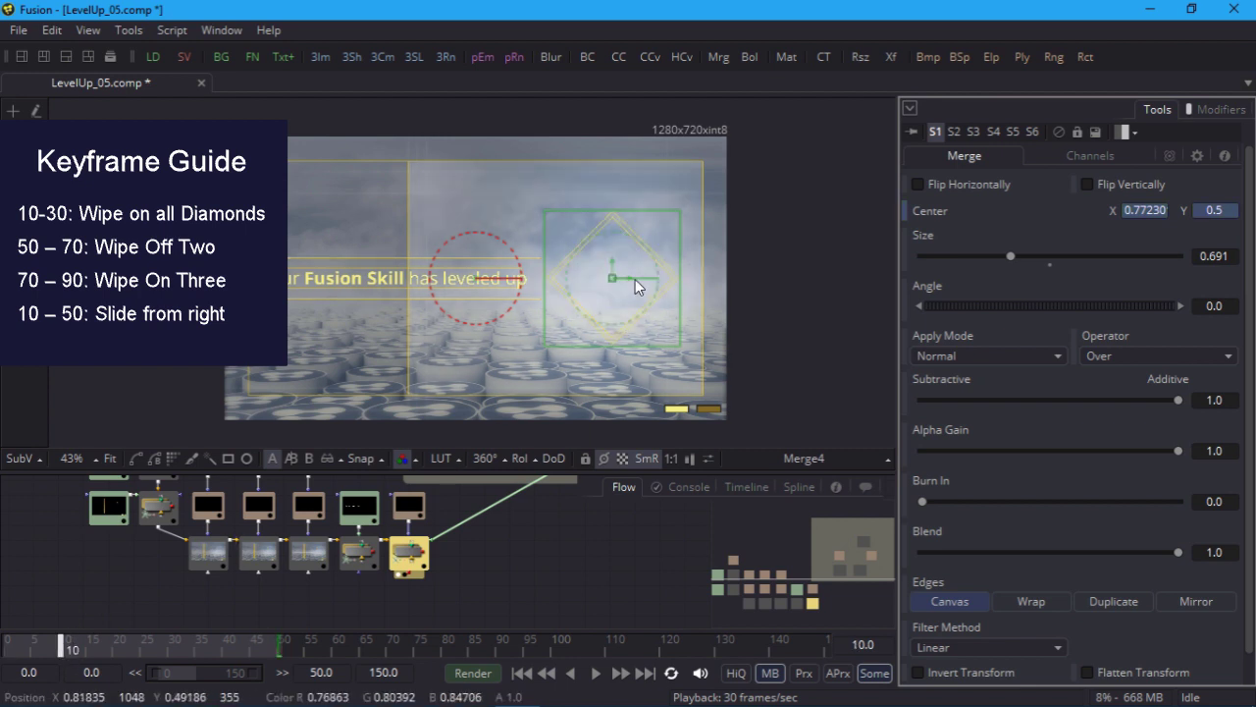
{"action": "left_click_drag", "start_coordinate": [633, 278], "coordinate": [655, 285]}
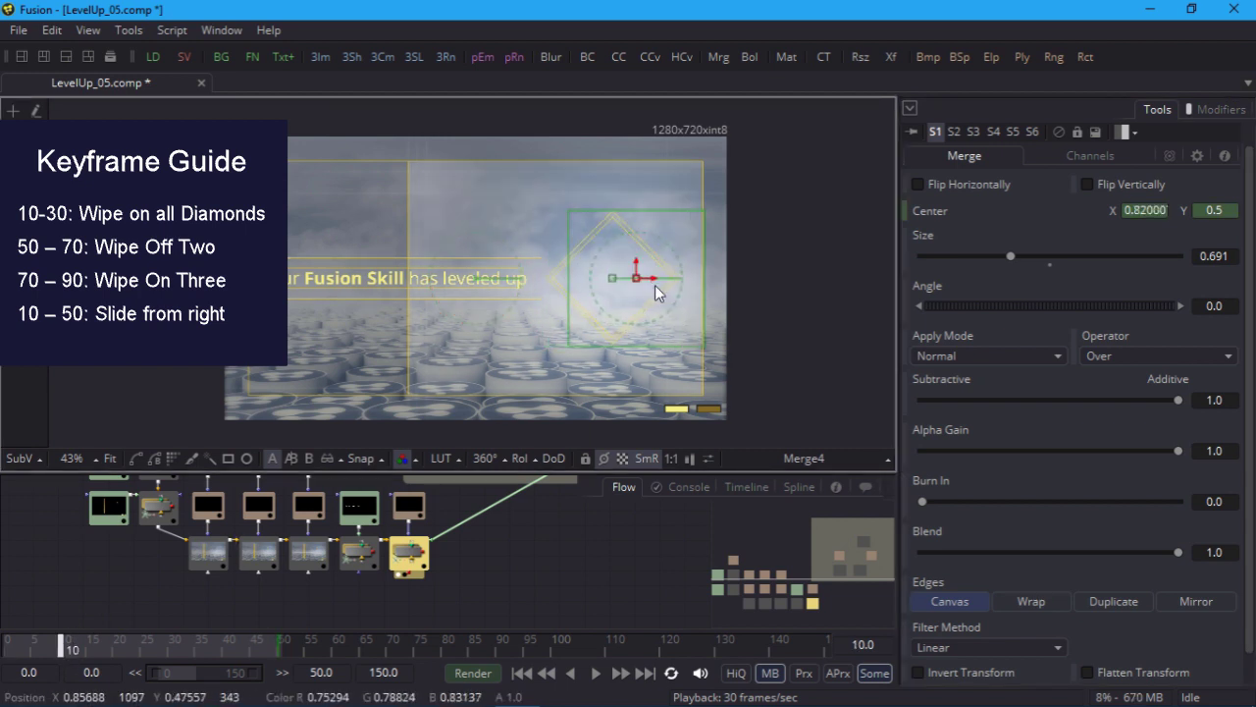
Step: Smooth the Displacement spline of Merge4's Center path so the diamond's slide eases into its frame 50 keyframe
{"action": "left_click", "coordinate": [798, 487]}
{"action": "key", "text": "F4"}
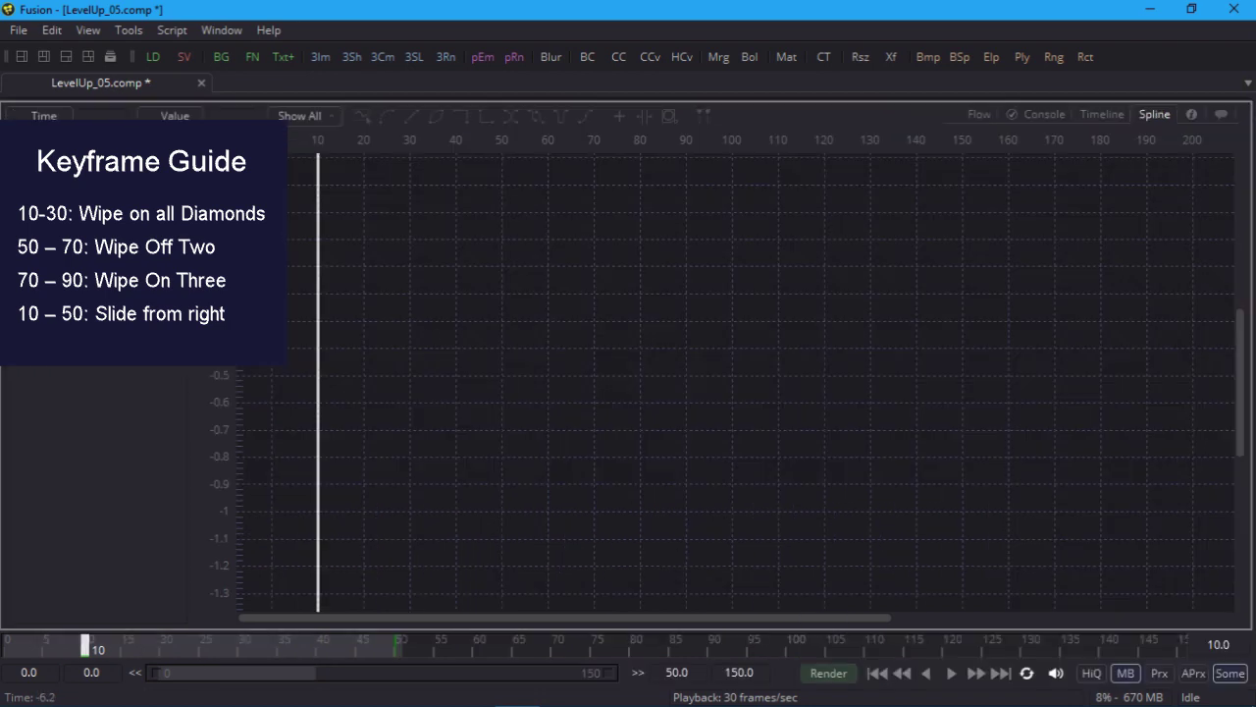
{"action": "left_click", "coordinate": [71, 227]}
{"action": "key", "text": "ctrl+f"}
{"action": "left_click_drag", "start_coordinate": [1217, 224], "coordinate": [1117, 172]}
{"action": "key", "text": "shift+s"}
{"action": "left_click", "coordinate": [320, 572]}
{"action": "left_click_drag", "start_coordinate": [597, 444], "coordinate": [485, 338]}
{"action": "key", "text": "F4"}
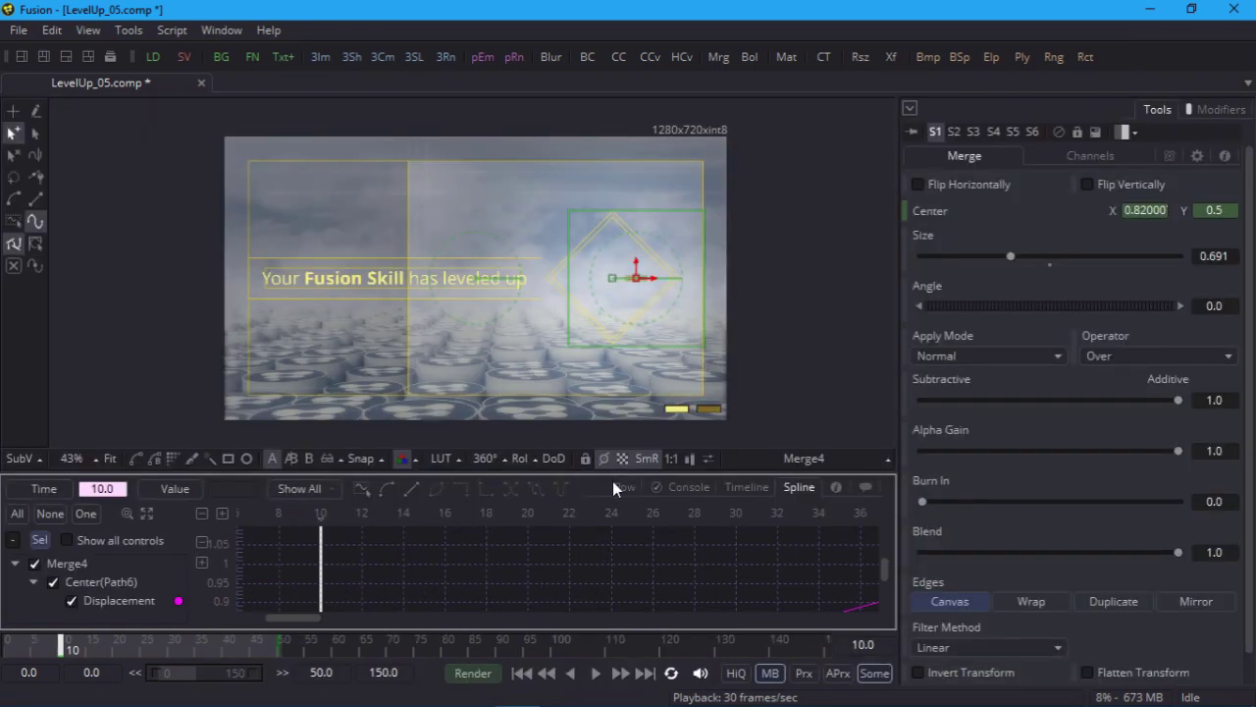
{"action": "left_click", "coordinate": [618, 487]}
Step: Set the render end time to 100 and play the composition from frame 0 with the image fitted to the viewer
{"action": "left_click", "coordinate": [576, 544]}
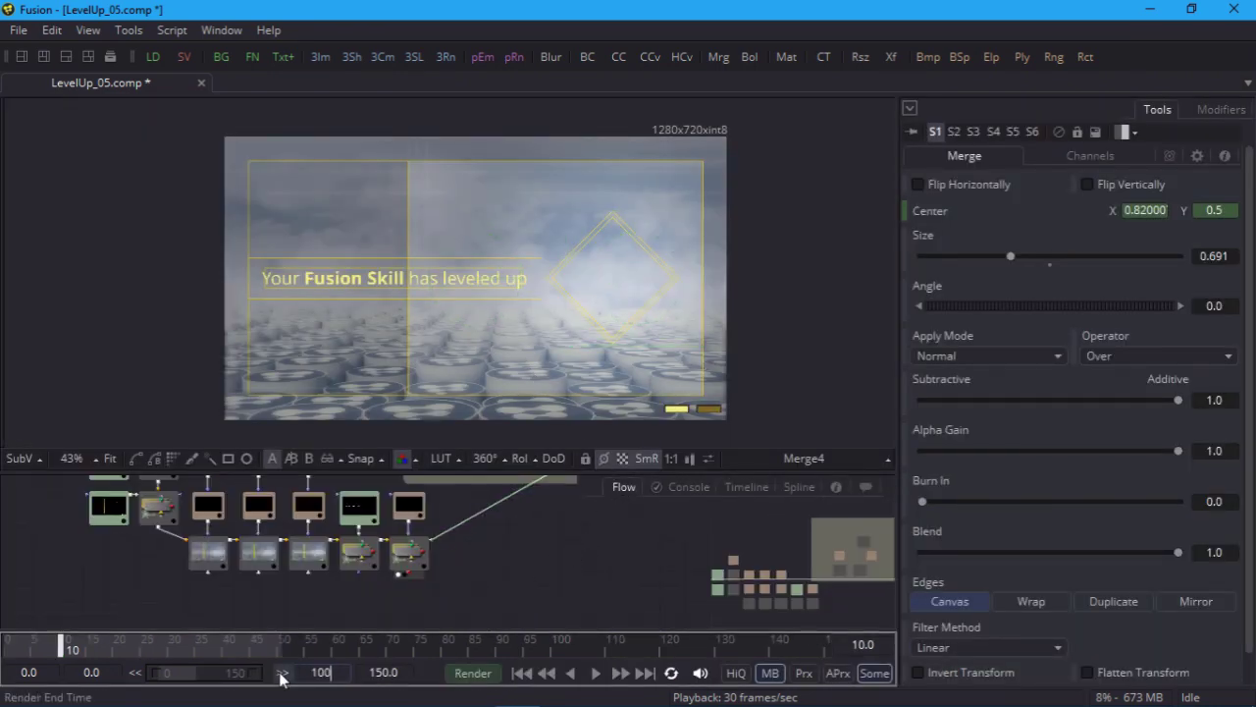
{"action": "key", "text": "Return"}
{"action": "left_click", "coordinate": [519, 676]}
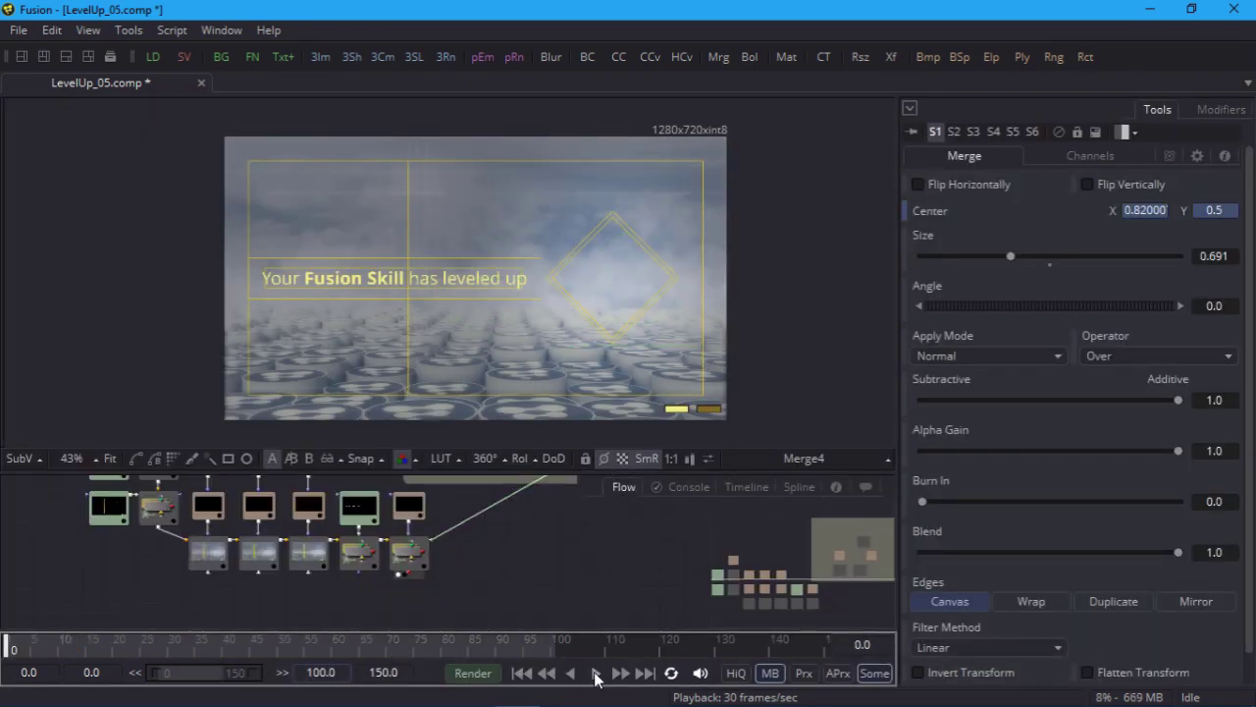
{"action": "left_click", "coordinate": [108, 459]}
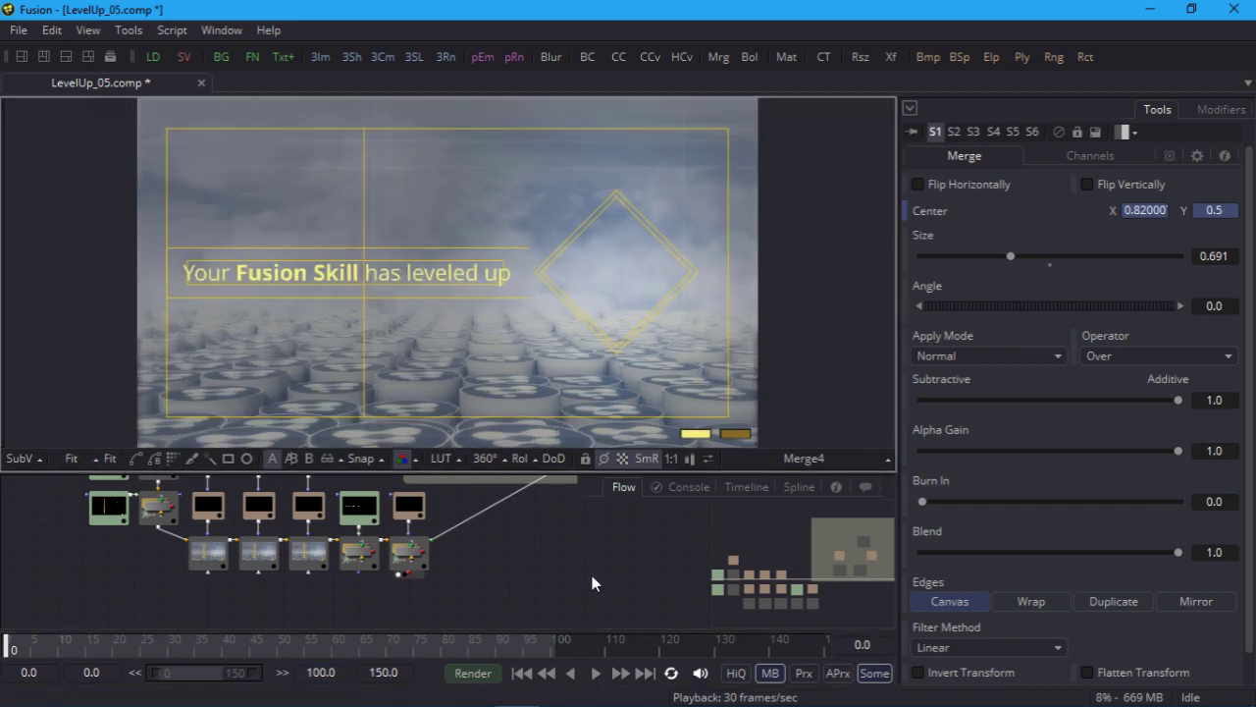
{"action": "left_click", "coordinate": [596, 673]}
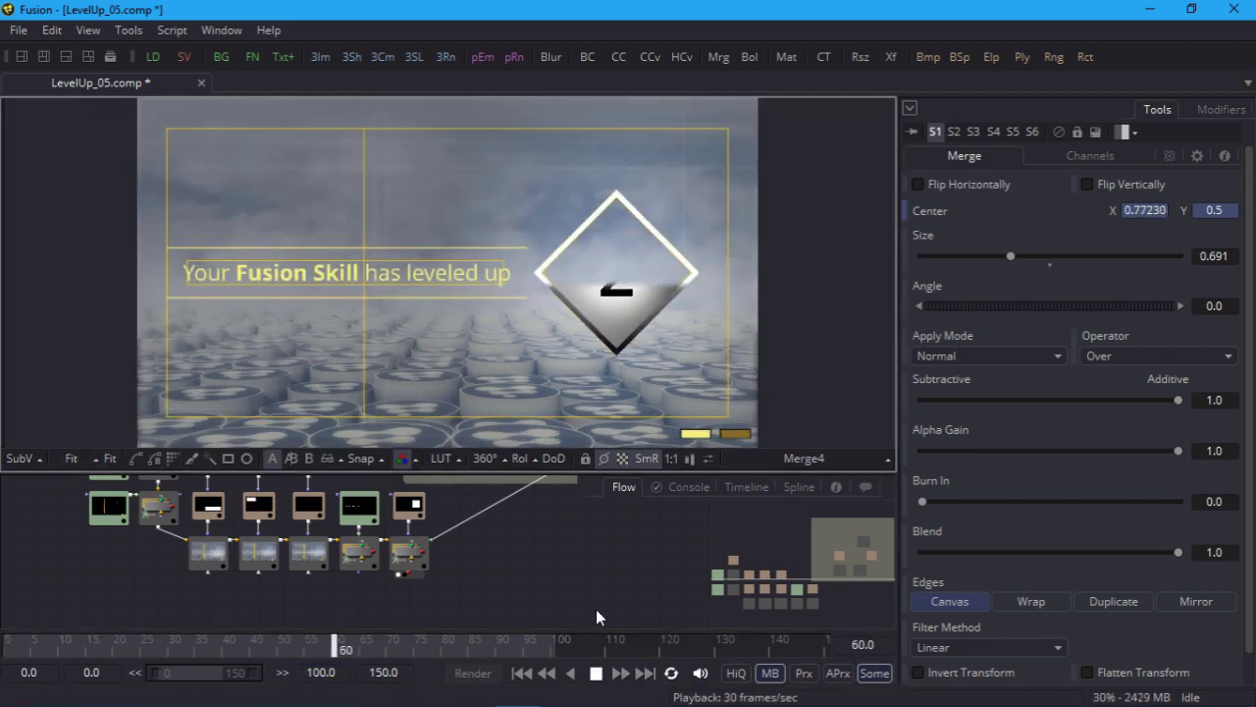